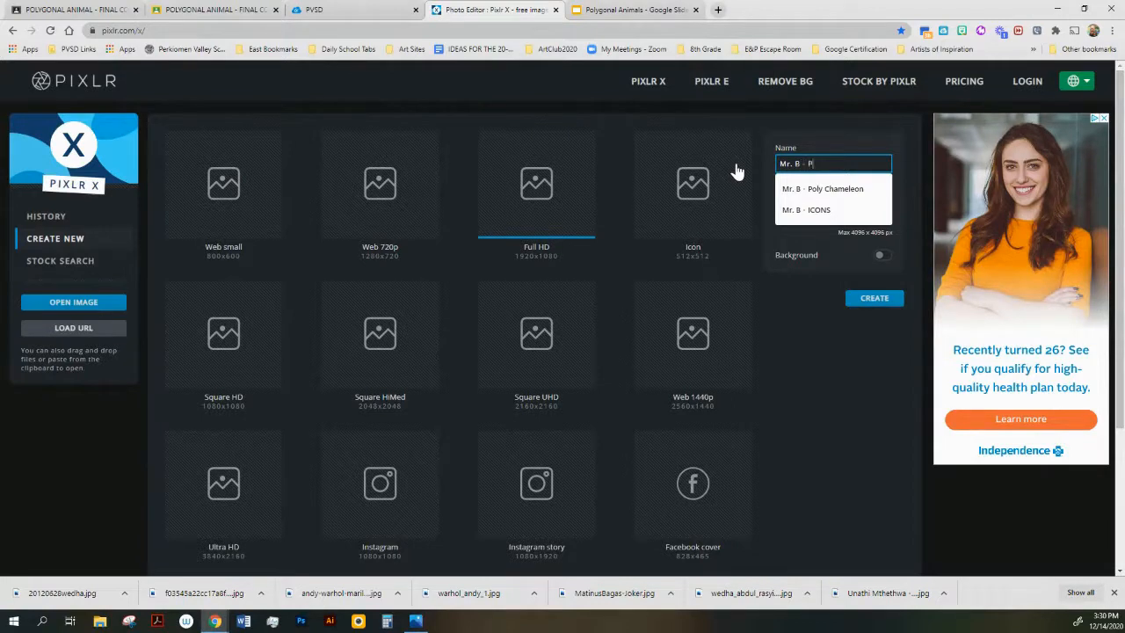
# - Name the new Full HD document with the teacher's short name followed by "Poly Chameleon"
pyautogui.write('Pl')
pyautogui.press('BackSpace')
pyautogui.press('BackSpace')
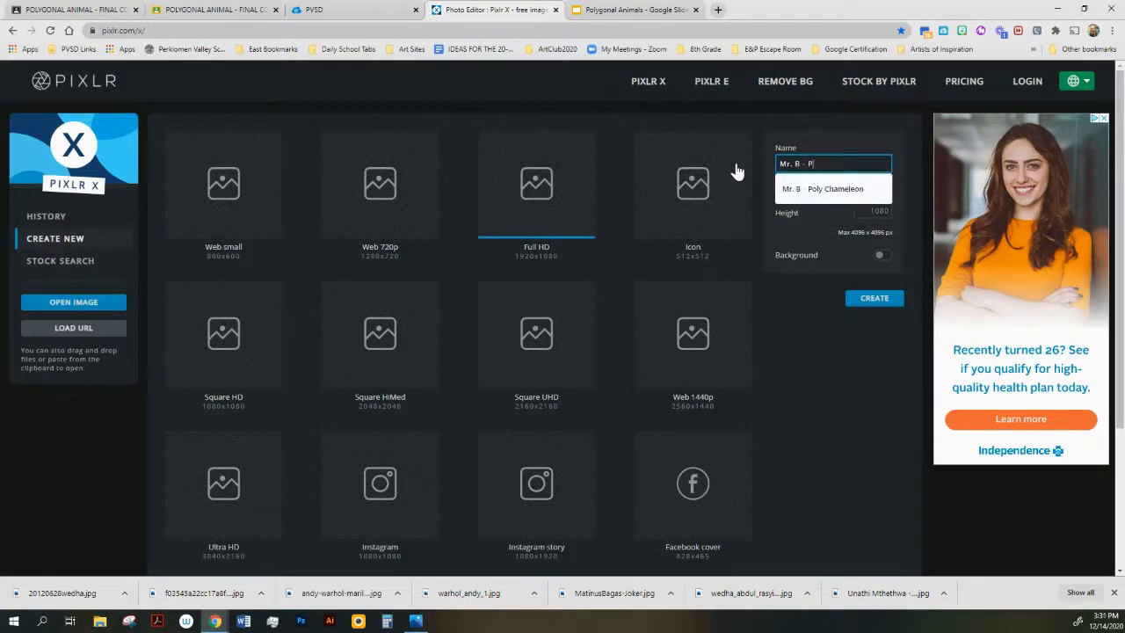
pyautogui.write('oly -')
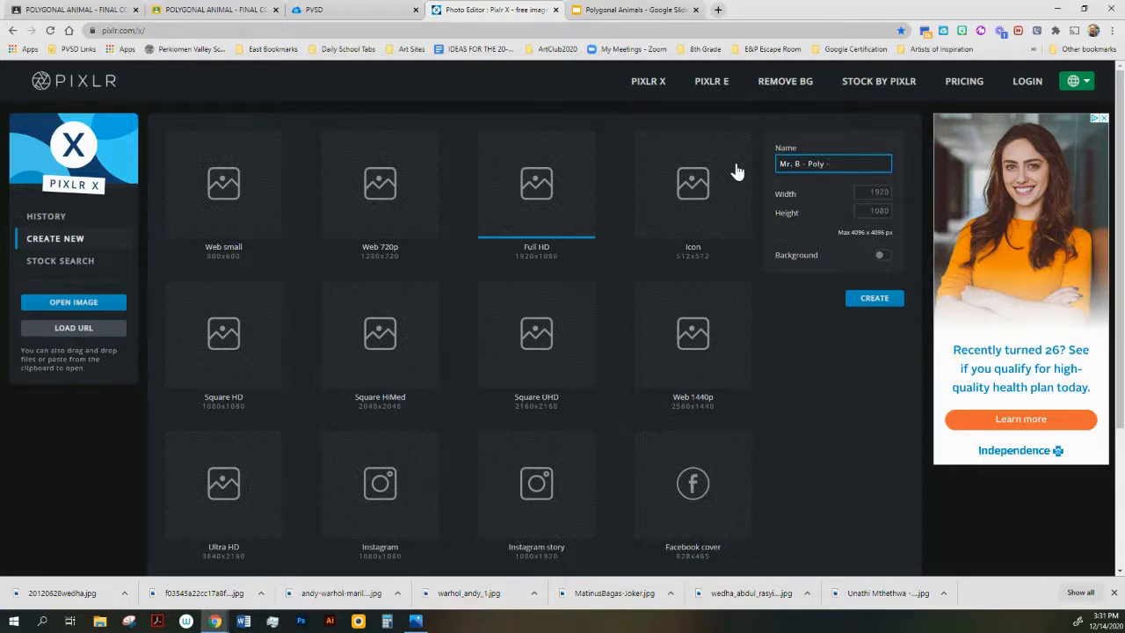
pyautogui.press('BackSpace')
pyautogui.write('Cha')
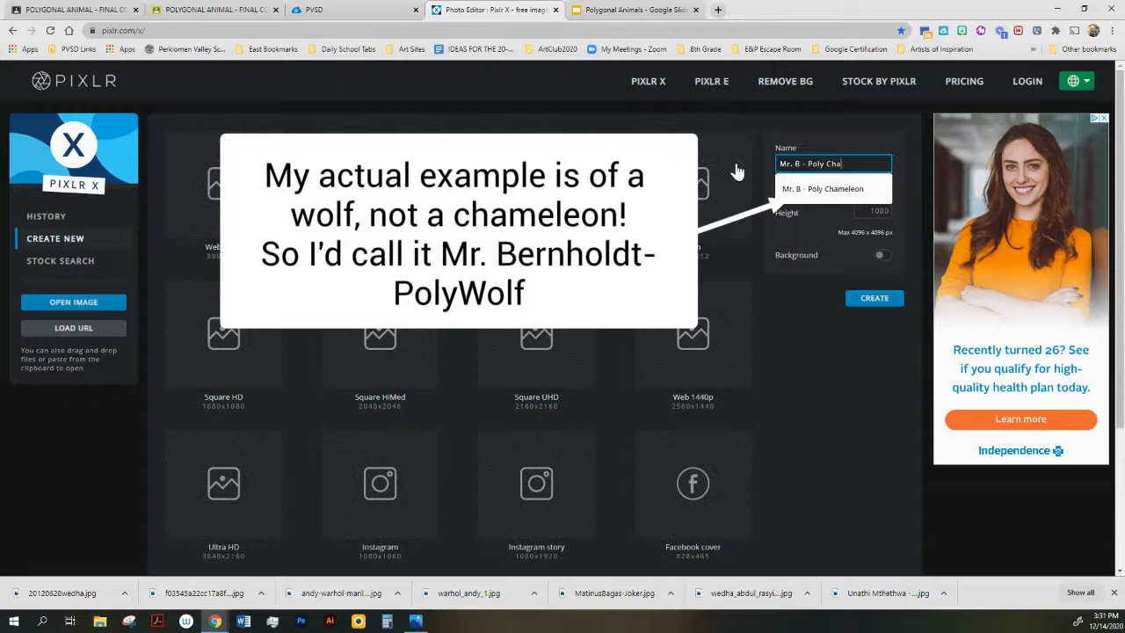
pyautogui.write('meleon')
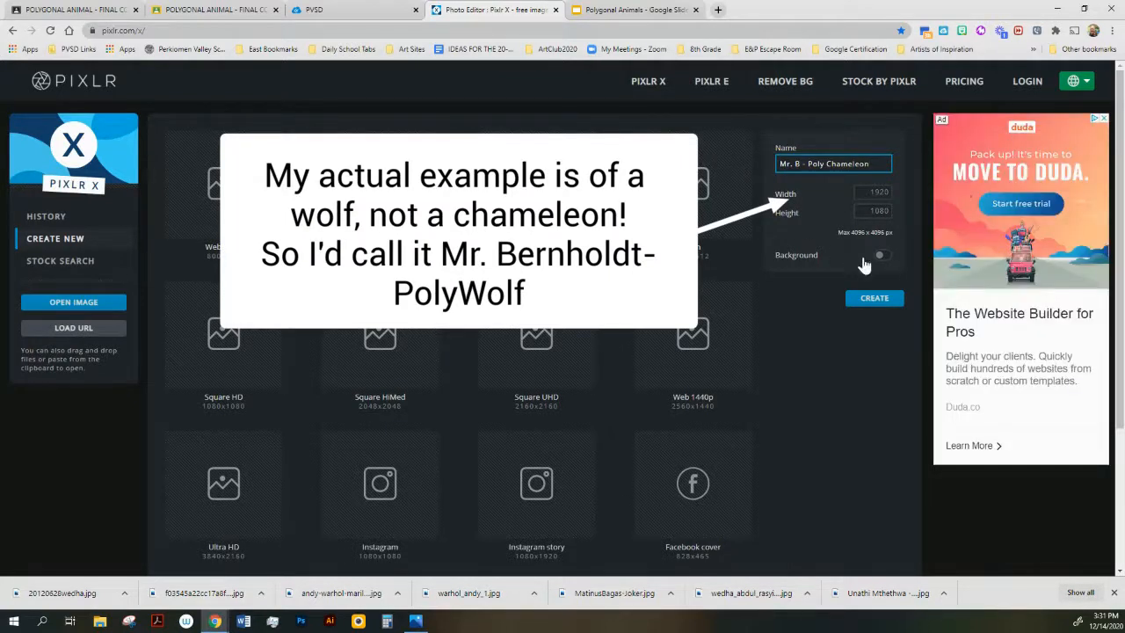
# - Enable a white background for the new 1920 x 1080 document and create it
pyautogui.click(880, 256)
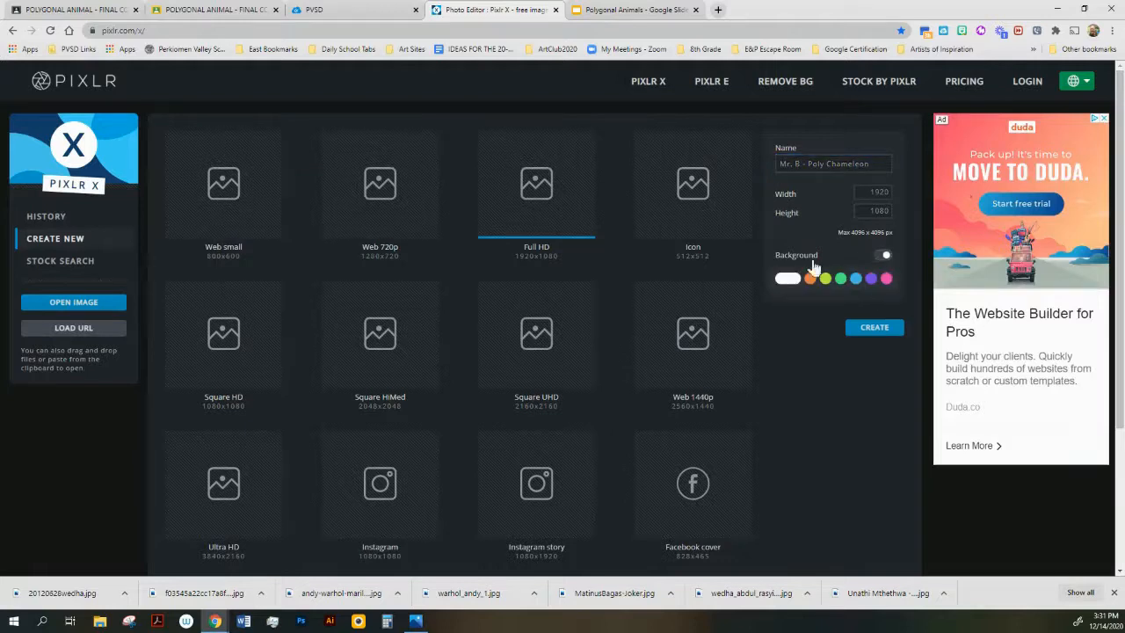
pyautogui.click(882, 257)
pyautogui.click(882, 256)
pyautogui.click(882, 257)
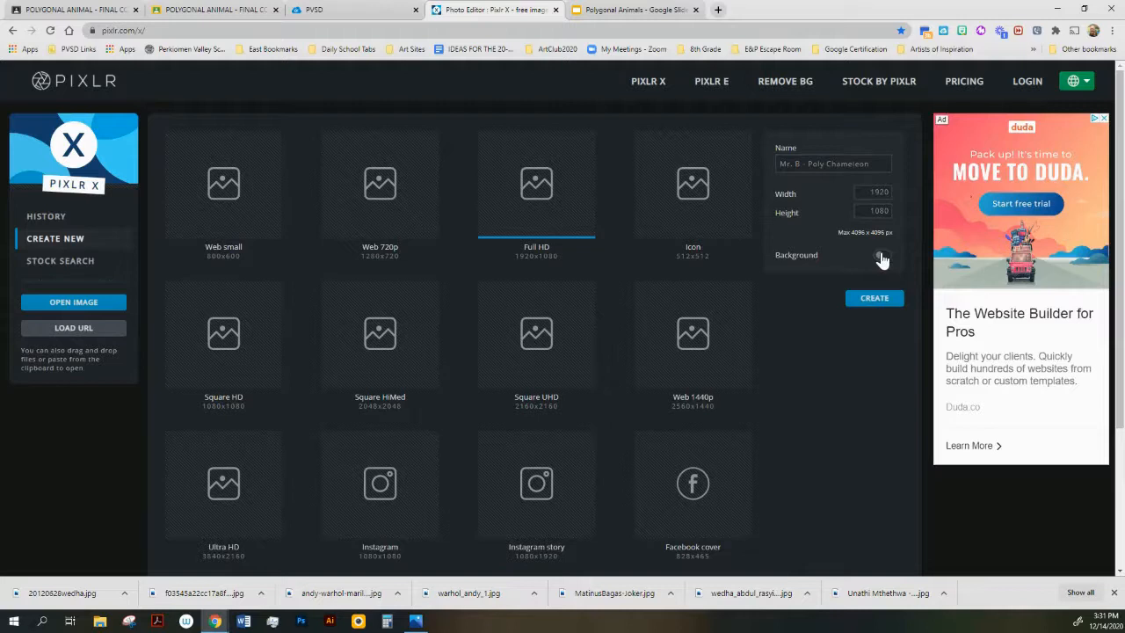
pyautogui.click(883, 258)
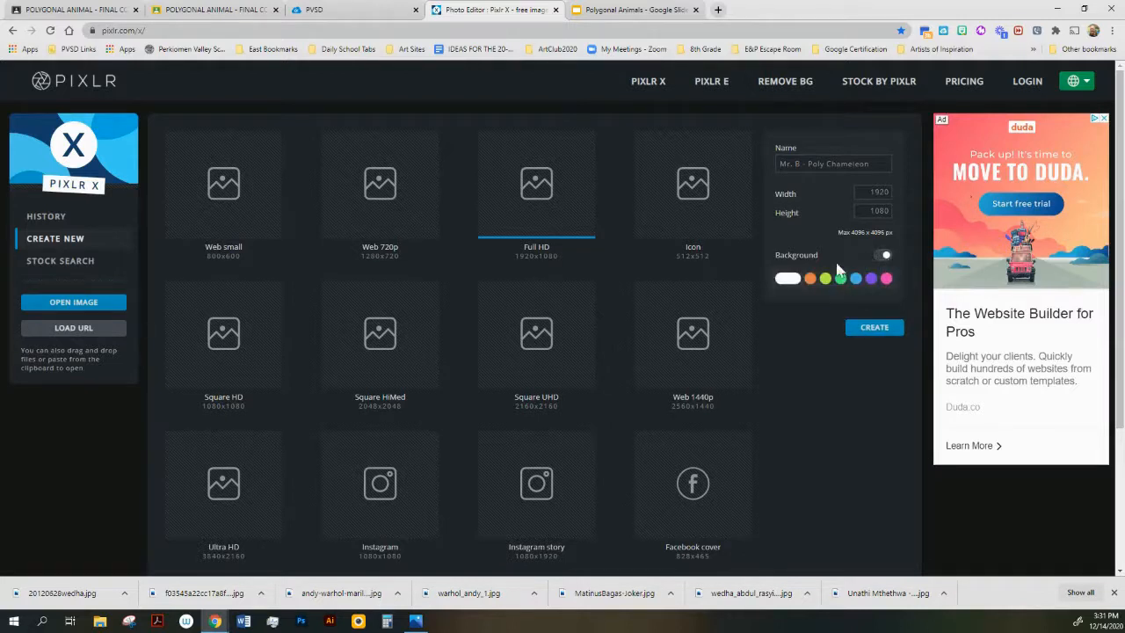
pyautogui.click(882, 331)
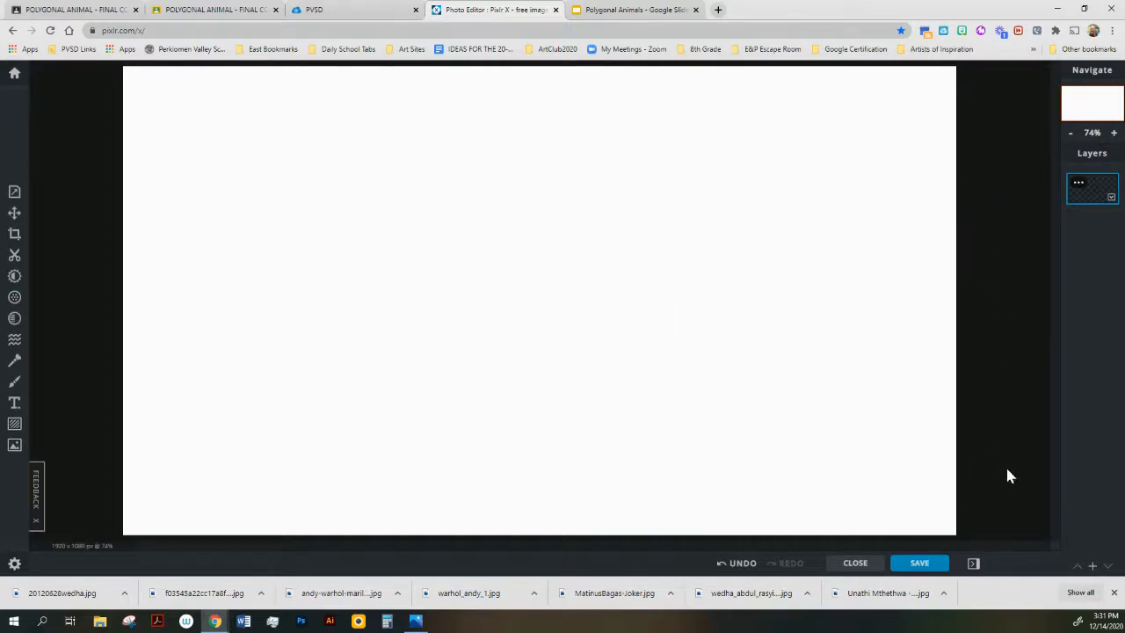
# - Close the downloads bar and add an empty layer, opting not to be asked about the layer type again
pyautogui.click(1115, 594)
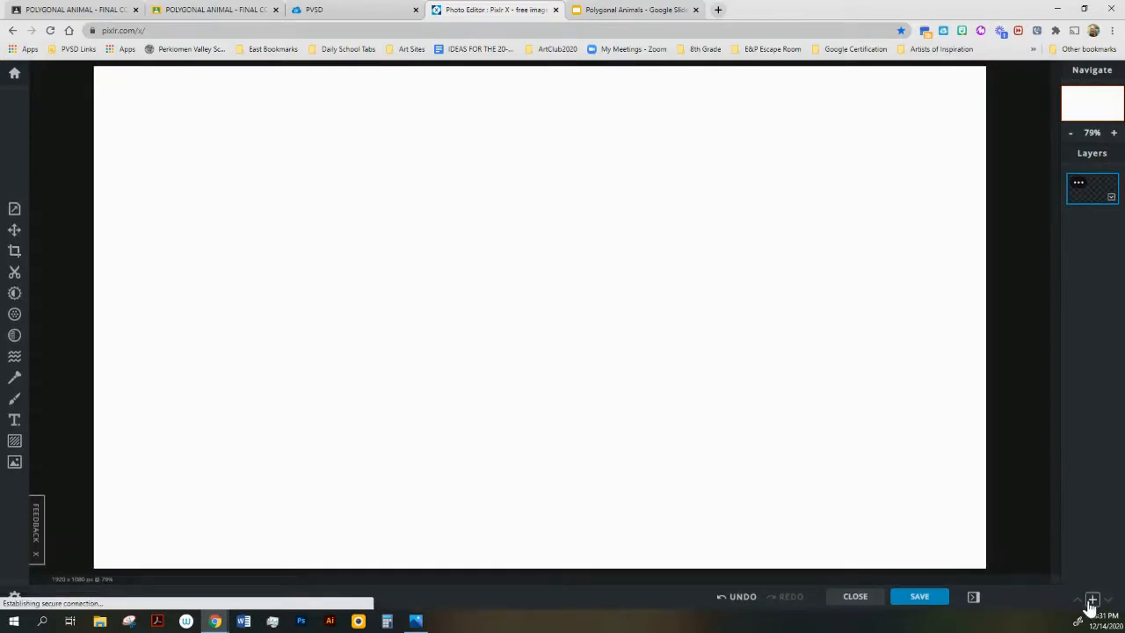
pyautogui.click(1092, 603)
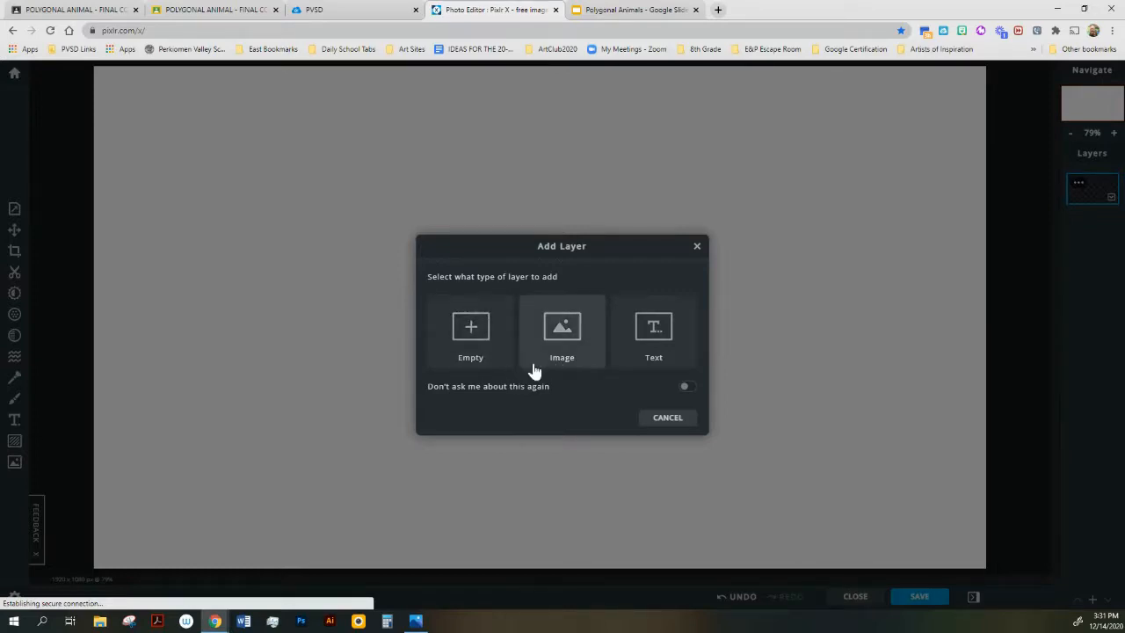
pyautogui.click(686, 389)
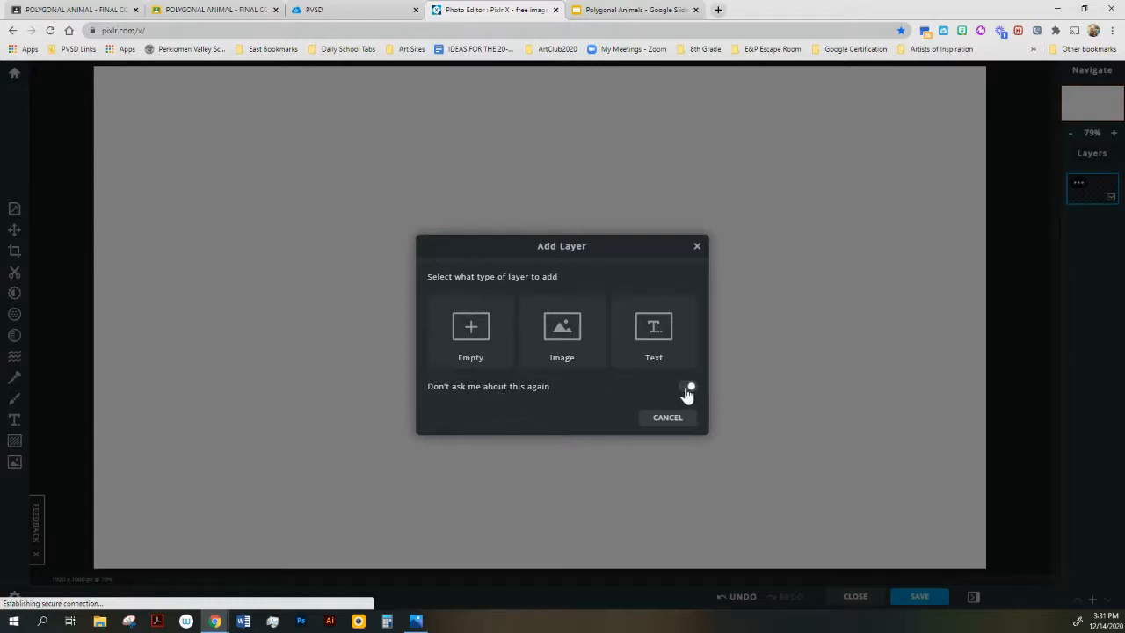
pyautogui.click(469, 338)
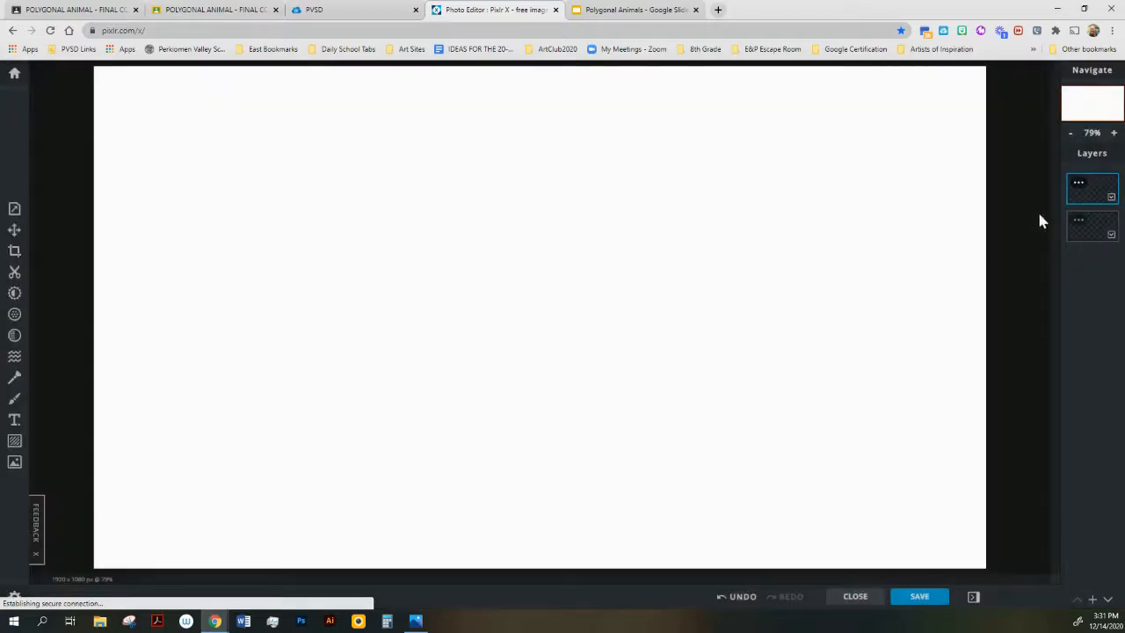
# - Add four more empty layers to the document
pyautogui.click(1093, 600)
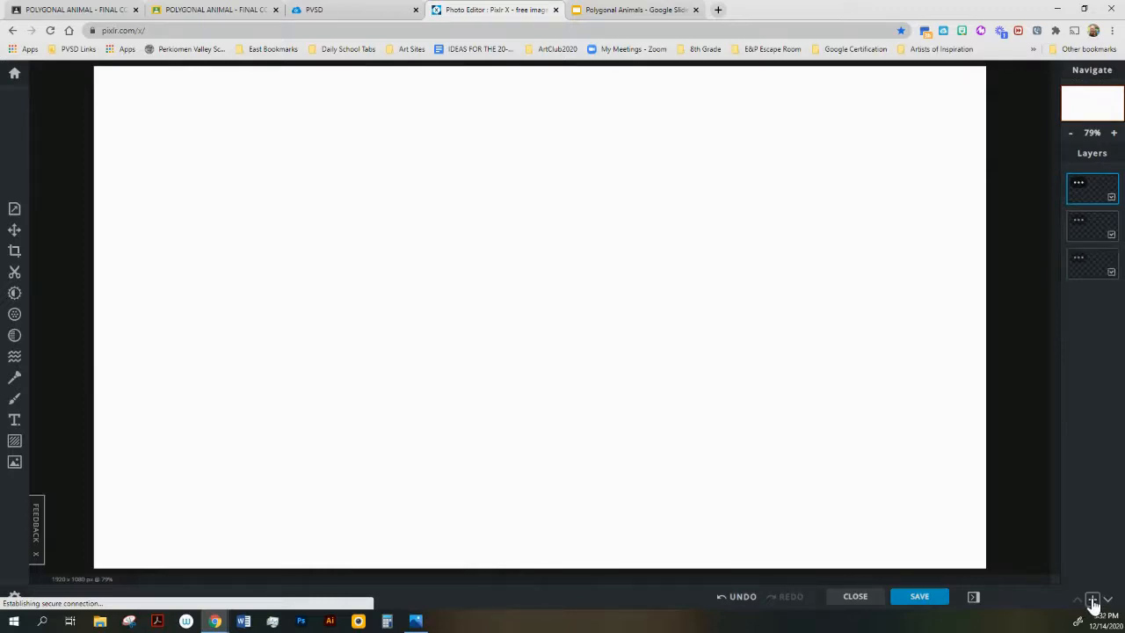
pyautogui.click(1092, 601)
pyautogui.click(1093, 601)
pyautogui.click(1093, 601)
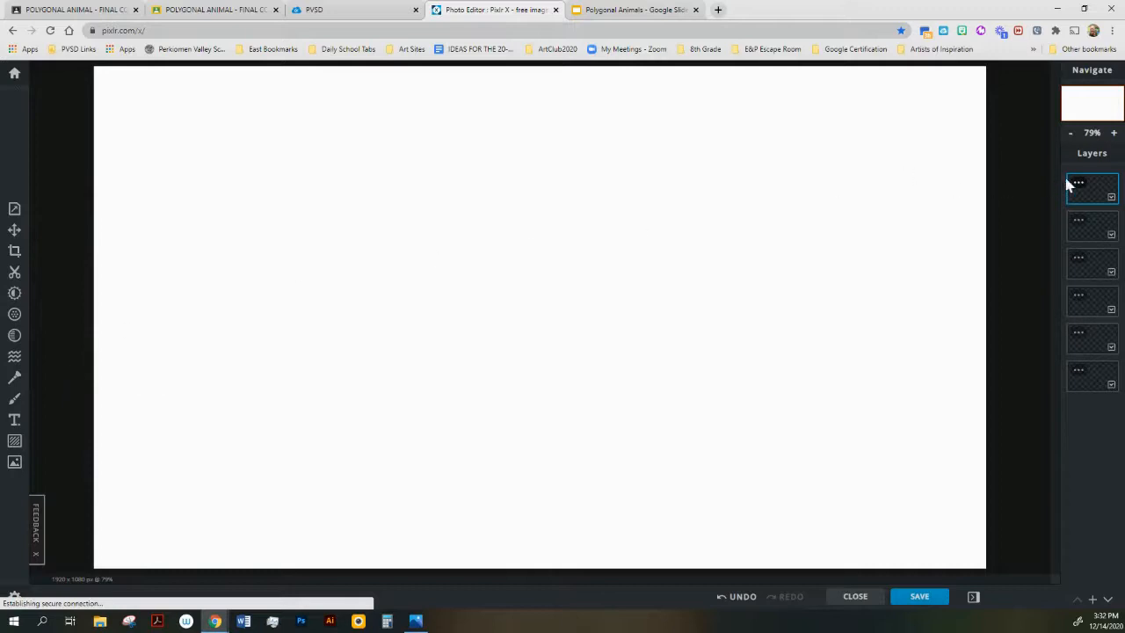
# - Add wolf.jpg to the current document as an image layer and move it to the bottom of the layer stack
pyautogui.click(14, 466)
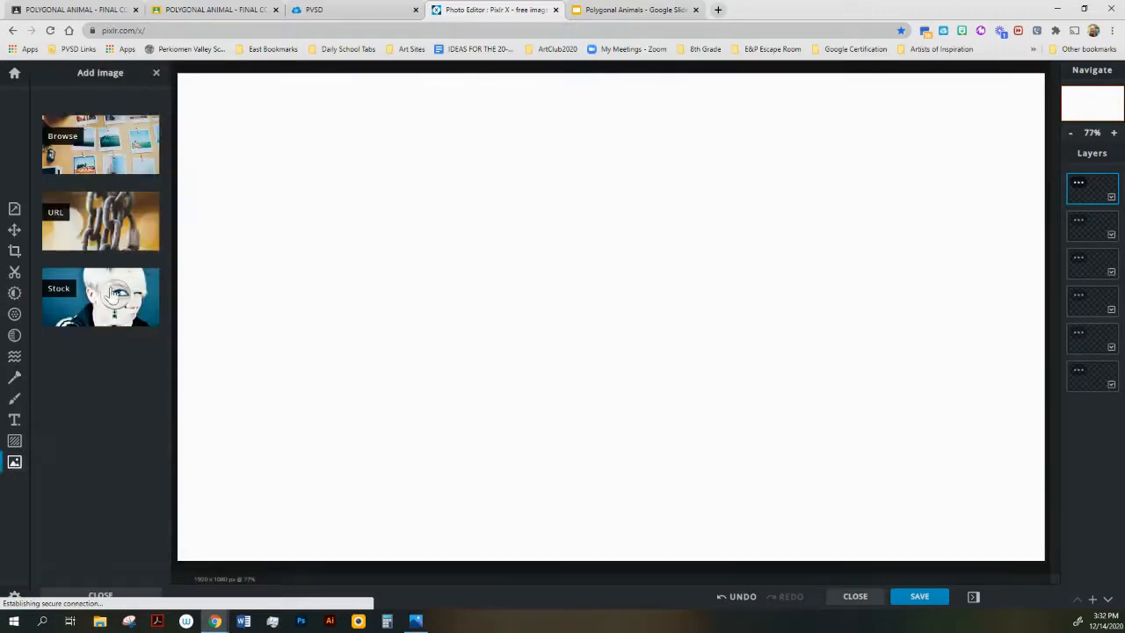
pyautogui.click(99, 145)
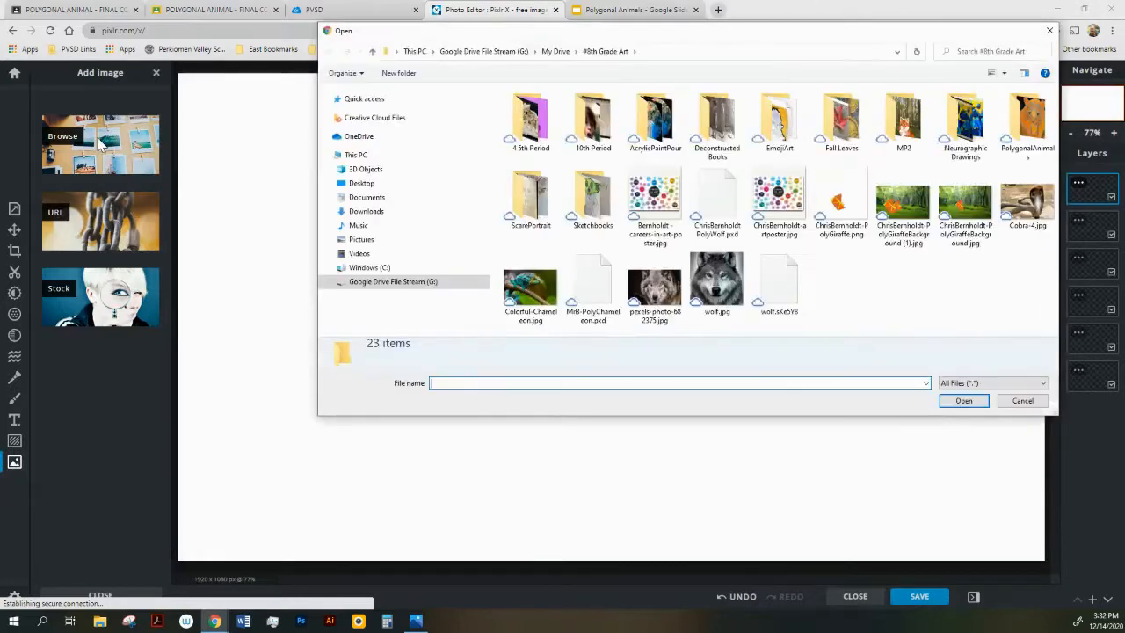
pyautogui.click(720, 293)
pyautogui.doubleClick(719, 284)
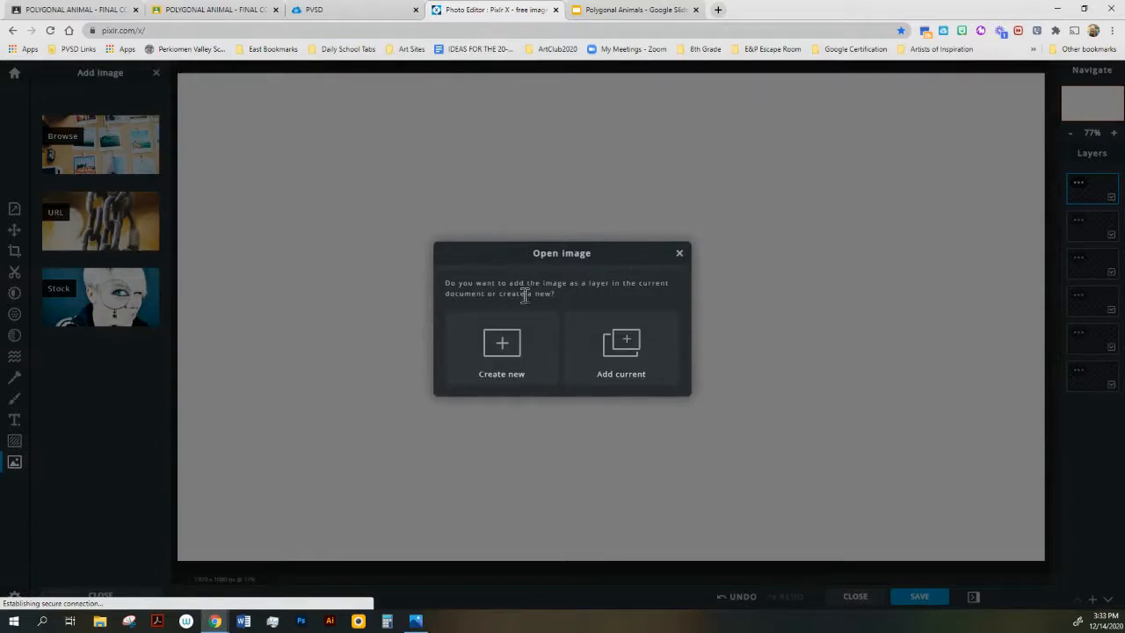
pyautogui.click(626, 349)
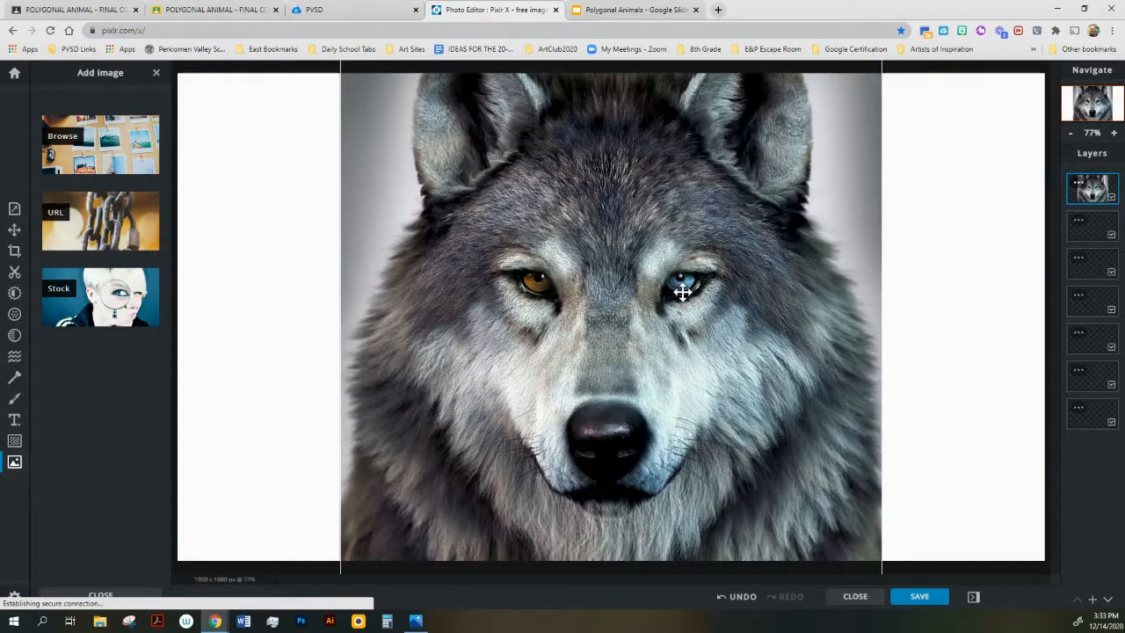
pyautogui.moveTo(1093, 188); pyautogui.dragTo(1094, 420)
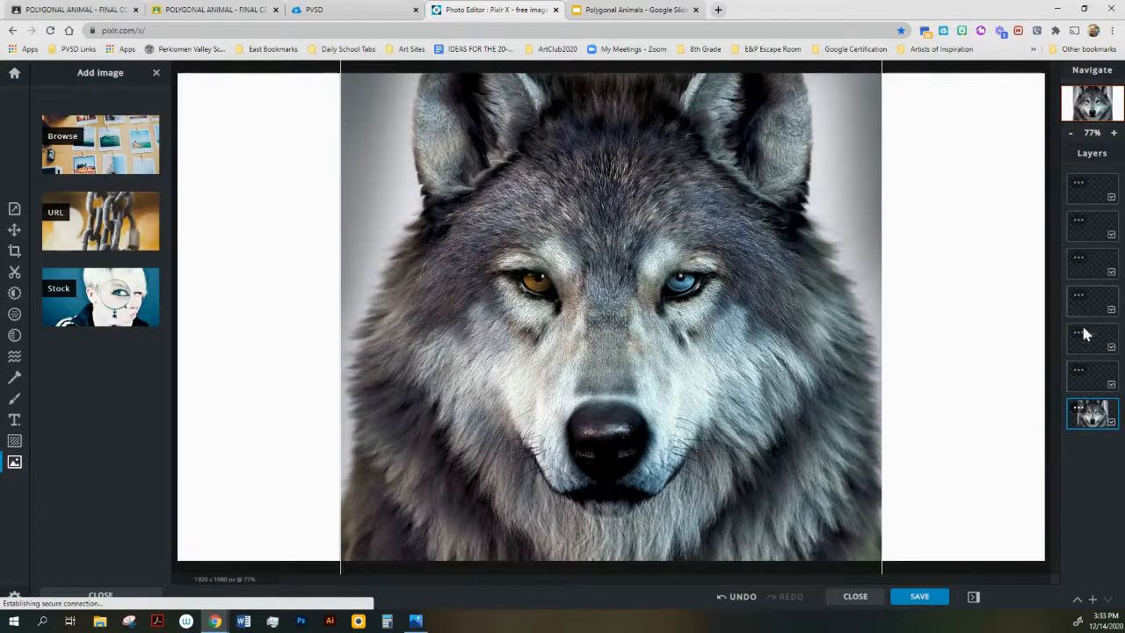
# - Add another four empty layers above the wolf photo
pyautogui.click(1093, 600)
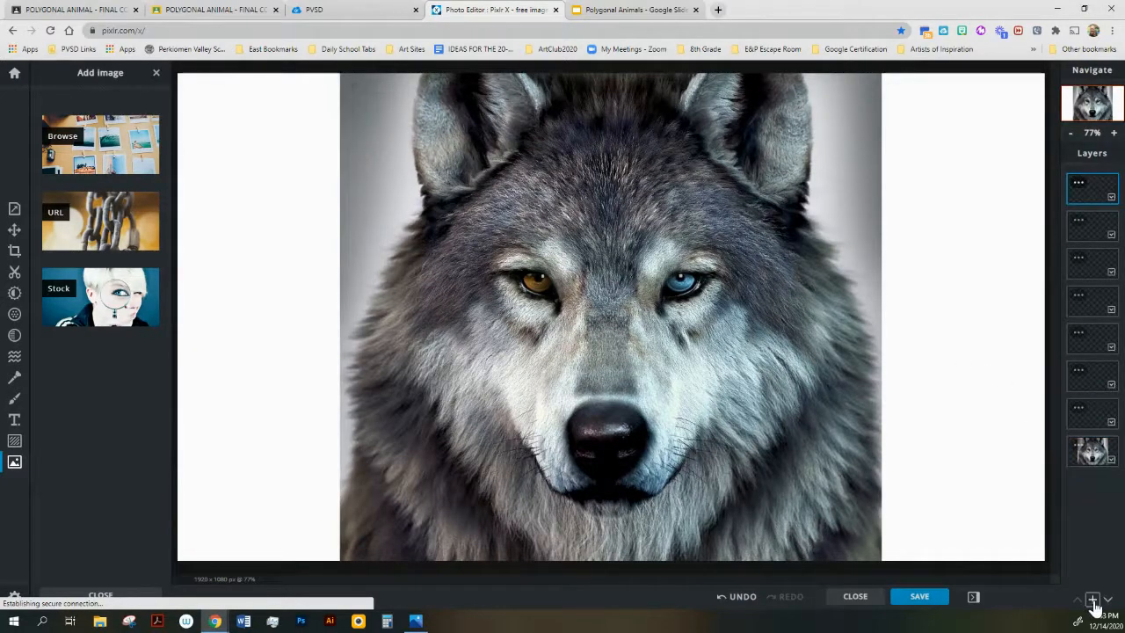
pyautogui.click(1092, 600)
pyautogui.click(1093, 601)
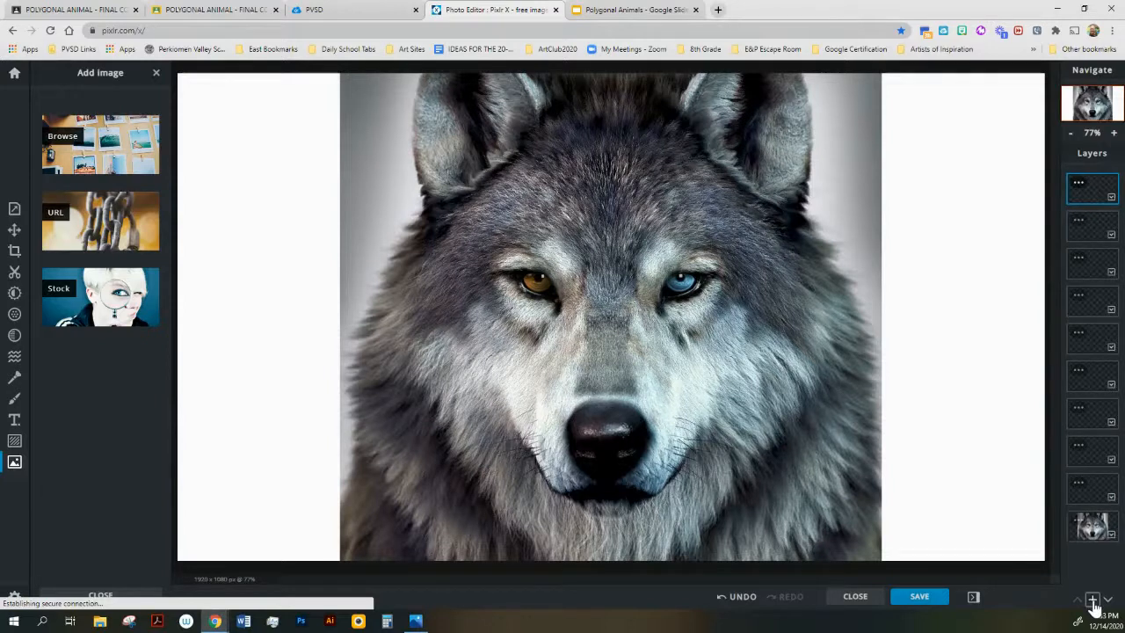
pyautogui.click(1092, 601)
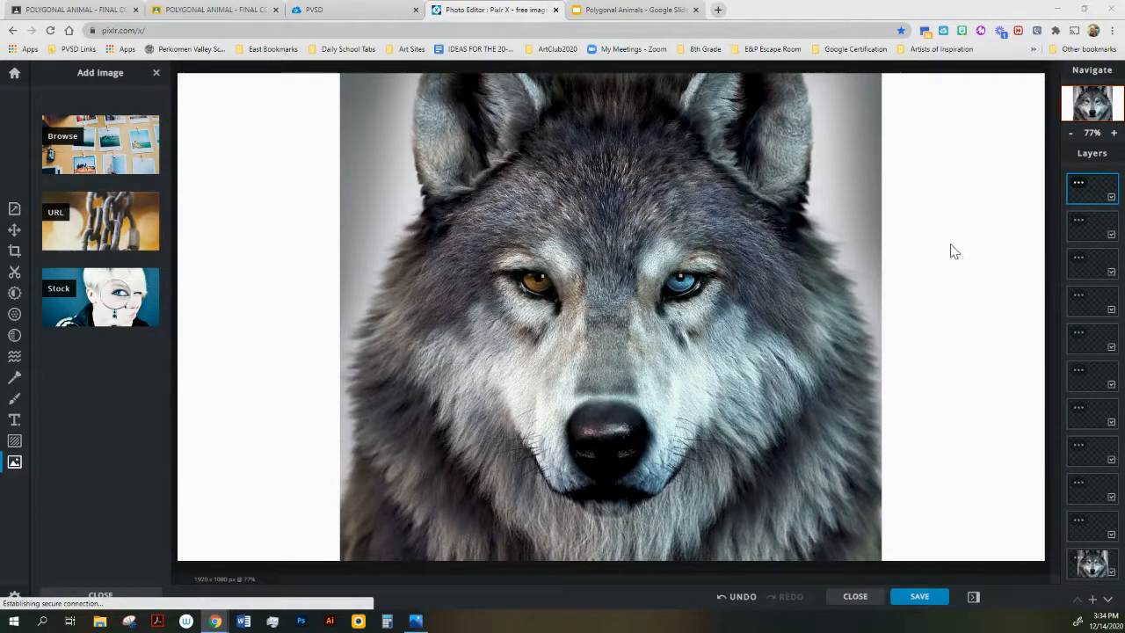
# - Select the empty layer directly above the wolf photo for drawing and open its layer settings
pyautogui.click(14, 402)
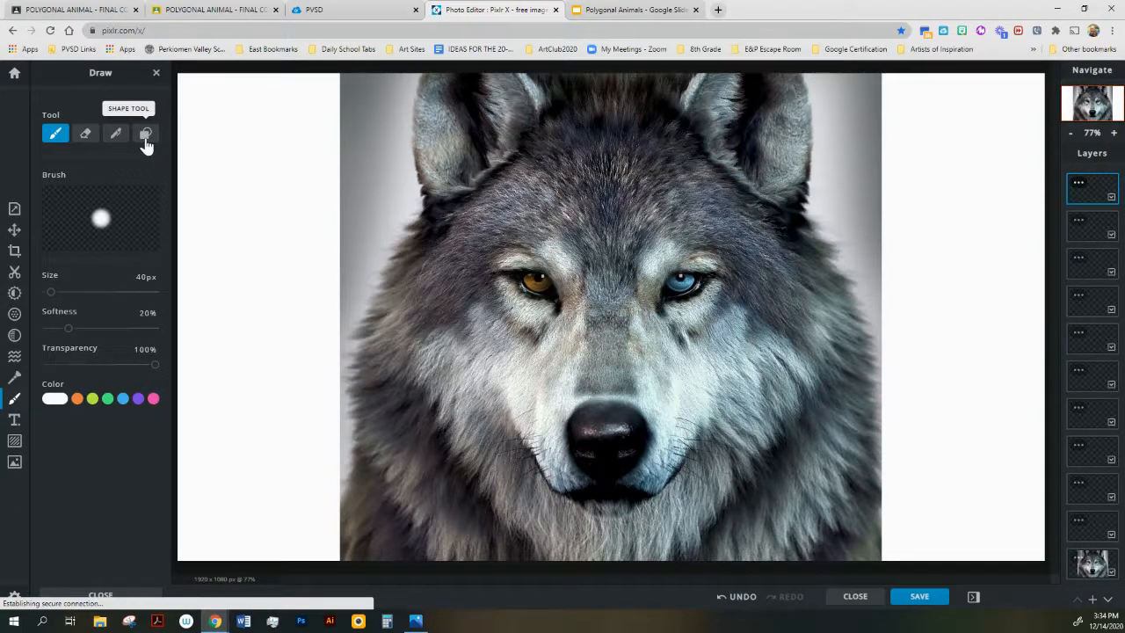
pyautogui.click(1095, 528)
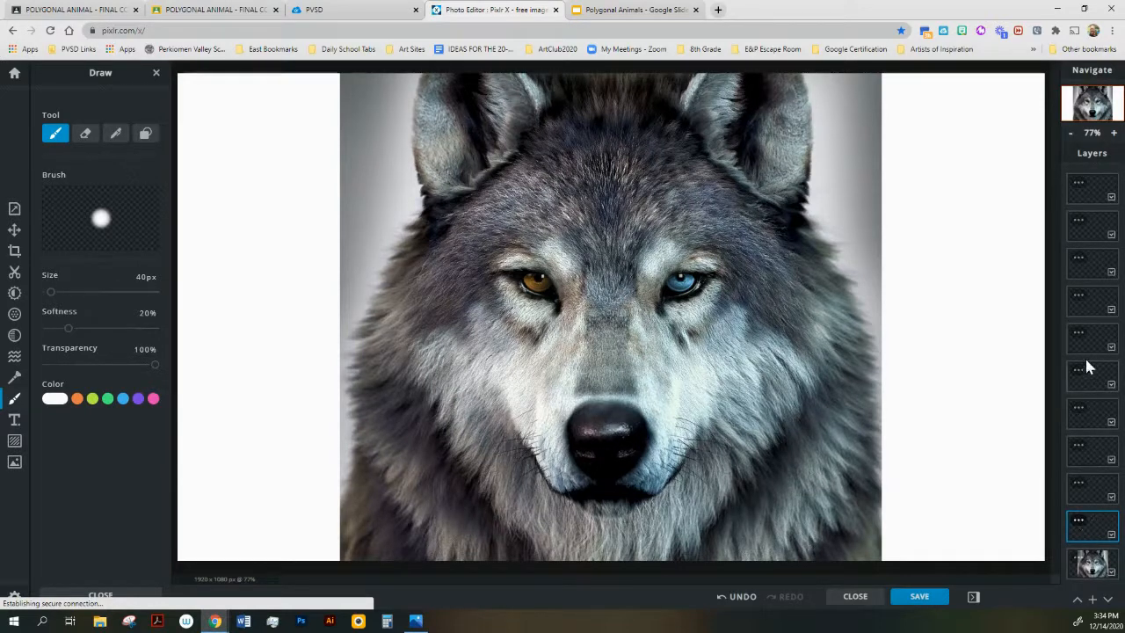
pyautogui.click(1080, 525)
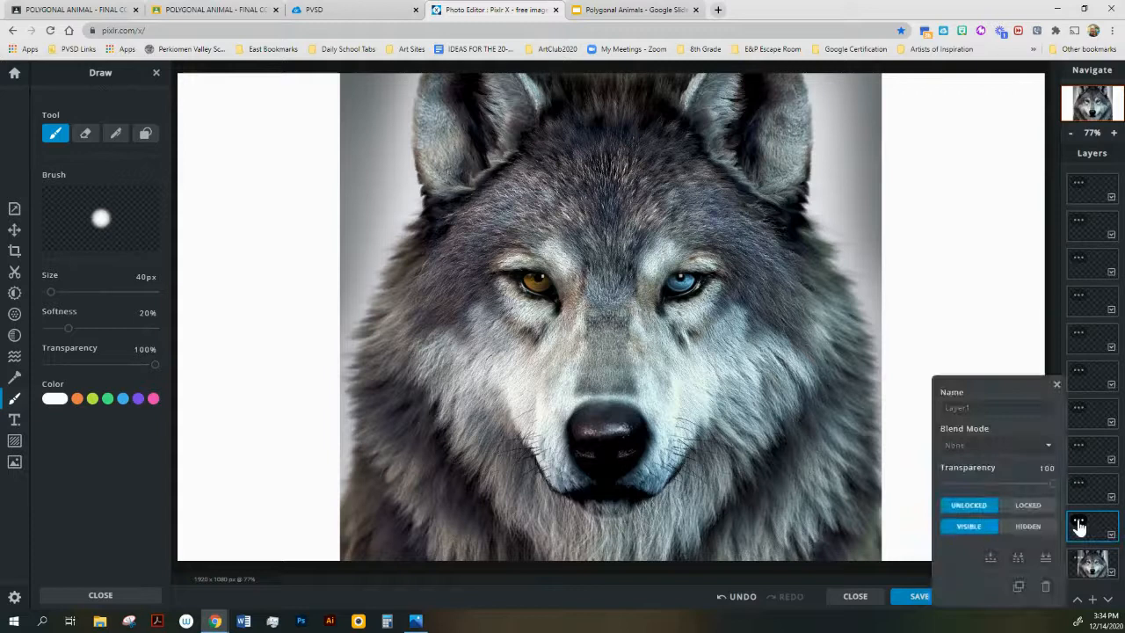
pyautogui.click(988, 411)
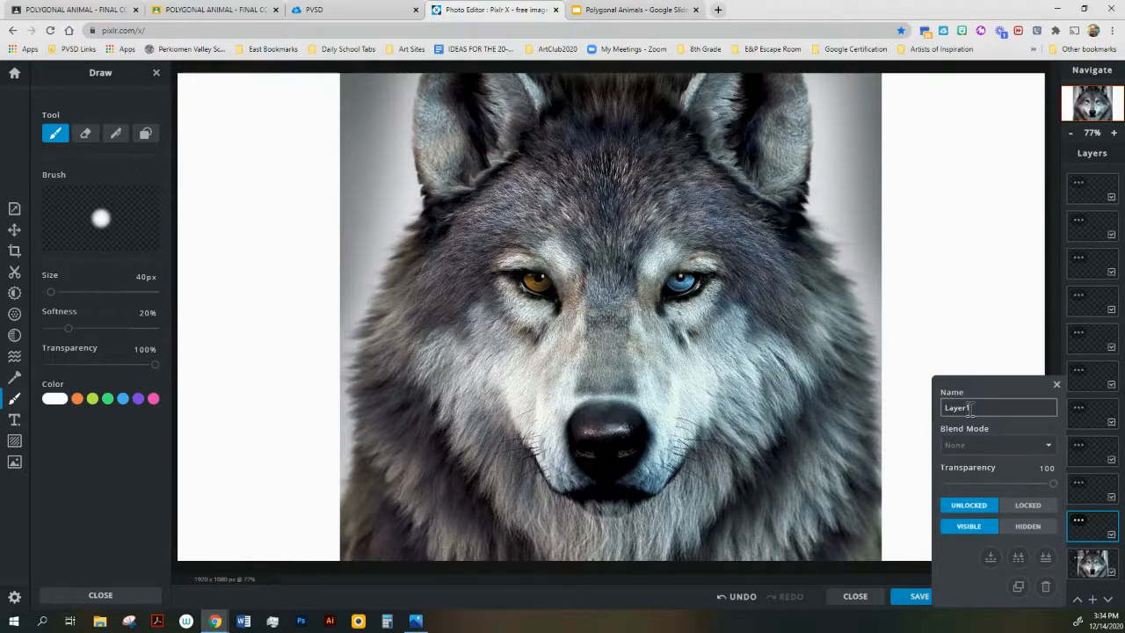
pyautogui.write('1')
pyautogui.press('Return')
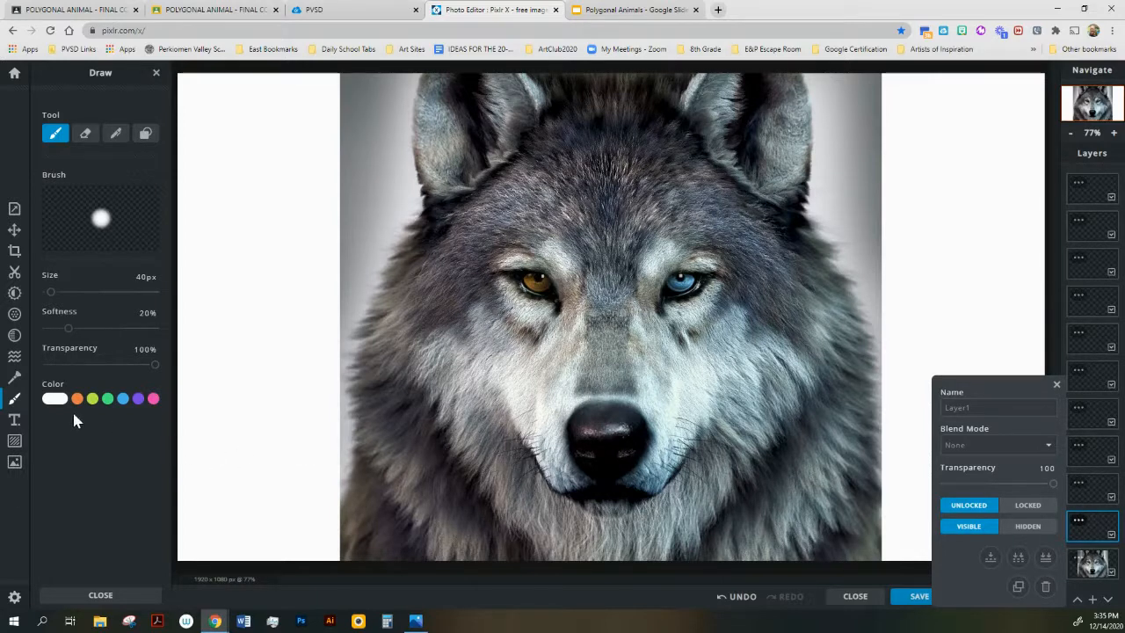
# - Close the ad banner over the canvas and activate the Shape tool among the Draw tools
pyautogui.click(15, 400)
pyautogui.click(15, 400)
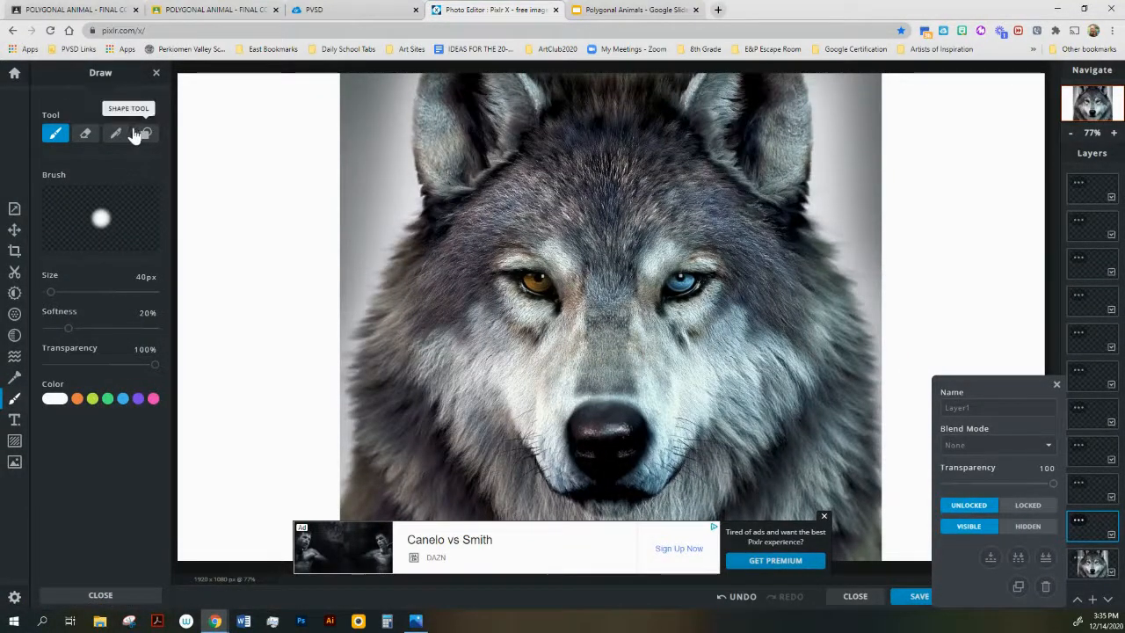
pyautogui.press('Escape')
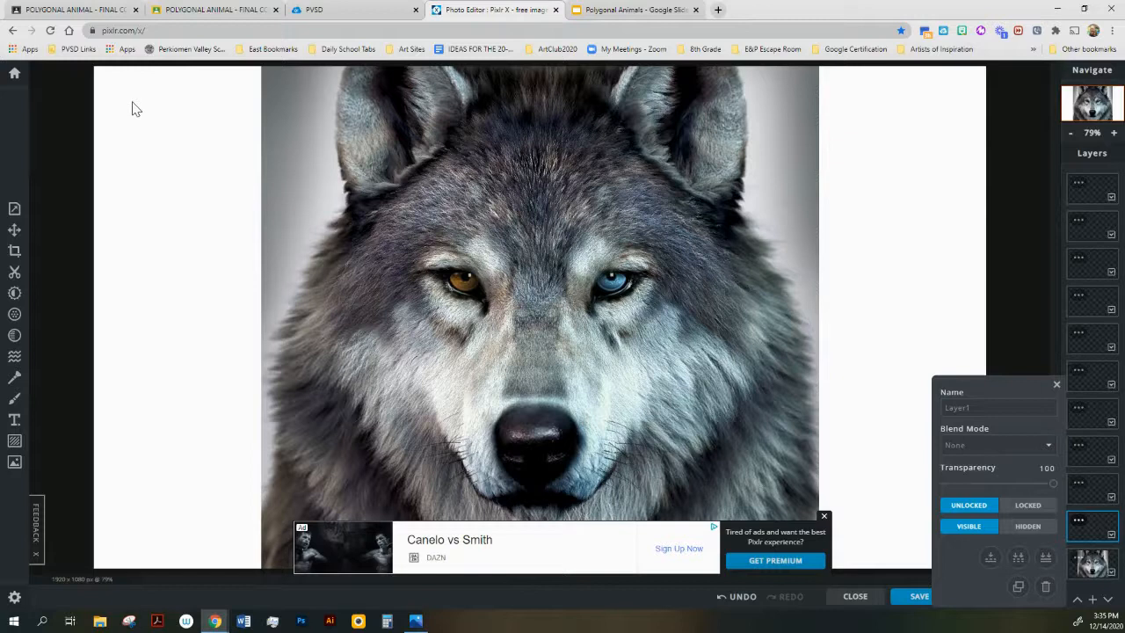
pyautogui.press('b')
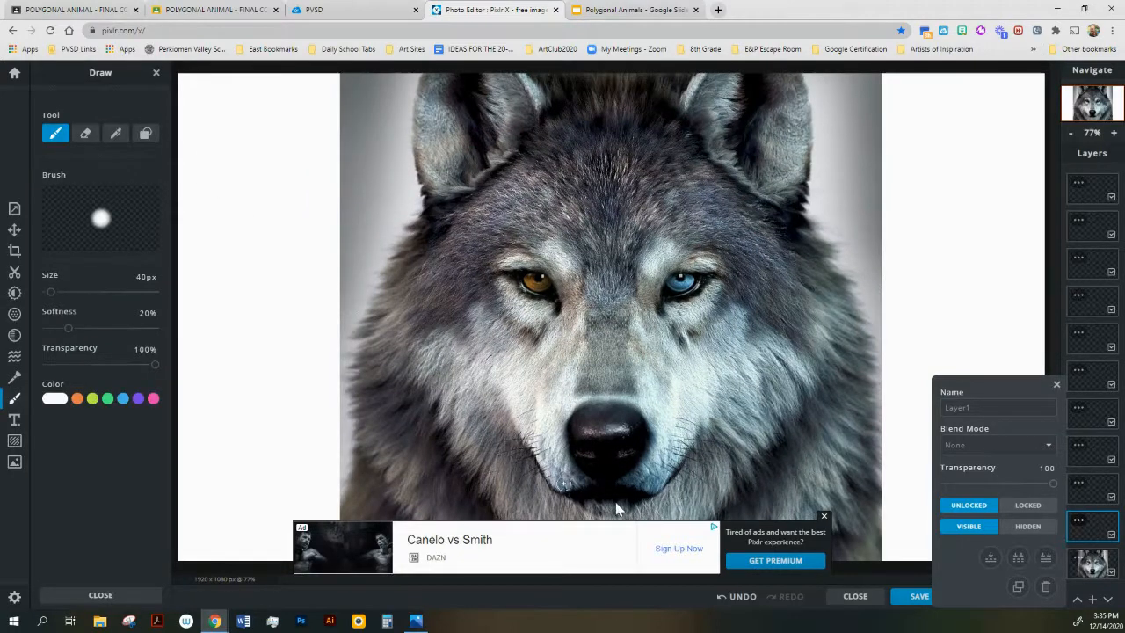
pyautogui.click(824, 517)
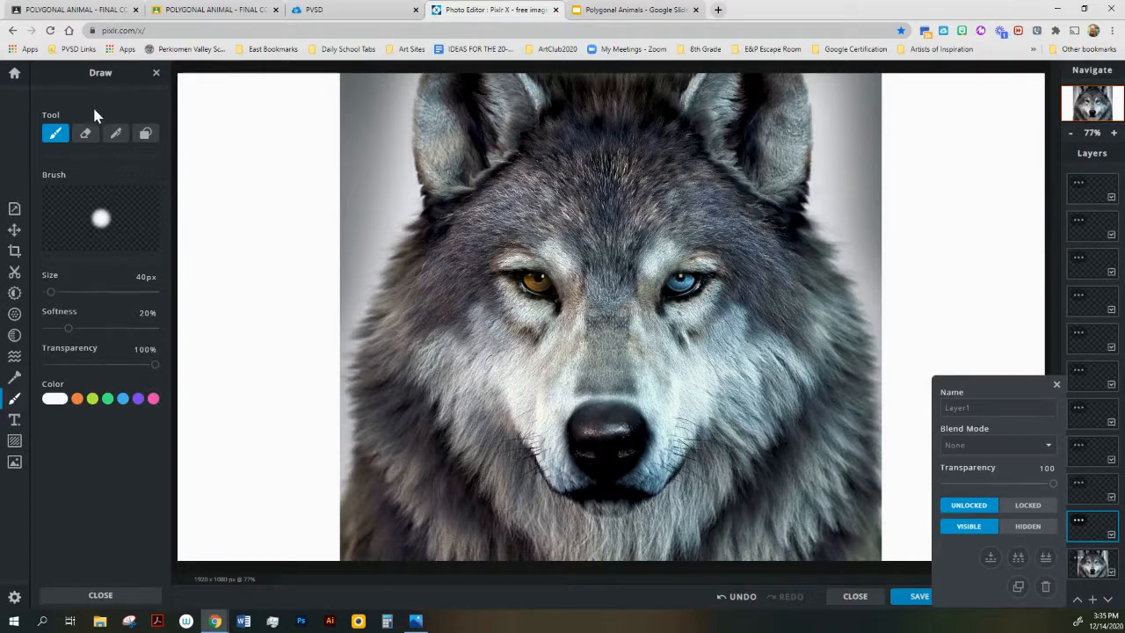
pyautogui.click(145, 135)
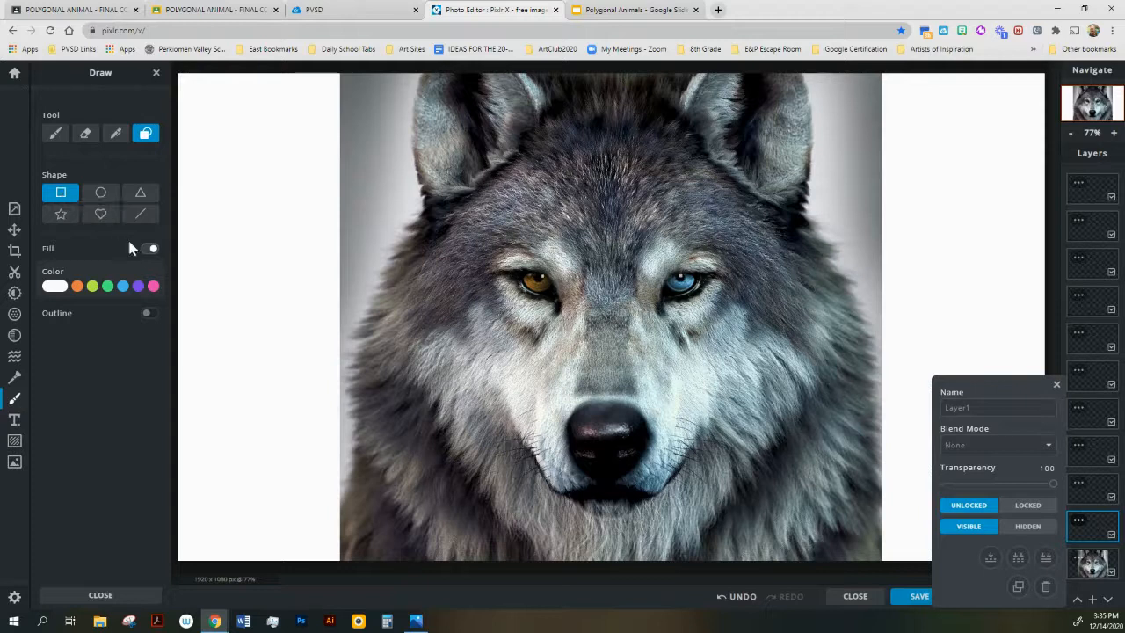
# - Set the shape to be filled in blue, with the outline off
pyautogui.click(149, 251)
pyautogui.click(149, 252)
pyautogui.click(149, 315)
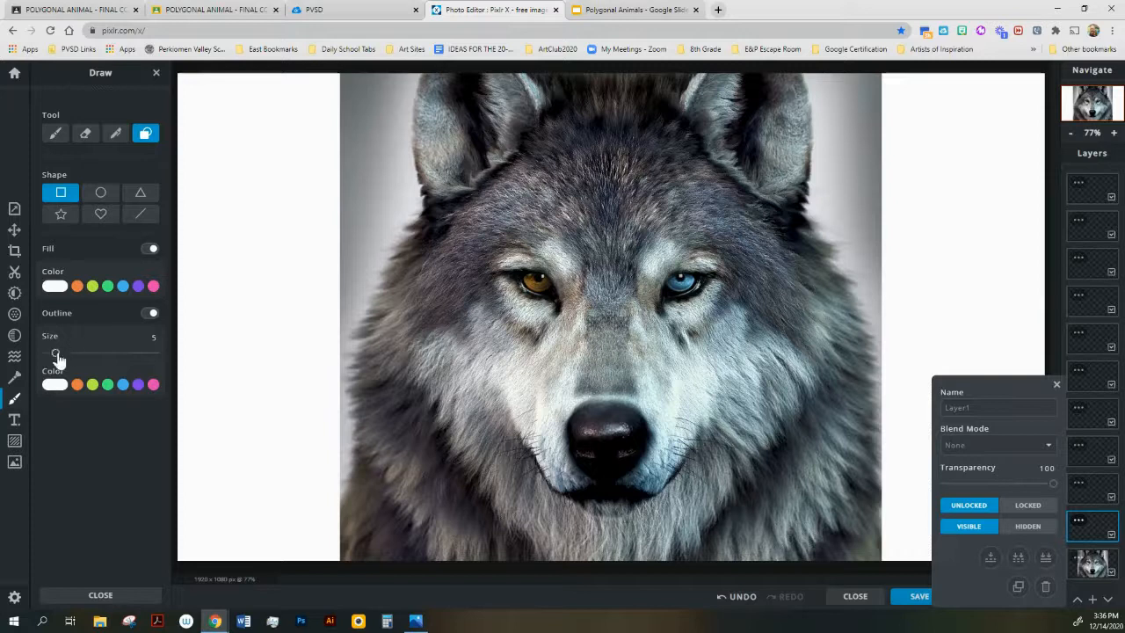
pyautogui.click(149, 317)
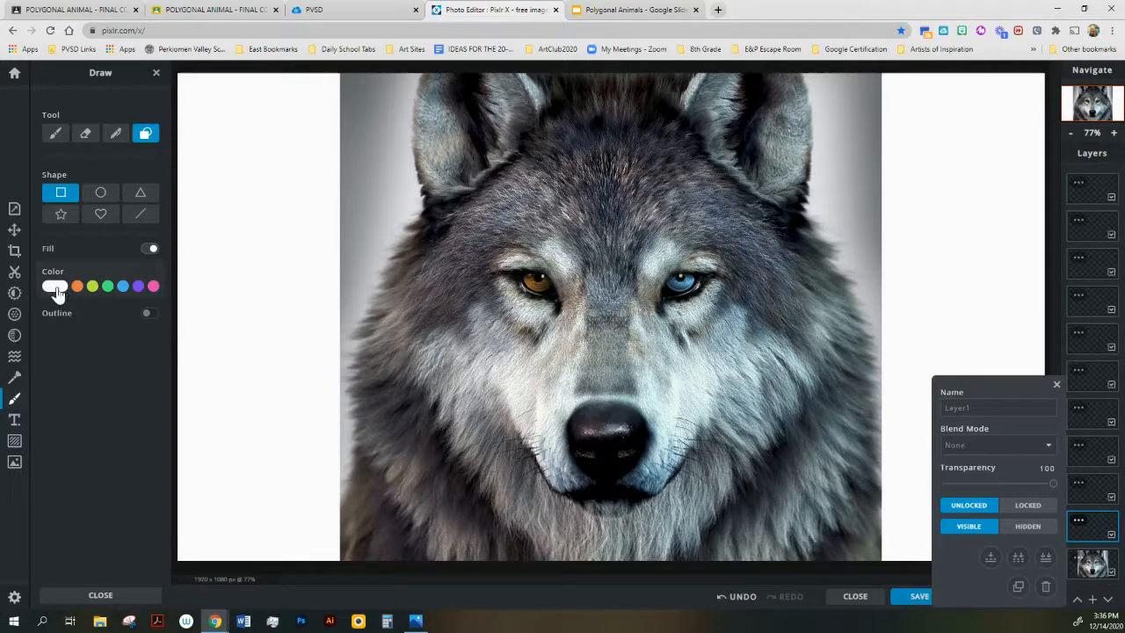
pyautogui.click(122, 290)
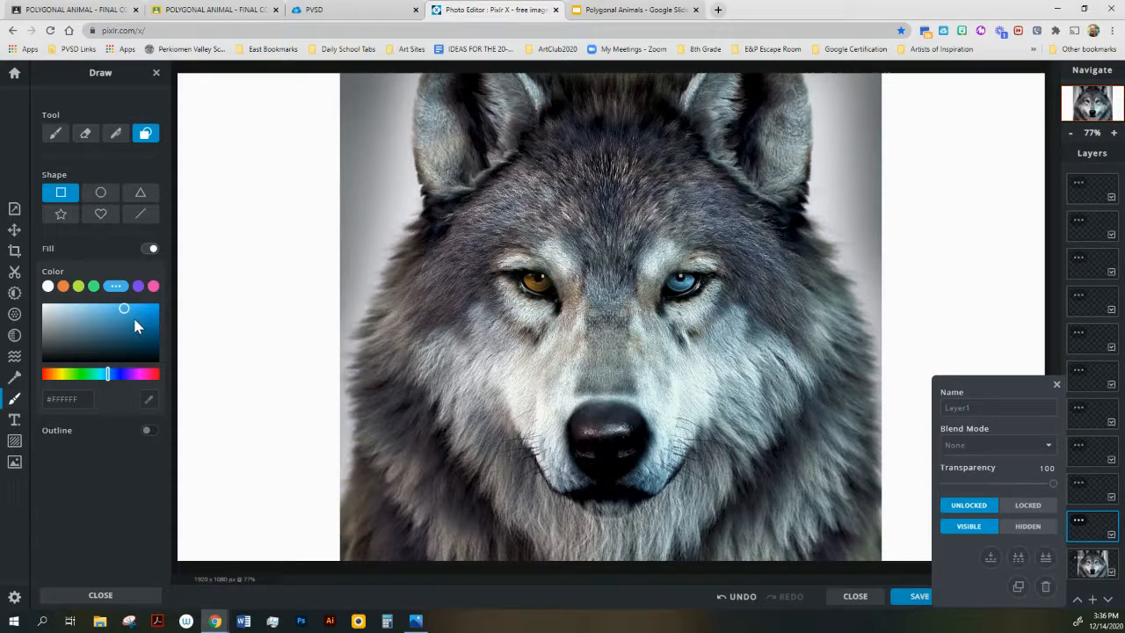
# - Set the fill colour to #3787B0 and draw a tall, narrow rectangle down the bridge of the wolf's nose
pyautogui.click(123, 322)
pyautogui.moveTo(584, 239); pyautogui.dragTo(633, 395)
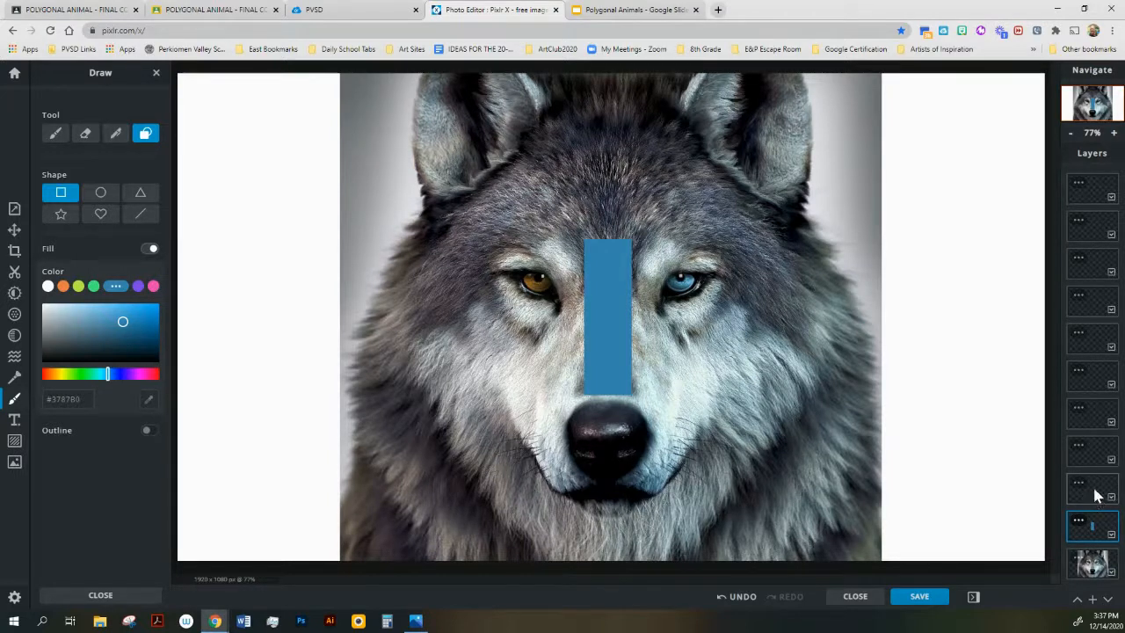
# - On the next empty layer, draw an off-white (#EBF0F2) filled triangle between the blue rectangle and the wolf's blue eye
pyautogui.click(1095, 488)
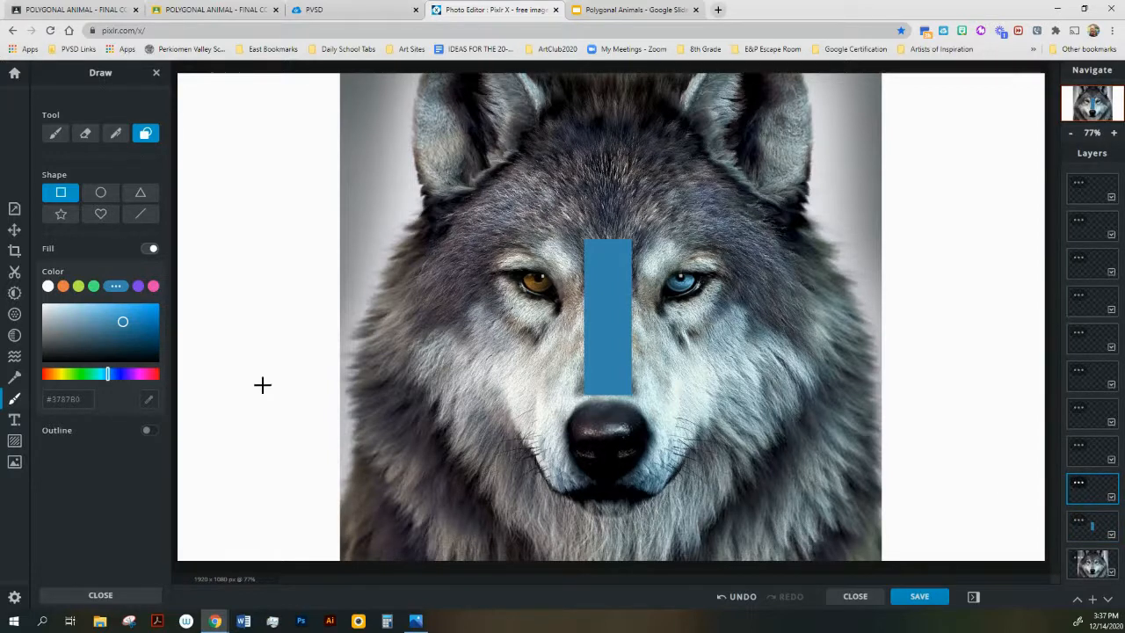
pyautogui.click(136, 197)
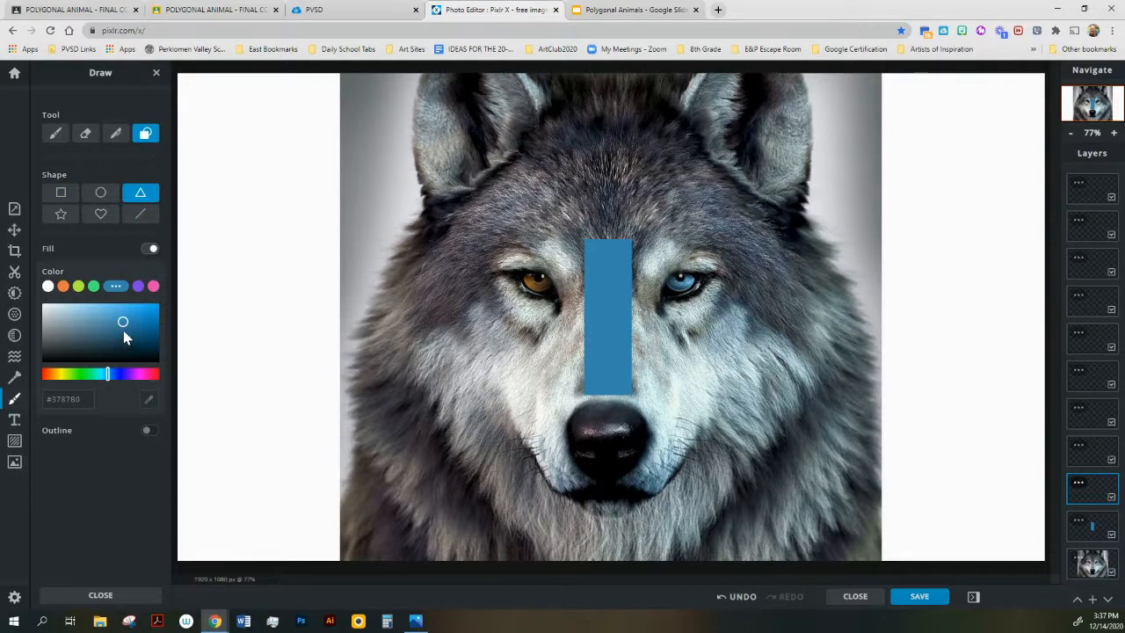
pyautogui.click(46, 307)
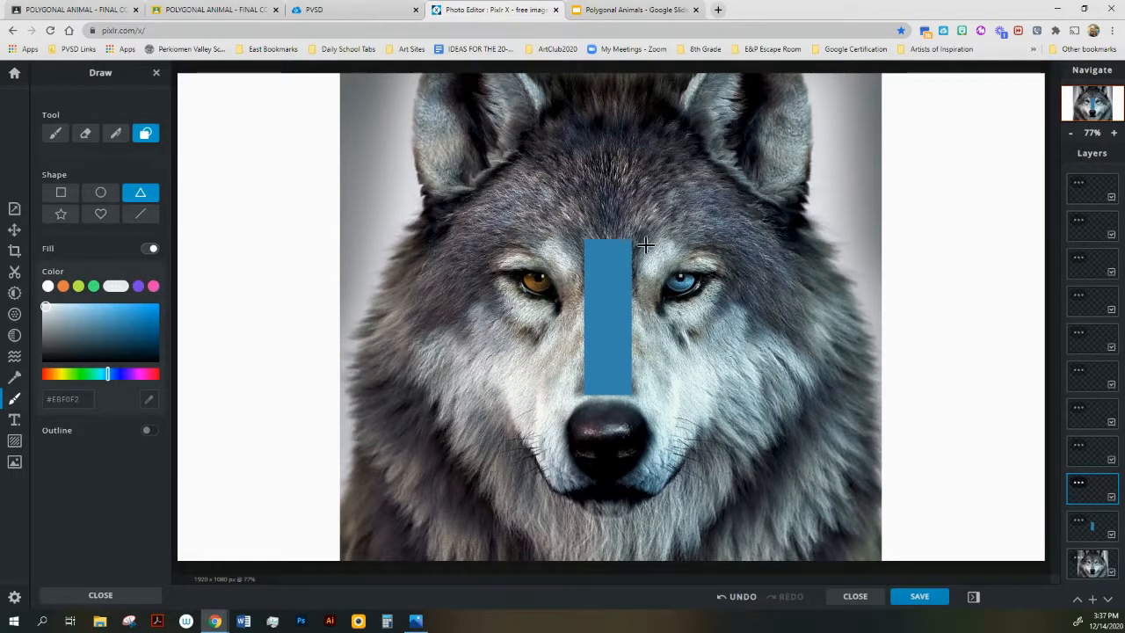
pyautogui.moveTo(643, 236); pyautogui.dragTo(689, 288)
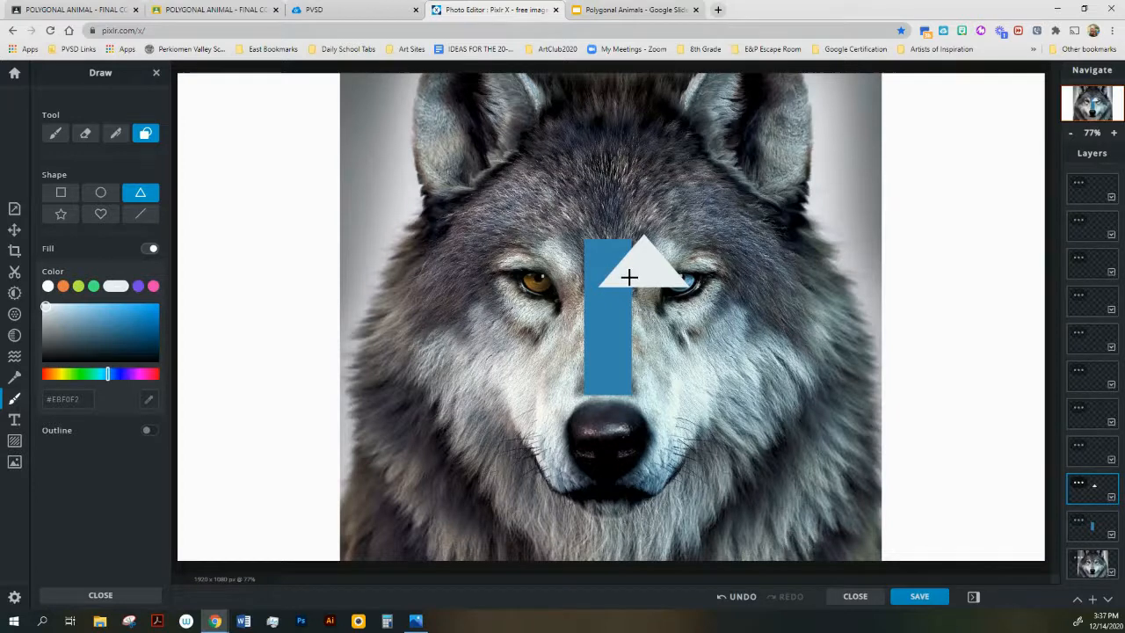
# - Rotate the off-white triangle, enlarge it to about 245 × 142 px, and fit it beside the rectangle above the blue eye
pyautogui.click(14, 234)
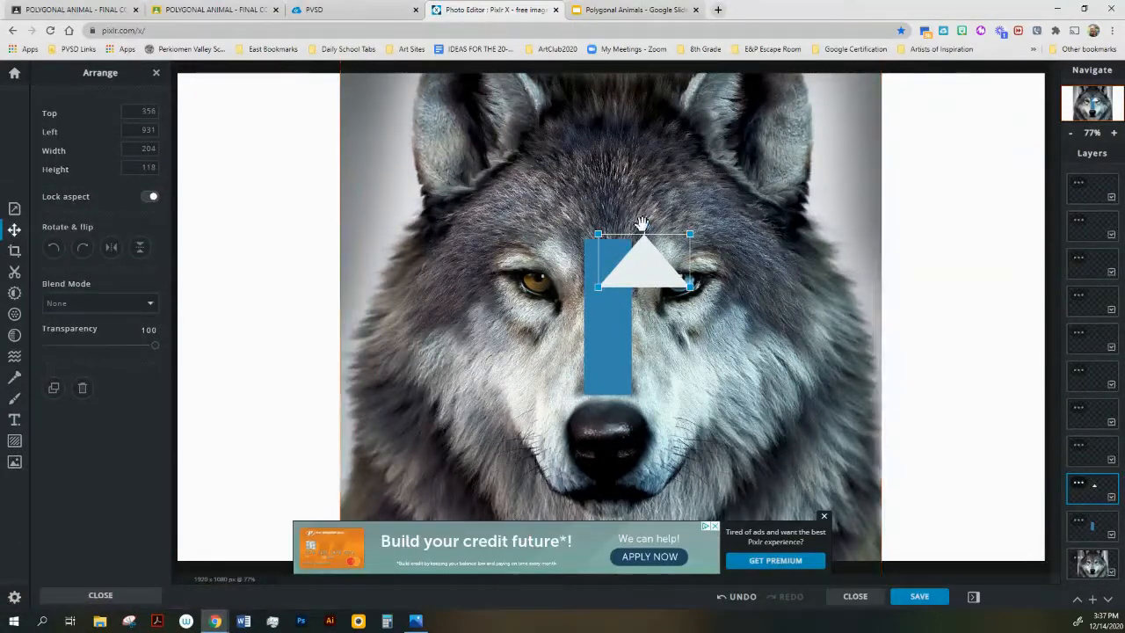
pyautogui.moveTo(641, 225)
pyautogui.mouseDown()
pyautogui.moveTo(622, 231)
pyautogui.moveTo(660, 252)
pyautogui.moveTo(667, 237)
pyautogui.moveTo(630, 227)
pyautogui.mouseUp()
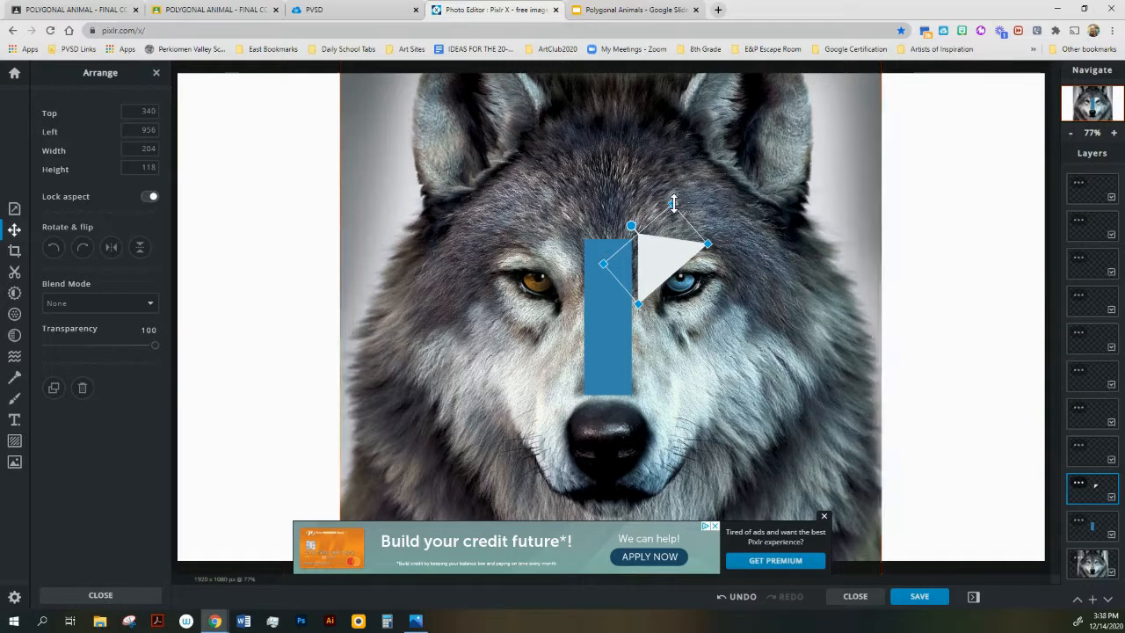
pyautogui.moveTo(677, 198); pyautogui.dragTo(679, 184)
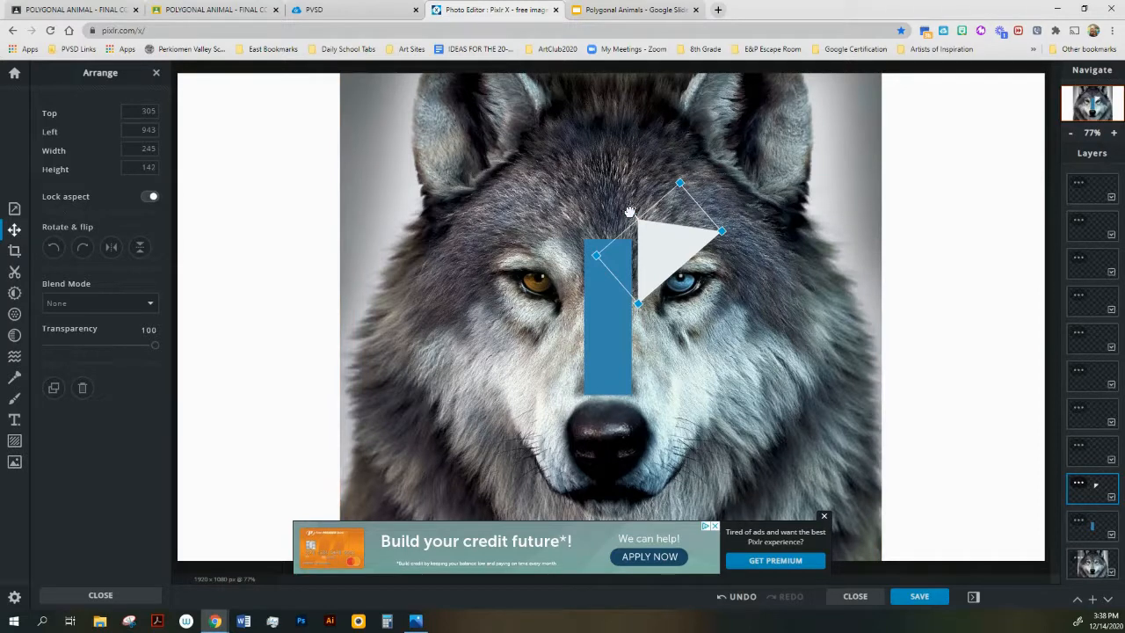
pyautogui.moveTo(630, 211)
pyautogui.mouseDown()
pyautogui.moveTo(646, 204)
pyautogui.moveTo(686, 269)
pyautogui.moveTo(630, 284)
pyautogui.moveTo(593, 243)
pyautogui.moveTo(615, 196)
pyautogui.mouseUp()
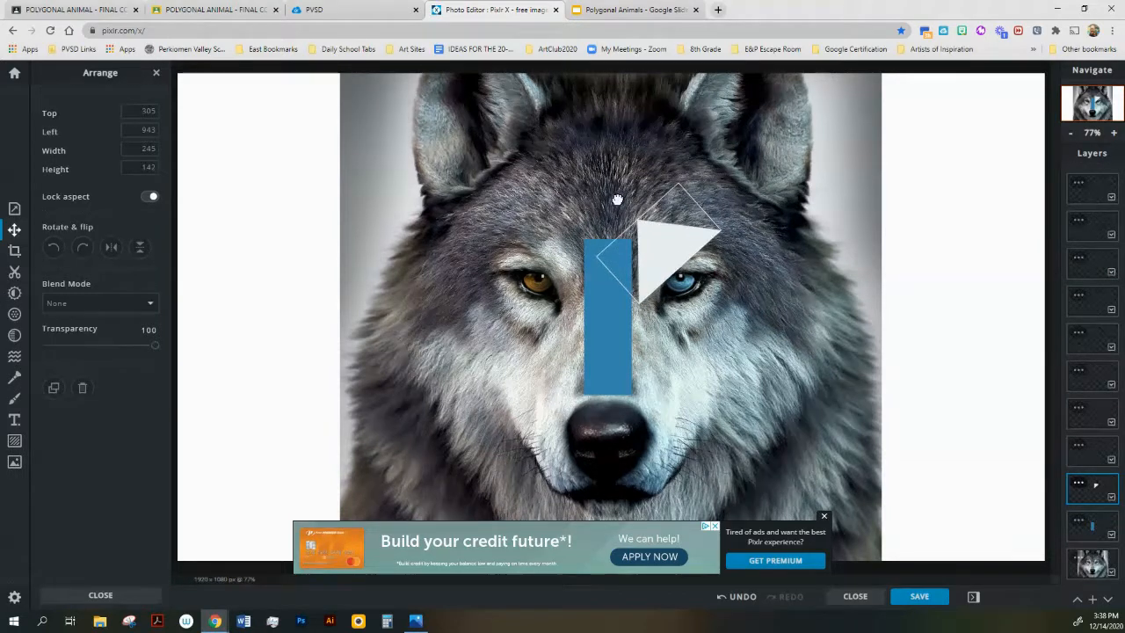
pyautogui.moveTo(661, 238)
pyautogui.mouseDown()
pyautogui.moveTo(658, 258)
pyautogui.moveTo(660, 234)
pyautogui.mouseUp()
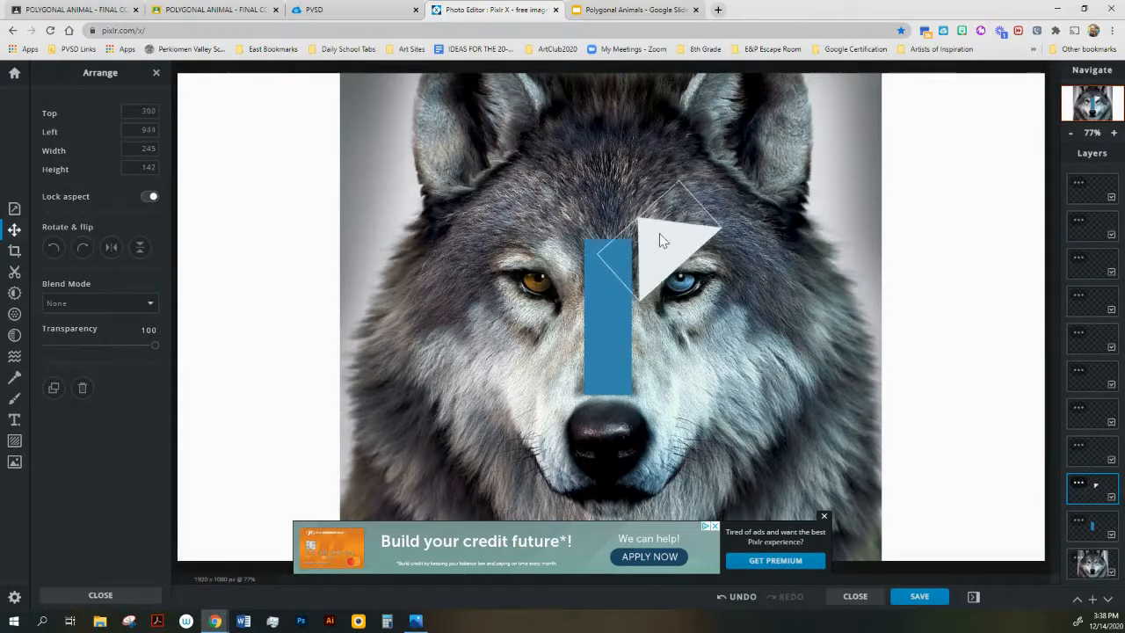
pyautogui.click(14, 230)
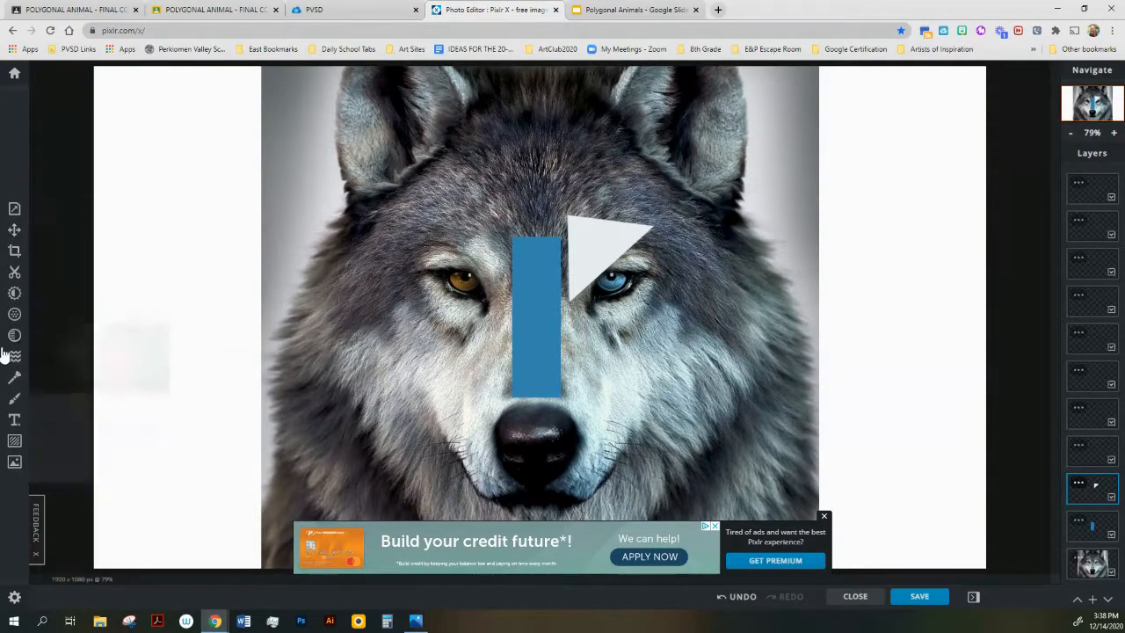
pyautogui.press('d')
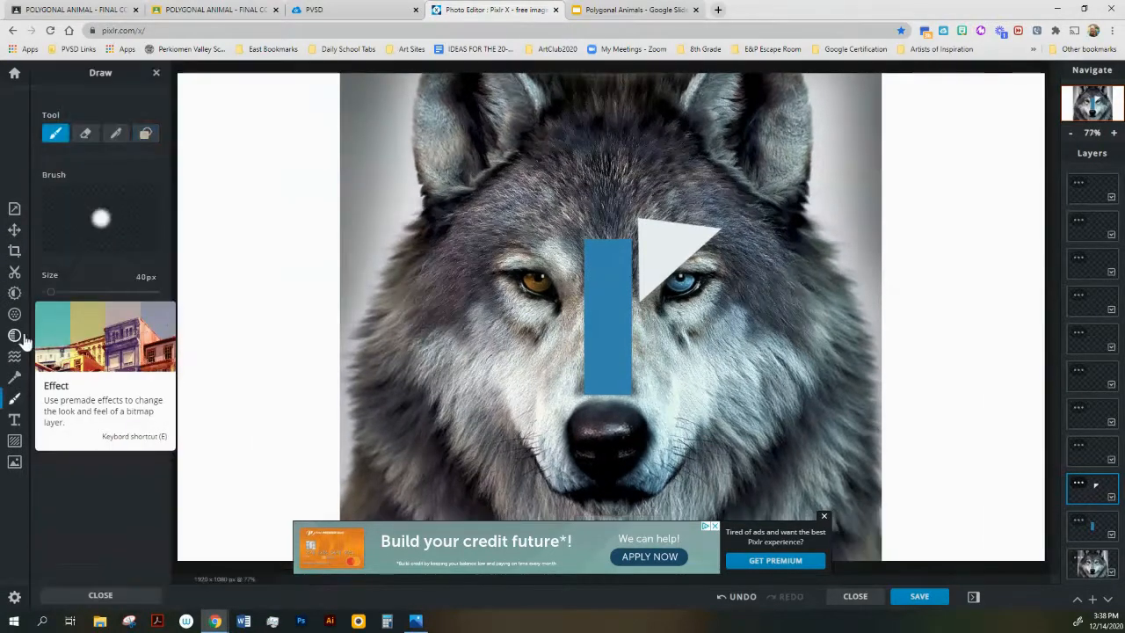
pyautogui.click(145, 136)
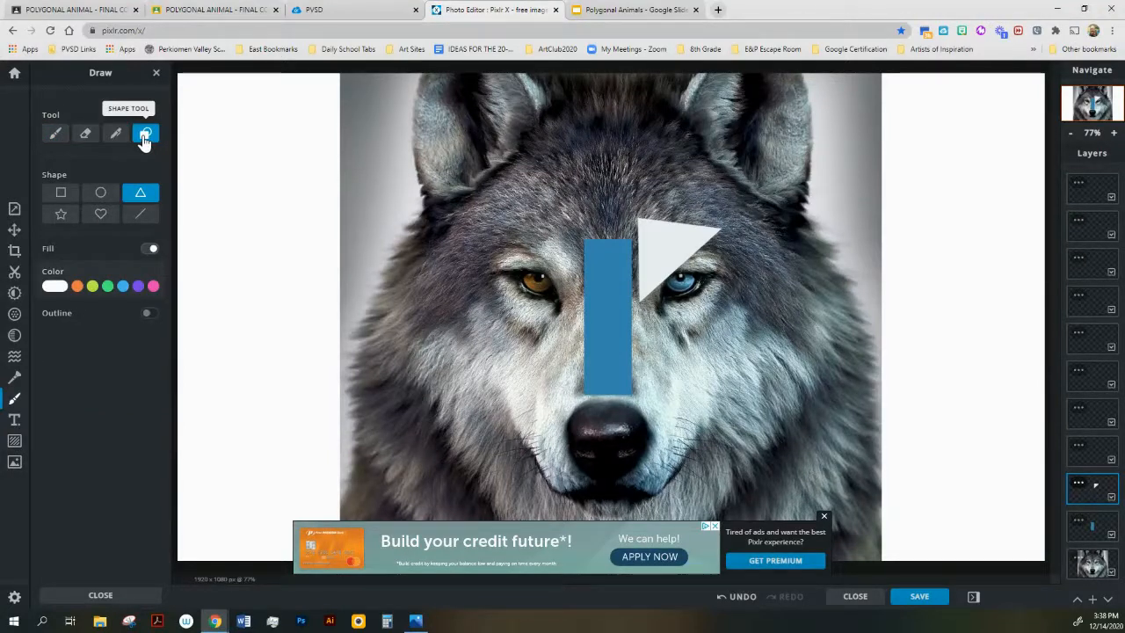
# - Duplicate the off-white triangle and place the copy, rotated to mirror the original, above the amber eye
pyautogui.click(14, 230)
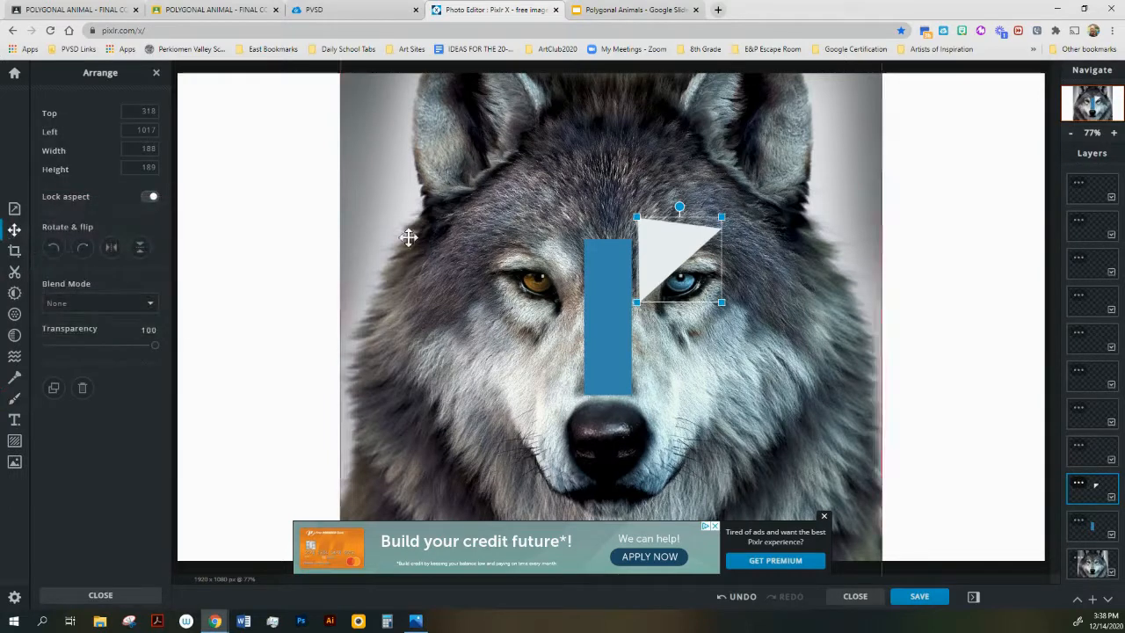
pyautogui.rightClick(671, 253)
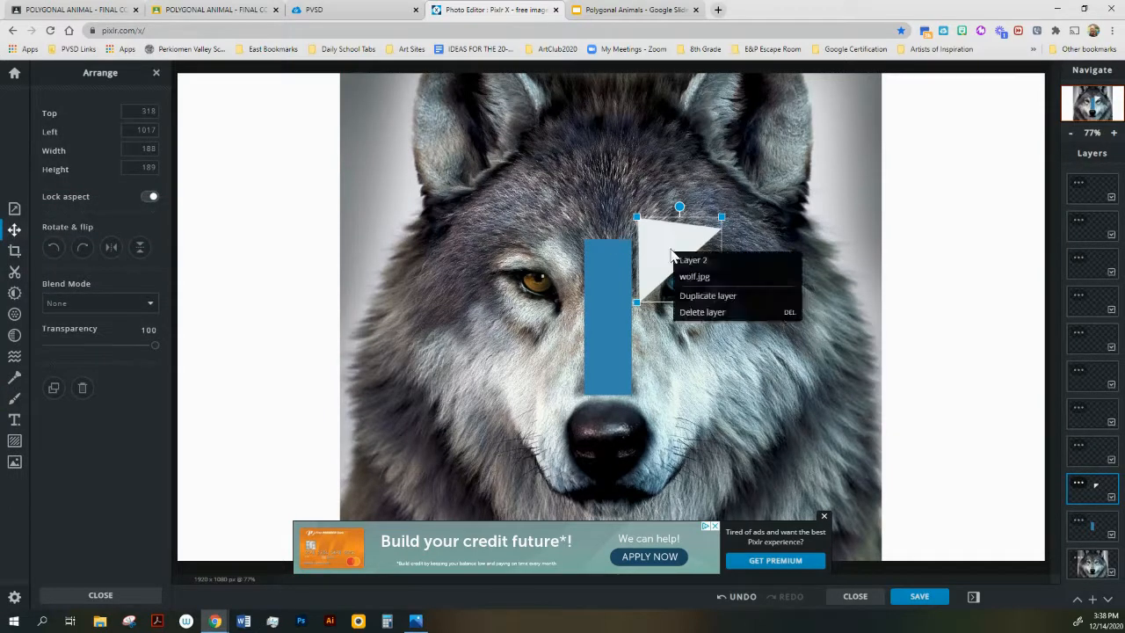
pyautogui.click(694, 295)
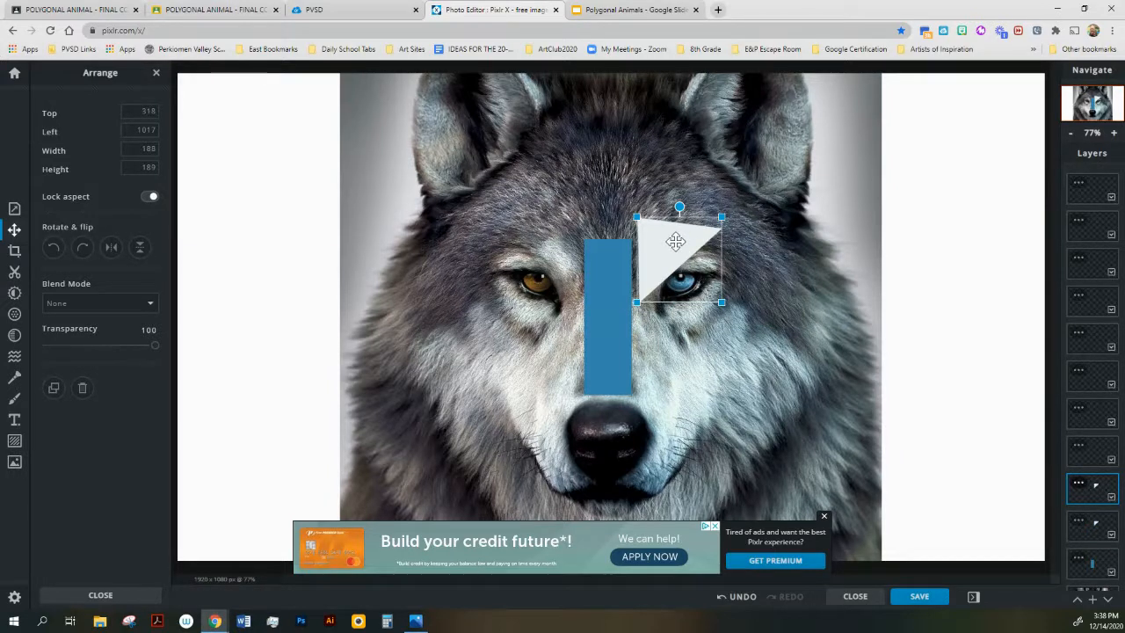
pyautogui.moveTo(676, 241); pyautogui.dragTo(550, 255)
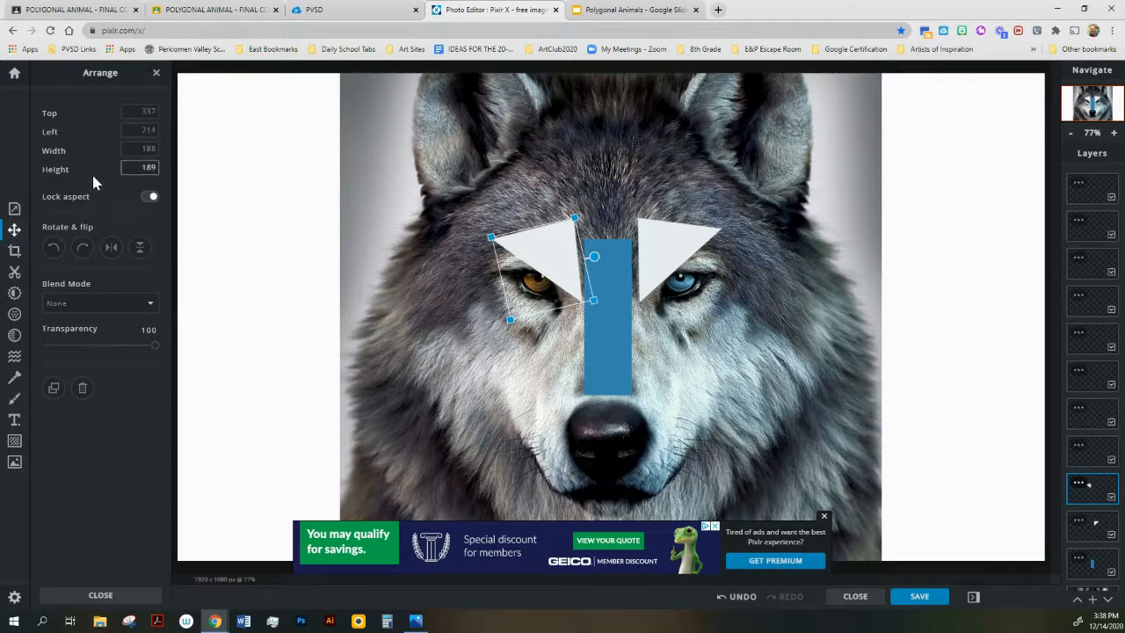
# - On the next empty layer, draw a dark slate-blue (#304C59) filled triangle of about 208 × 110 px below the amber eye
pyautogui.click(1095, 458)
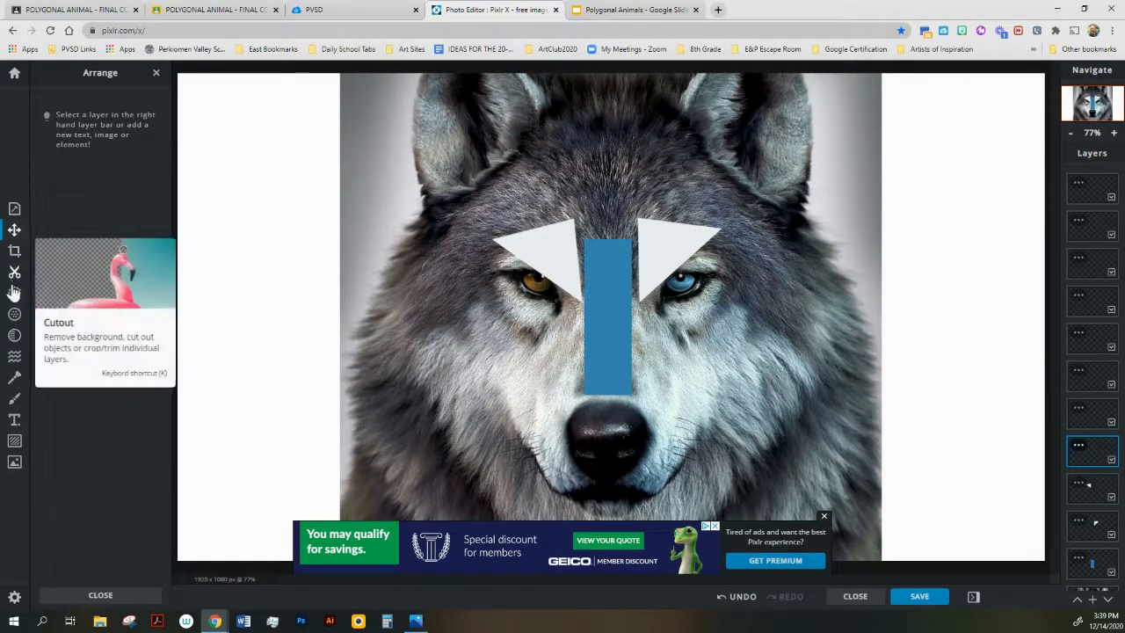
pyautogui.click(14, 402)
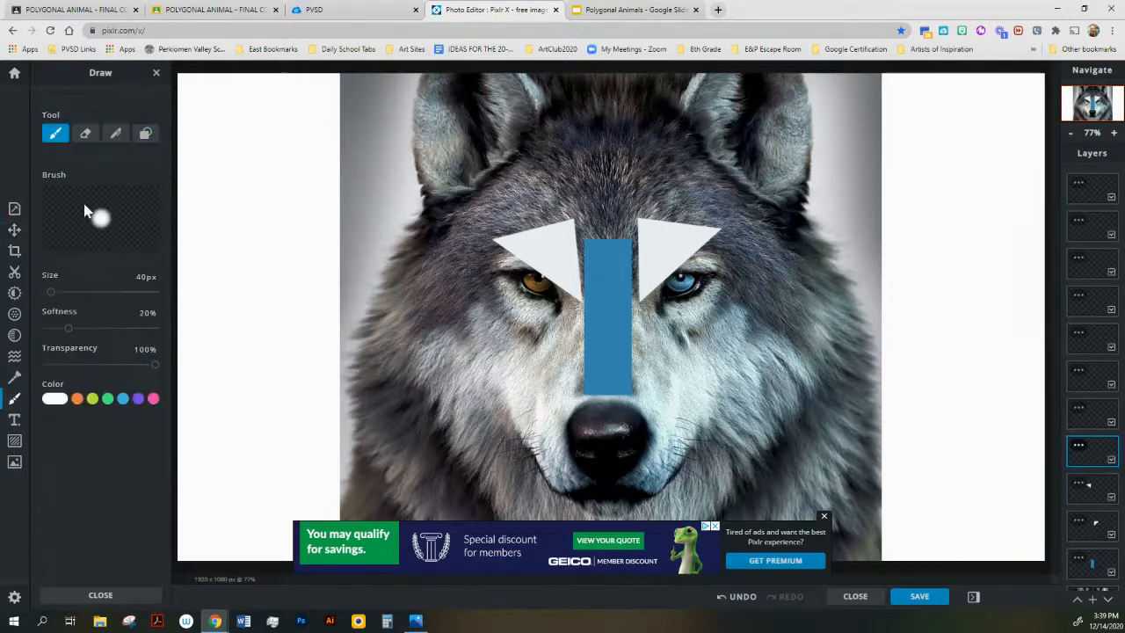
pyautogui.click(147, 134)
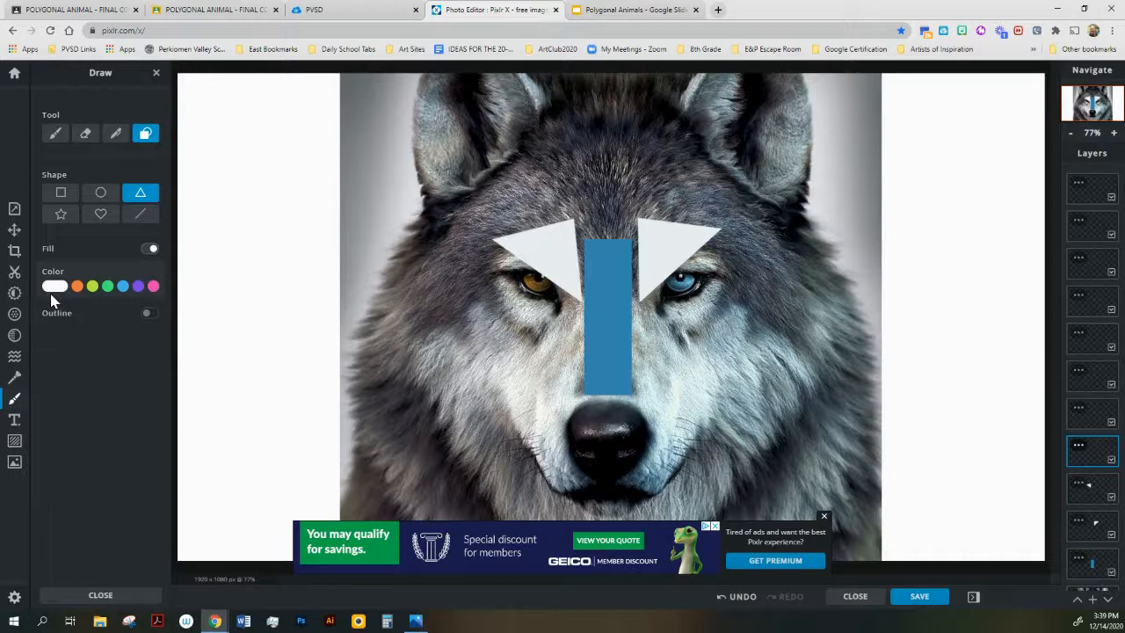
pyautogui.click(123, 291)
pyautogui.click(95, 341)
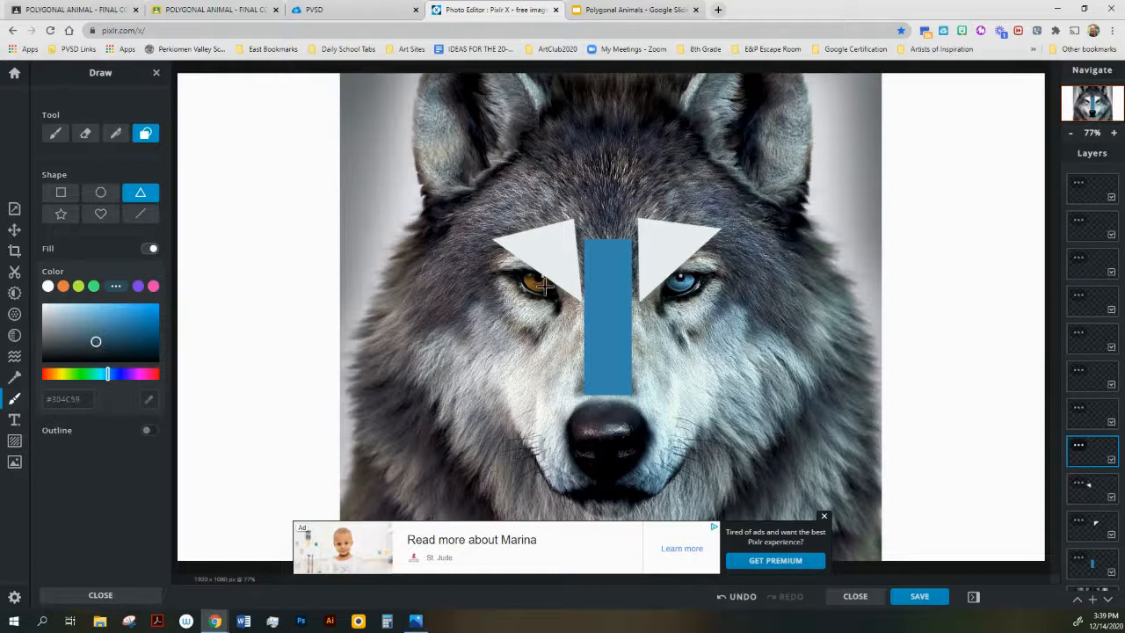
pyautogui.moveTo(526, 299); pyautogui.dragTo(570, 345)
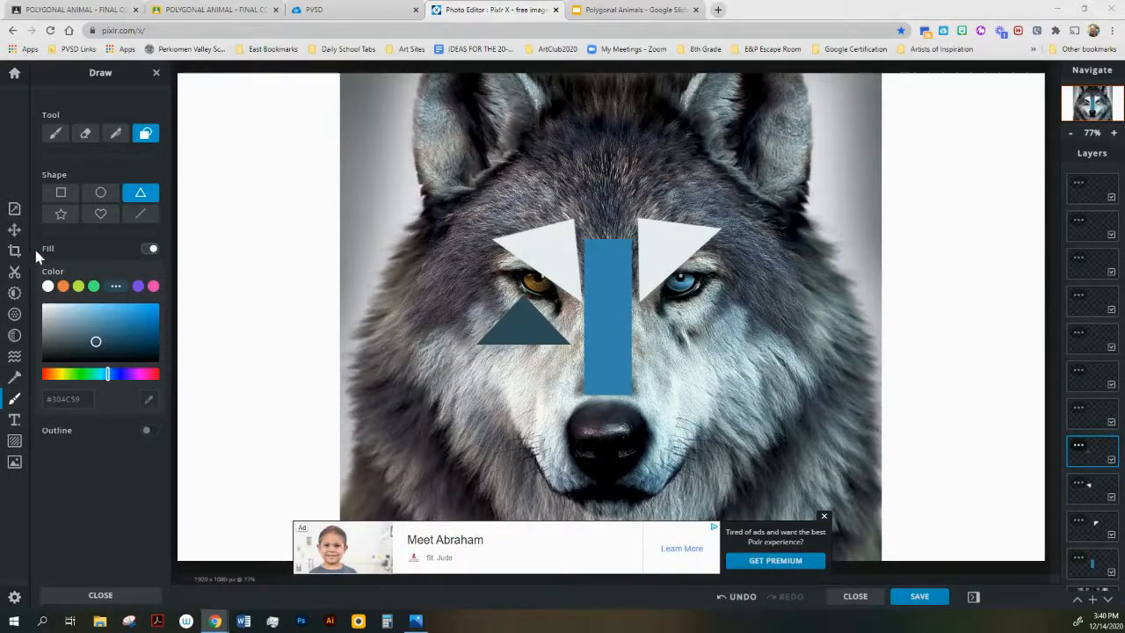
# - Rotate the dark triangle, size it to about 205 × 108 px, and fit it at the amber eye's outer corner
pyautogui.click(12, 231)
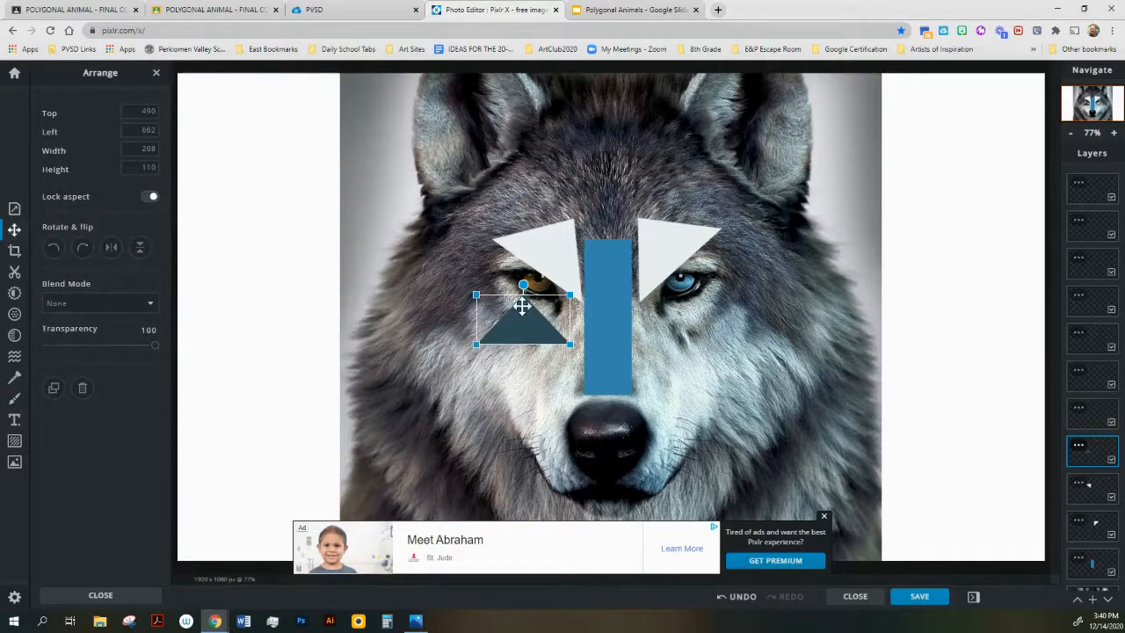
pyautogui.moveTo(531, 279); pyautogui.dragTo(493, 271)
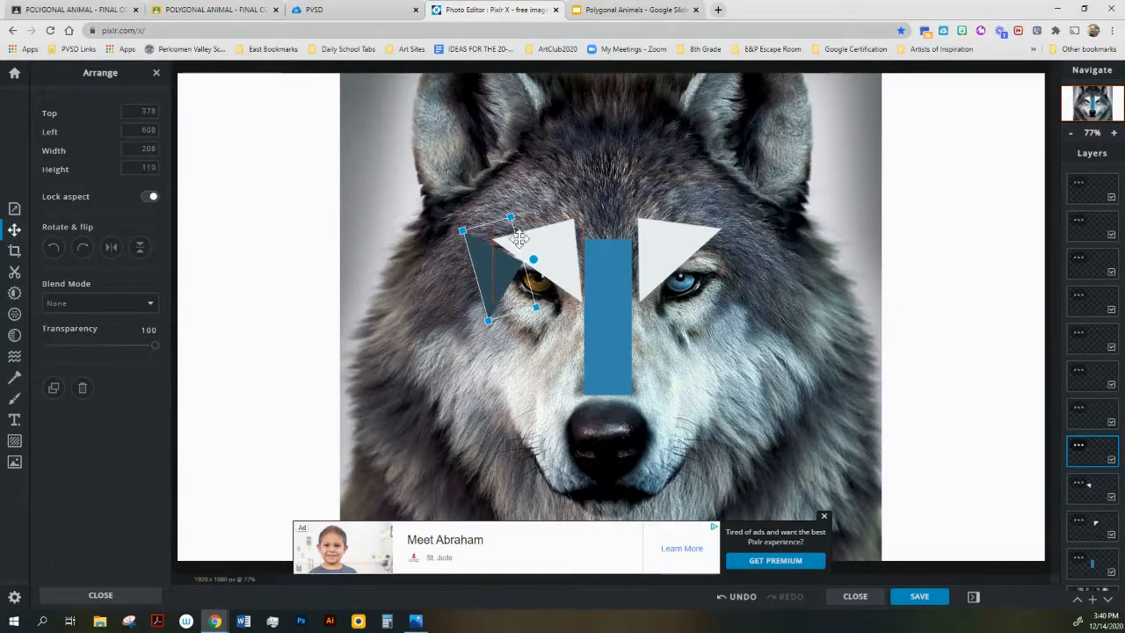
pyautogui.moveTo(509, 218); pyautogui.dragTo(510, 221)
pyautogui.moveTo(534, 261); pyautogui.dragTo(532, 263)
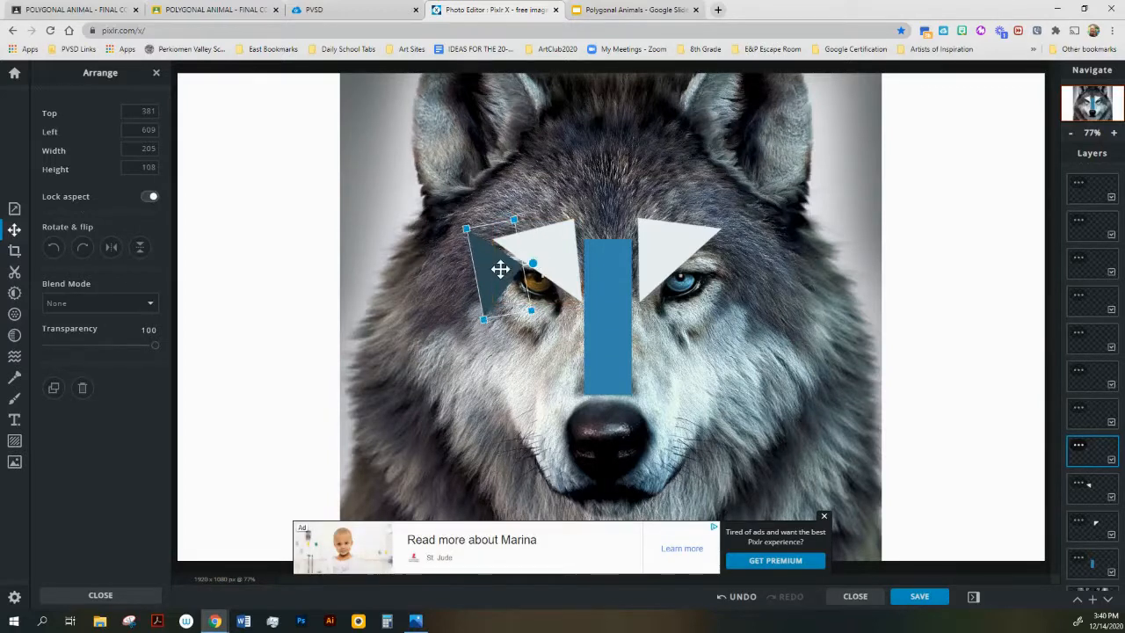
# - Duplicate the dark triangle and rotate the copy into place along the outer side of the original
pyautogui.rightClick(500, 269)
pyautogui.click(528, 328)
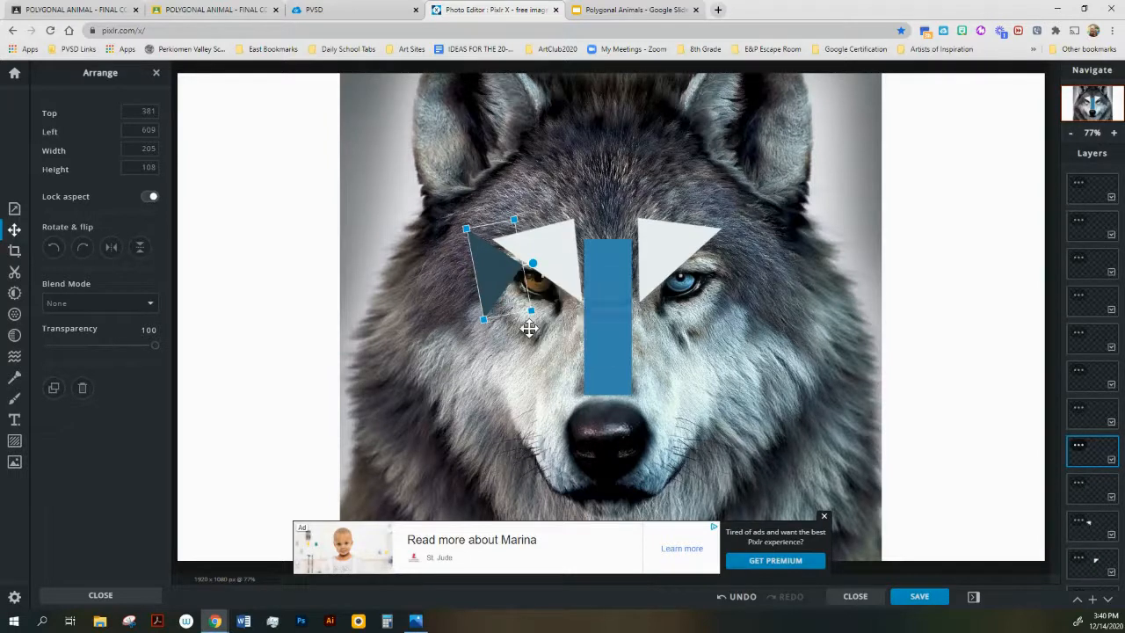
pyautogui.moveTo(490, 266); pyautogui.dragTo(467, 252)
pyautogui.moveTo(455, 296); pyautogui.dragTo(448, 258)
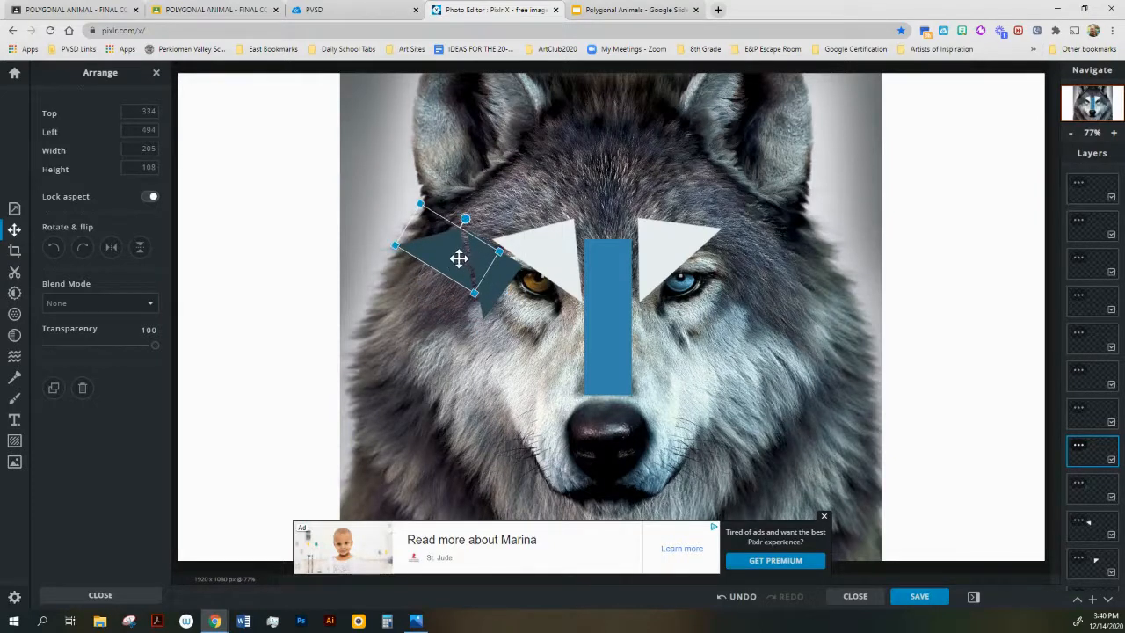
# - Duplicate the outer dark triangle and rotate the new copy into the gap directly below it
pyautogui.rightClick(459, 257)
pyautogui.click(475, 305)
pyautogui.moveTo(450, 247); pyautogui.dragTo(431, 272)
pyautogui.moveTo(445, 312); pyautogui.dragTo(431, 298)
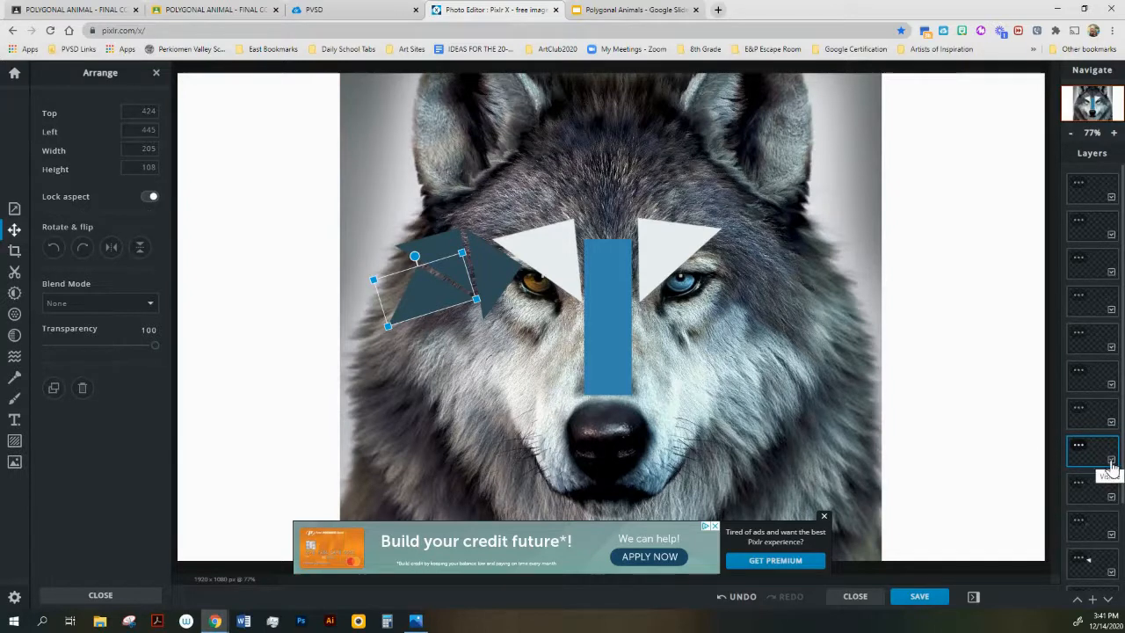
# - Hide and show each of the three dark triangle layers in turn to identify which triangle each layer holds
pyautogui.hotkey('ctrl', 'z')
pyautogui.hotkey('ctrl', 'z')
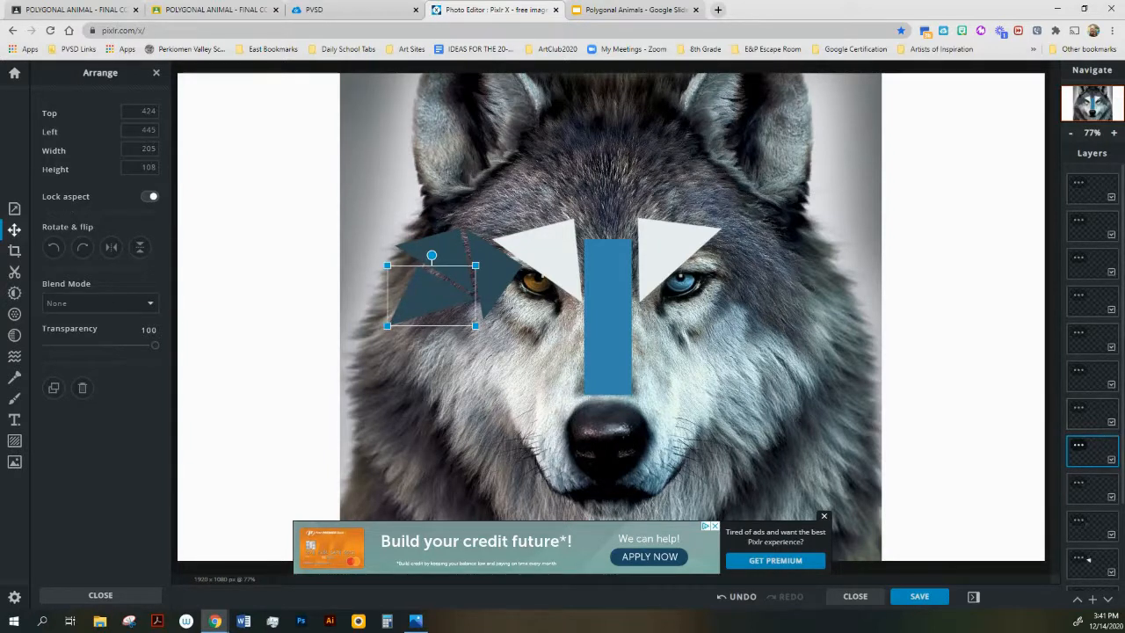
pyautogui.click(1111, 499)
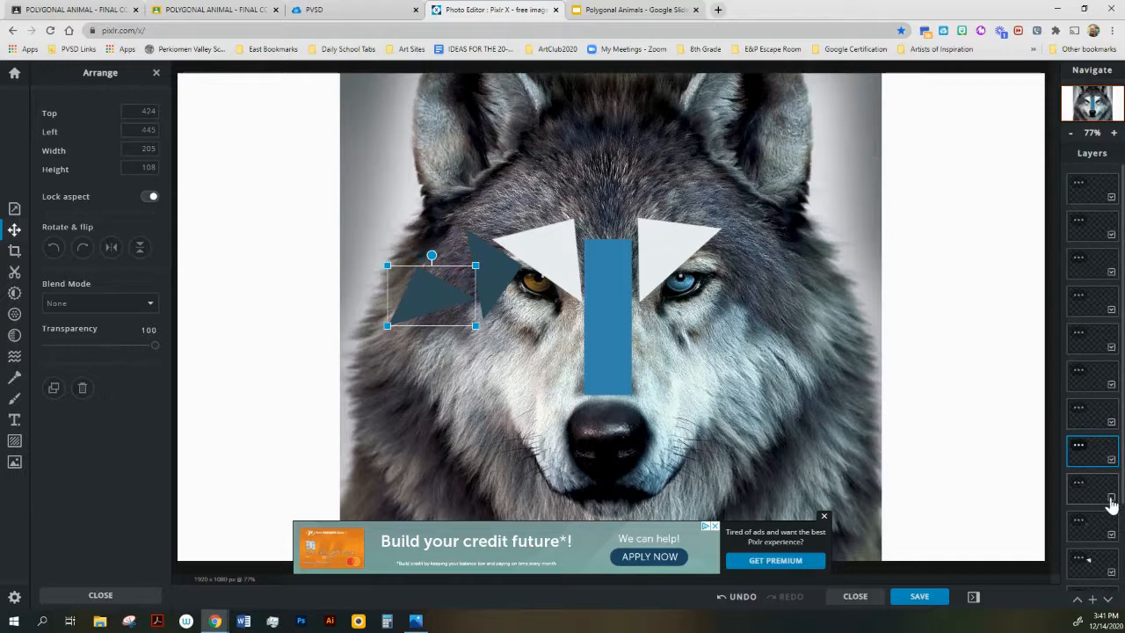
pyautogui.click(1111, 499)
pyautogui.click(1111, 536)
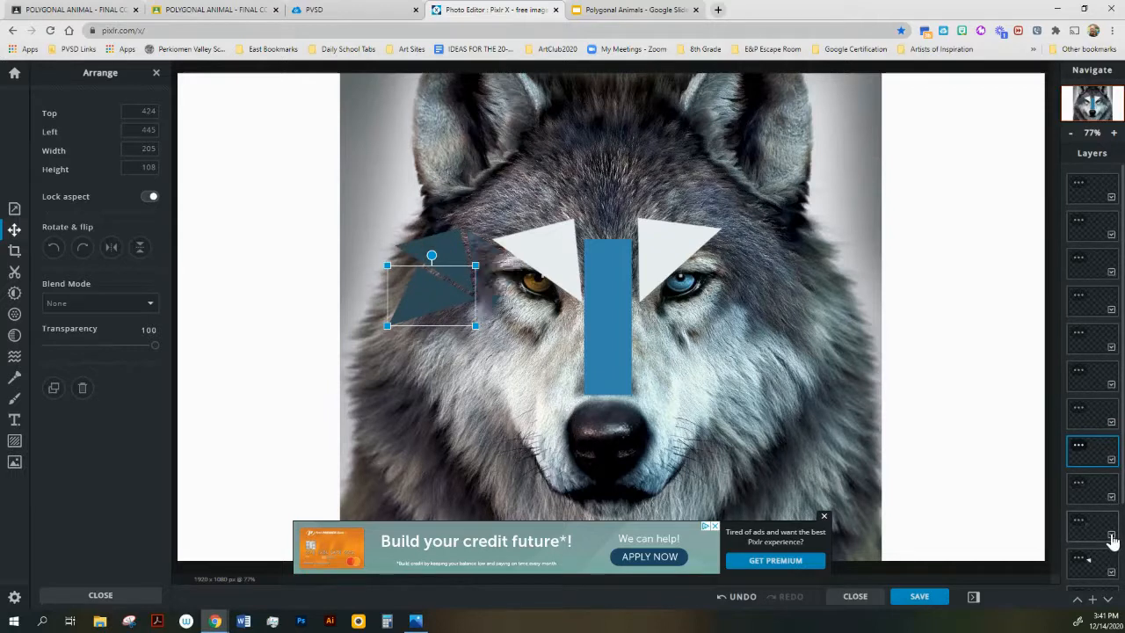
pyautogui.click(1111, 536)
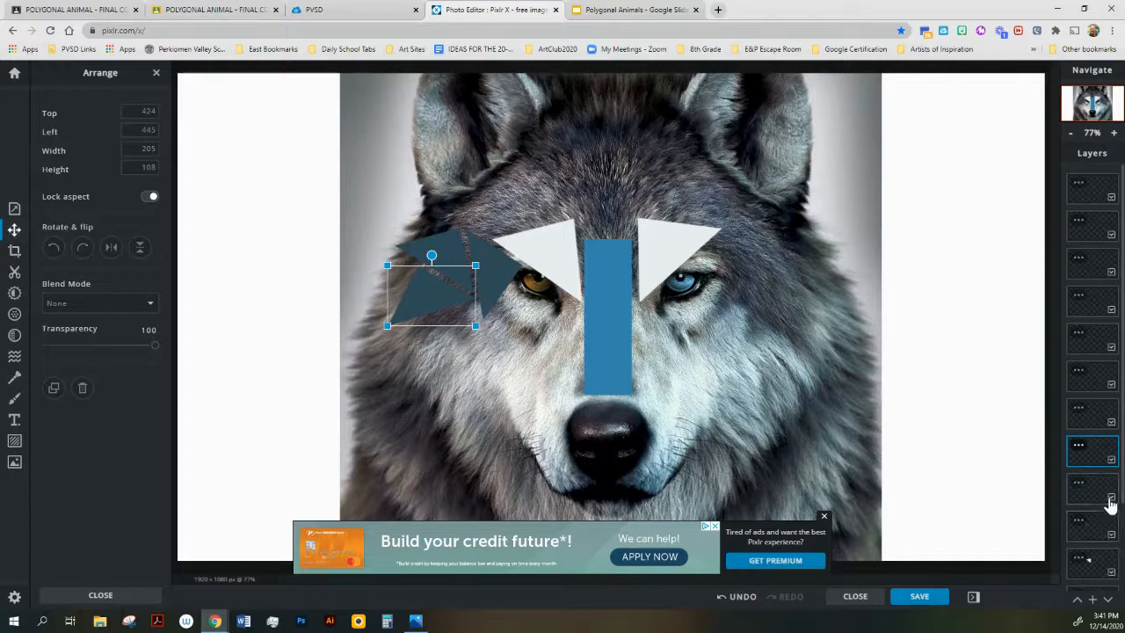
pyautogui.click(1111, 498)
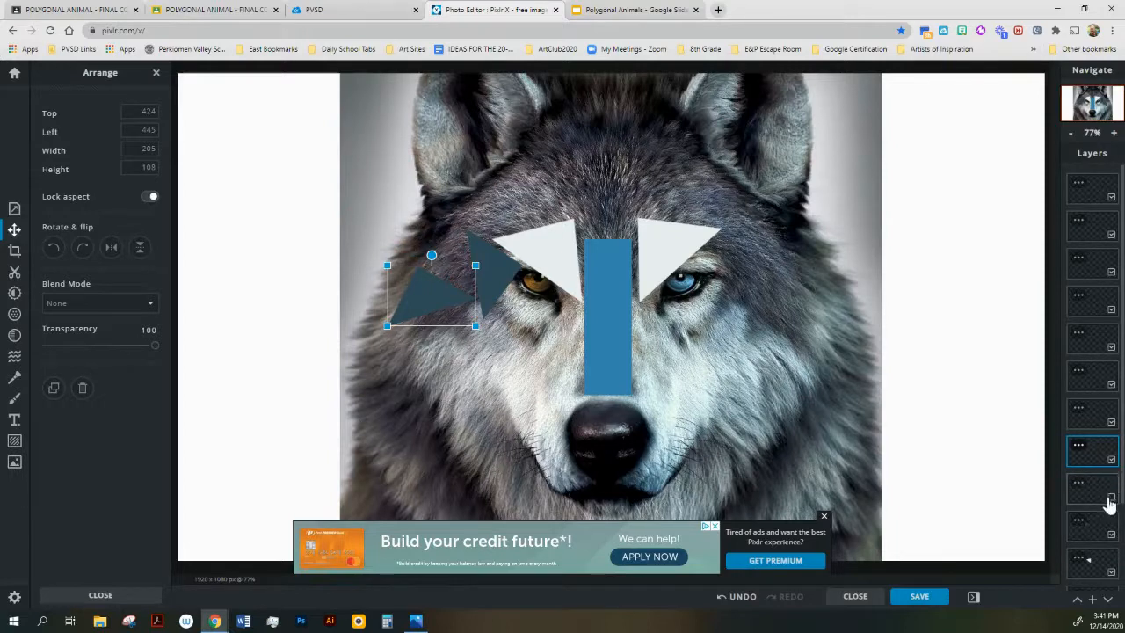
pyautogui.click(1110, 501)
pyautogui.click(1112, 464)
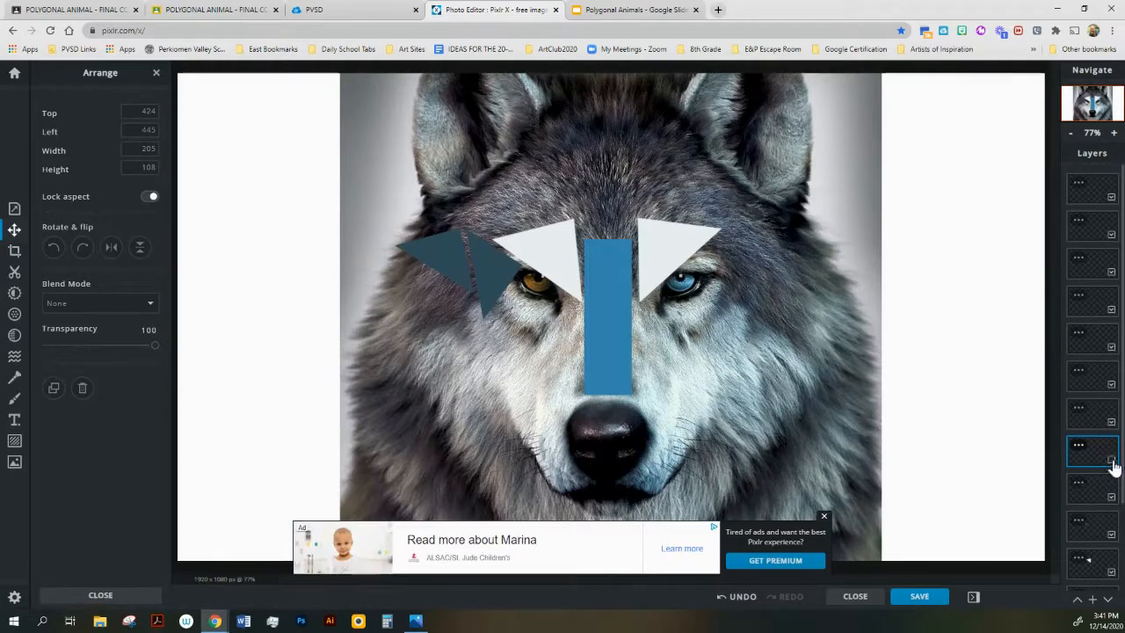
pyautogui.click(1114, 468)
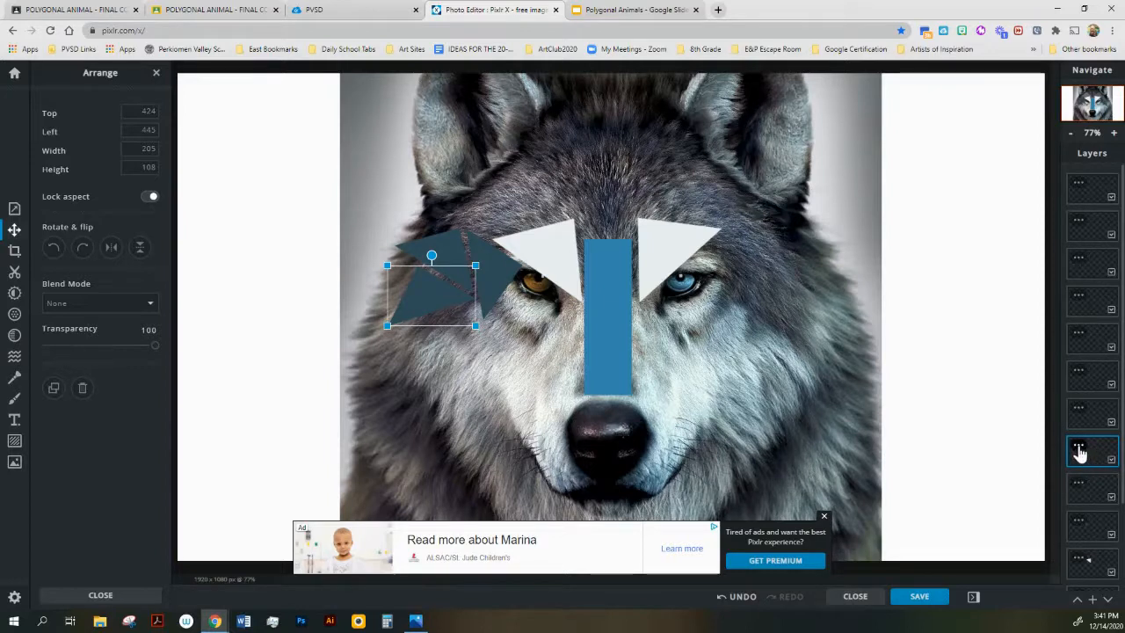
# - Merge the three dark triangle layers beside the amber eye into one, toggling the merged layer's visibility after each merge
pyautogui.click(1080, 450)
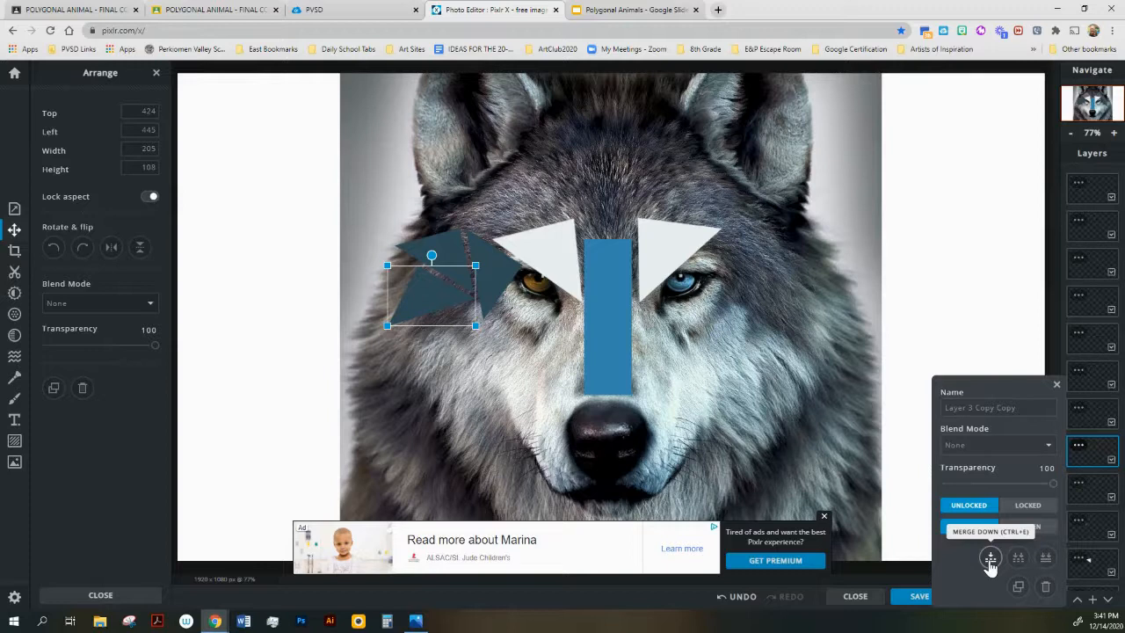
pyautogui.click(990, 560)
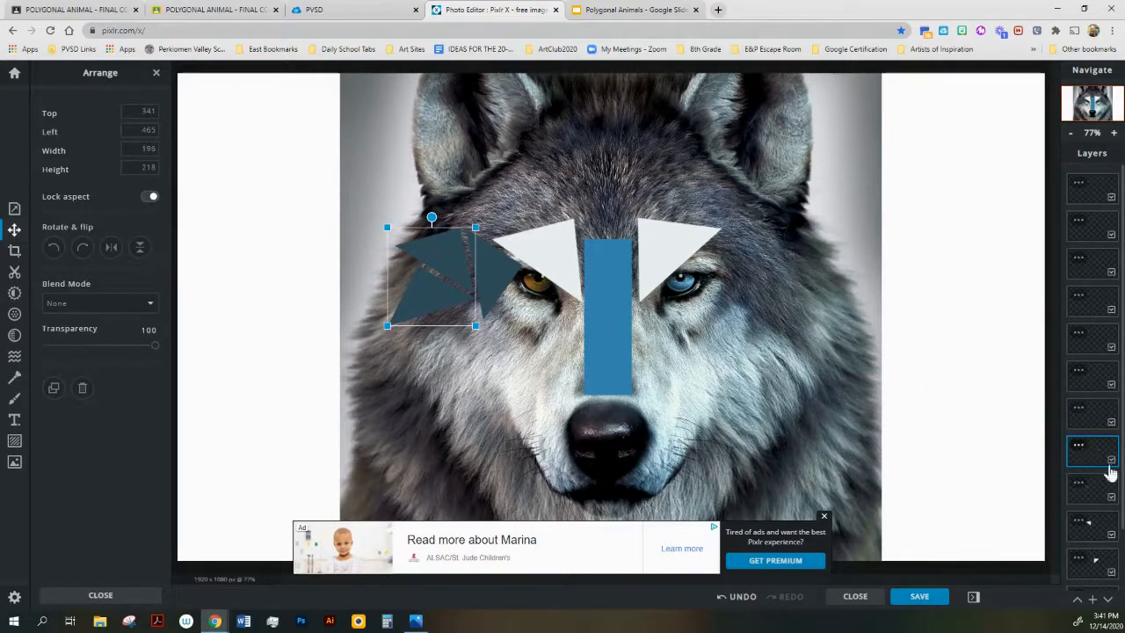
pyautogui.click(1111, 464)
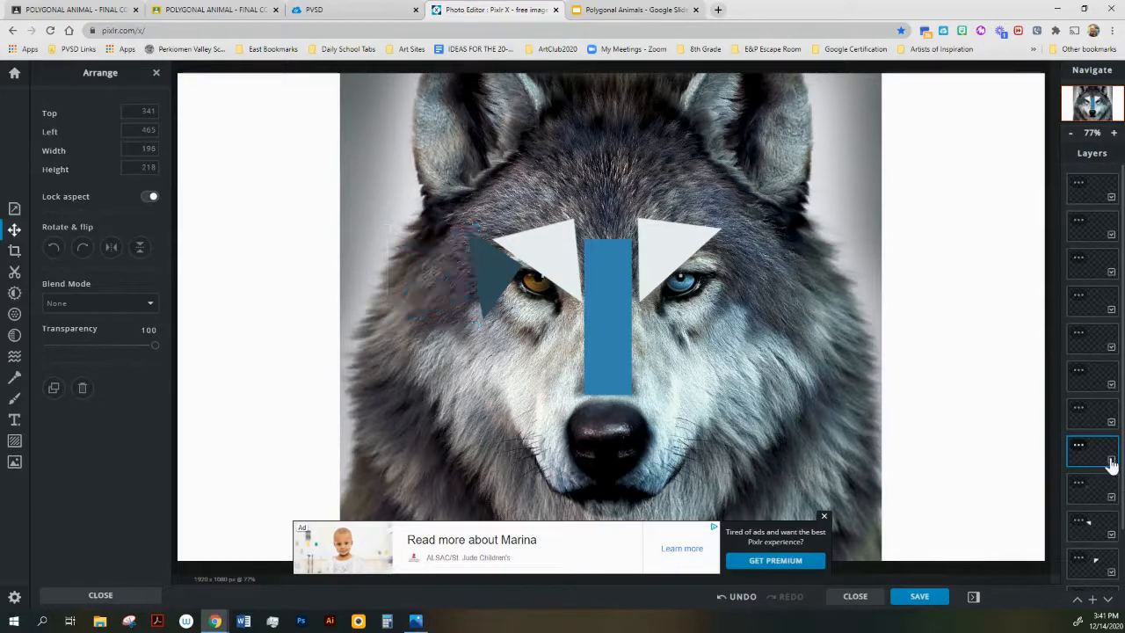
pyautogui.click(1111, 464)
pyautogui.click(1111, 463)
pyautogui.click(1080, 450)
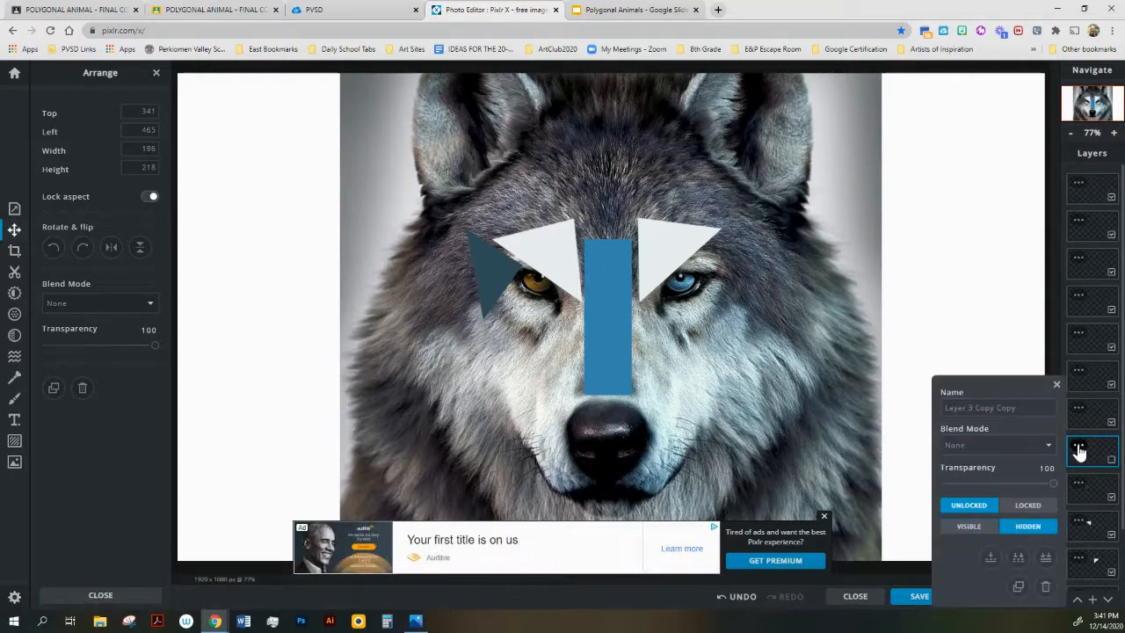
pyautogui.click(991, 559)
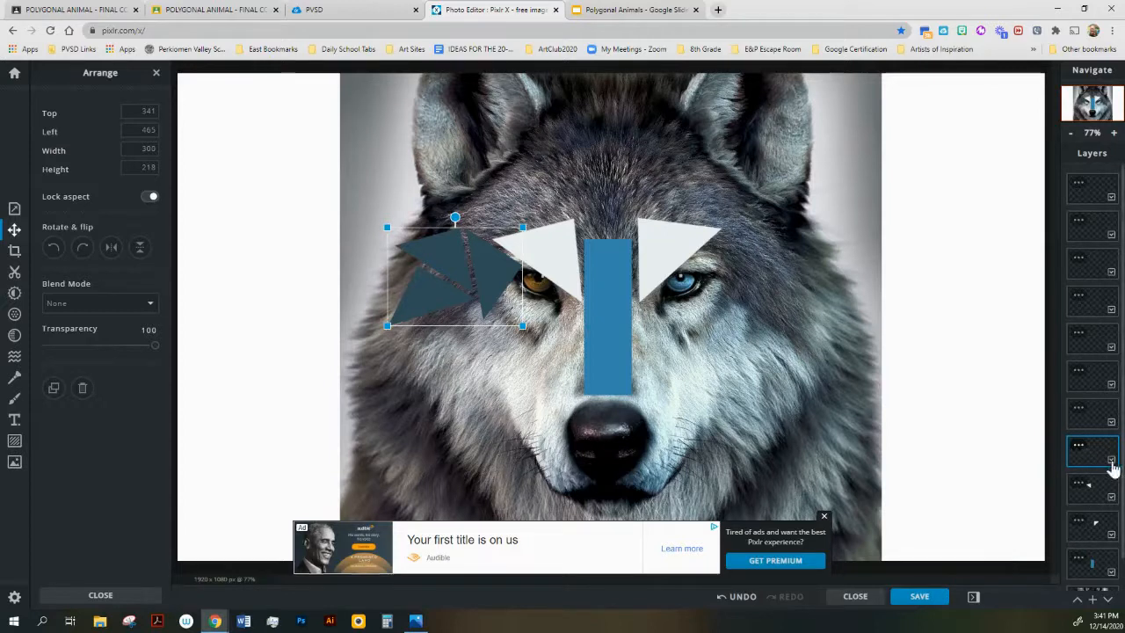
pyautogui.click(1111, 461)
pyautogui.click(1111, 464)
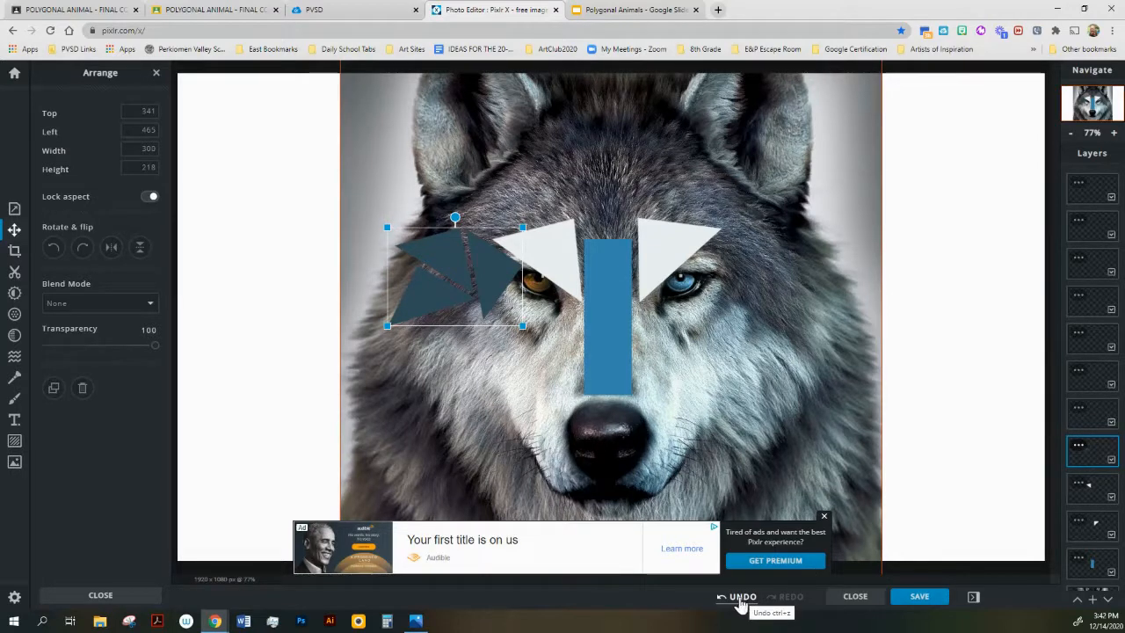
# - Undo the visibility changes and both merges of the dark triangle layers
pyautogui.click(741, 598)
pyautogui.click(741, 597)
pyautogui.click(741, 598)
pyautogui.click(741, 597)
pyautogui.click(741, 598)
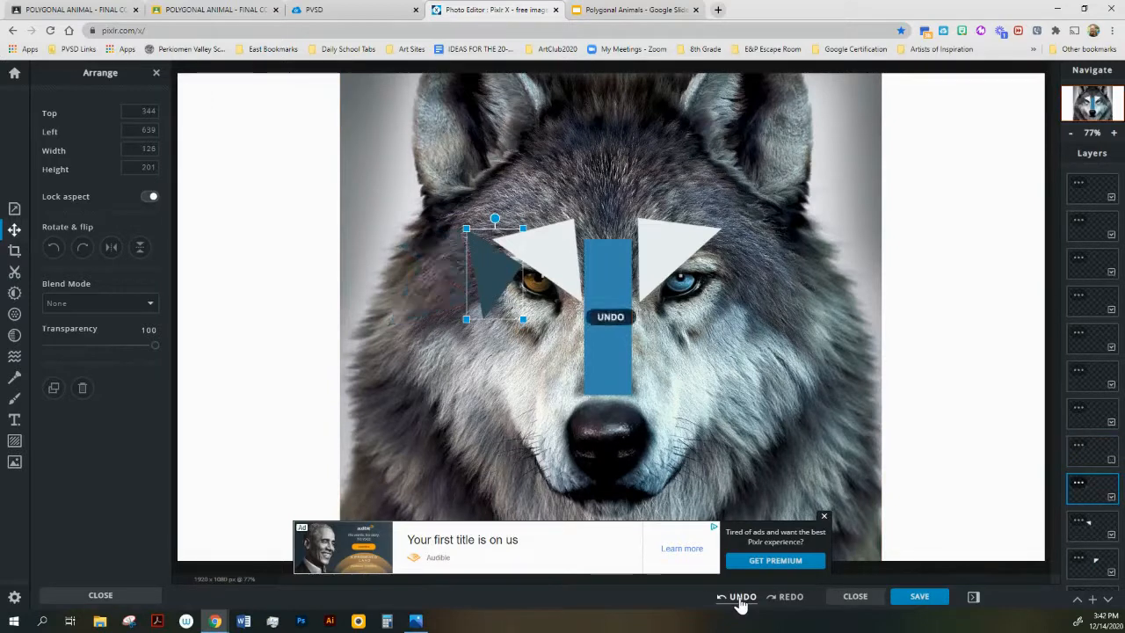
pyautogui.click(741, 598)
pyautogui.click(741, 597)
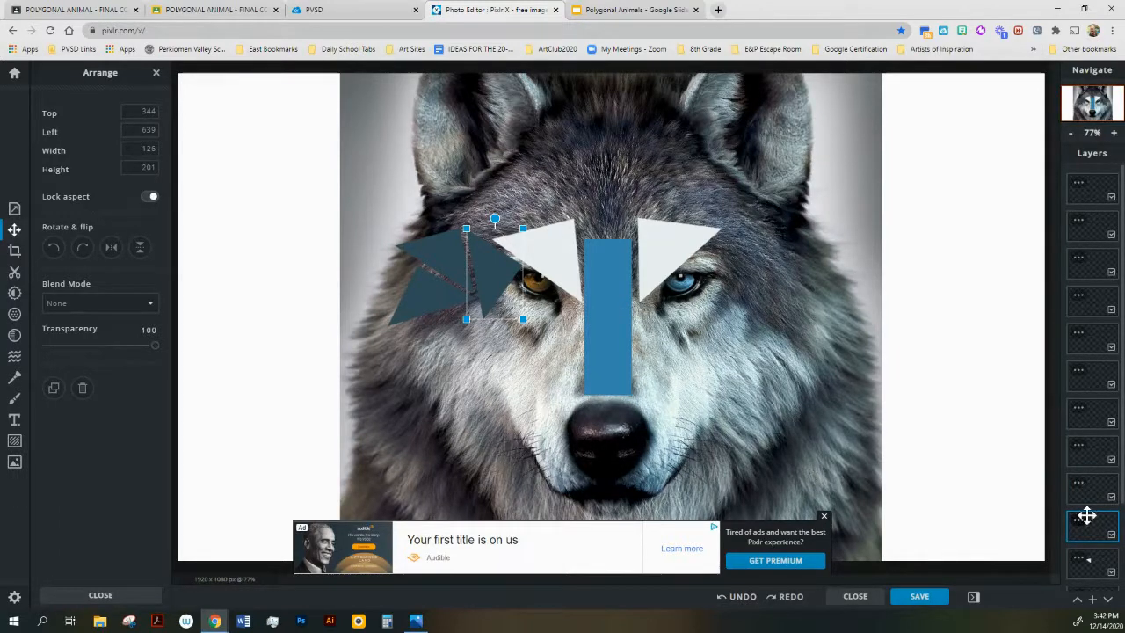
# - Merge the lower outer dark triangle's layer down twice to combine all three dark triangles in one layer
pyautogui.click(1094, 456)
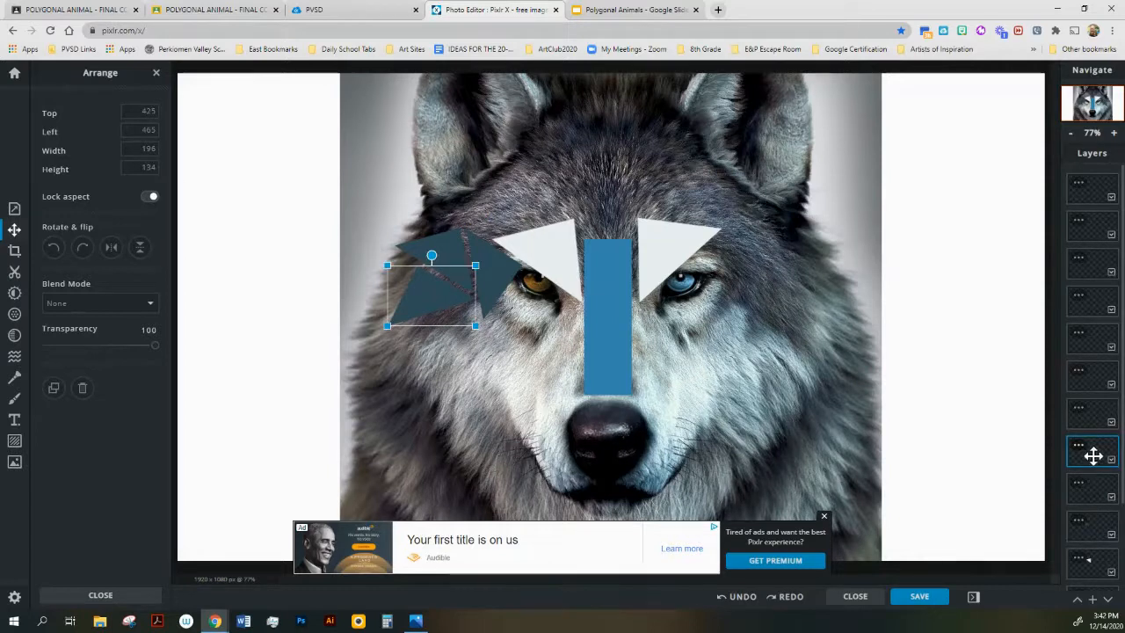
pyautogui.click(1079, 447)
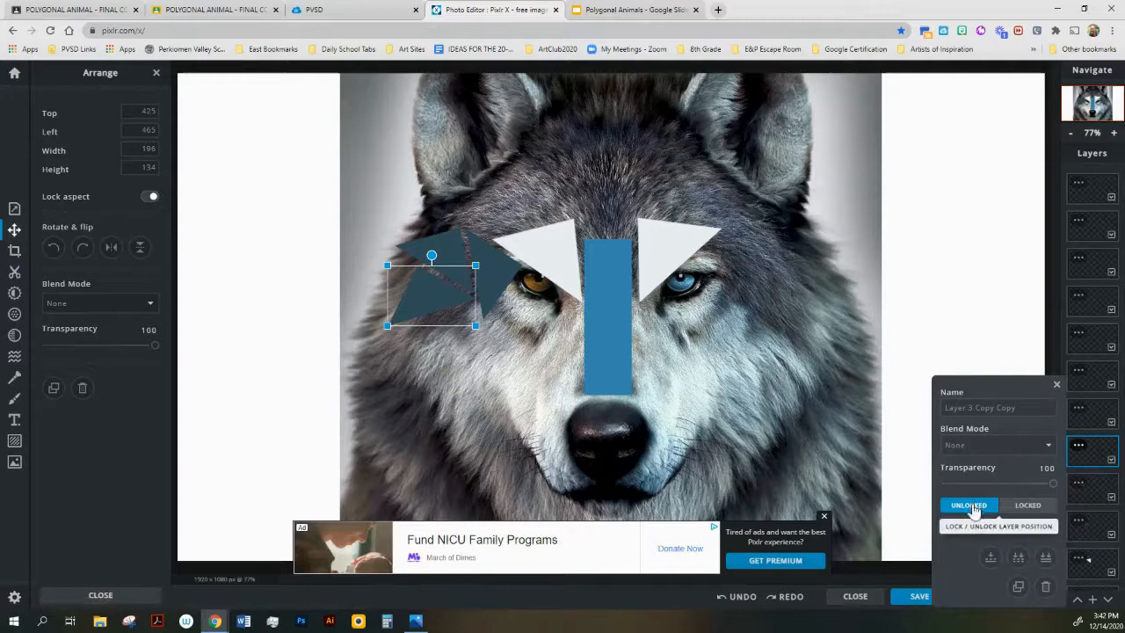
pyautogui.click(991, 557)
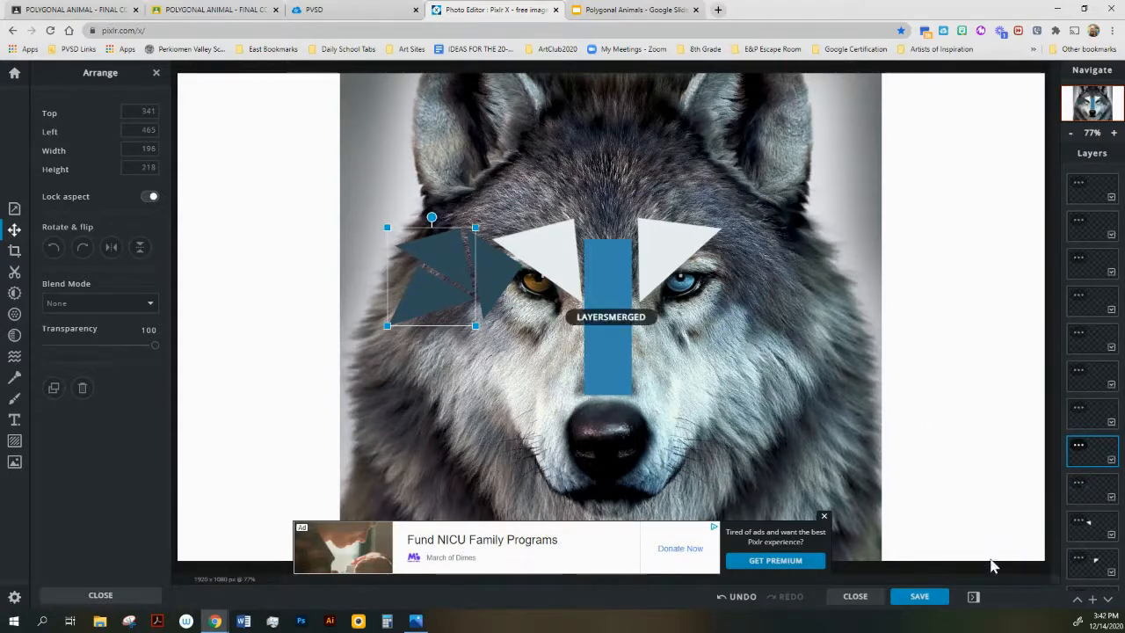
pyautogui.click(1079, 448)
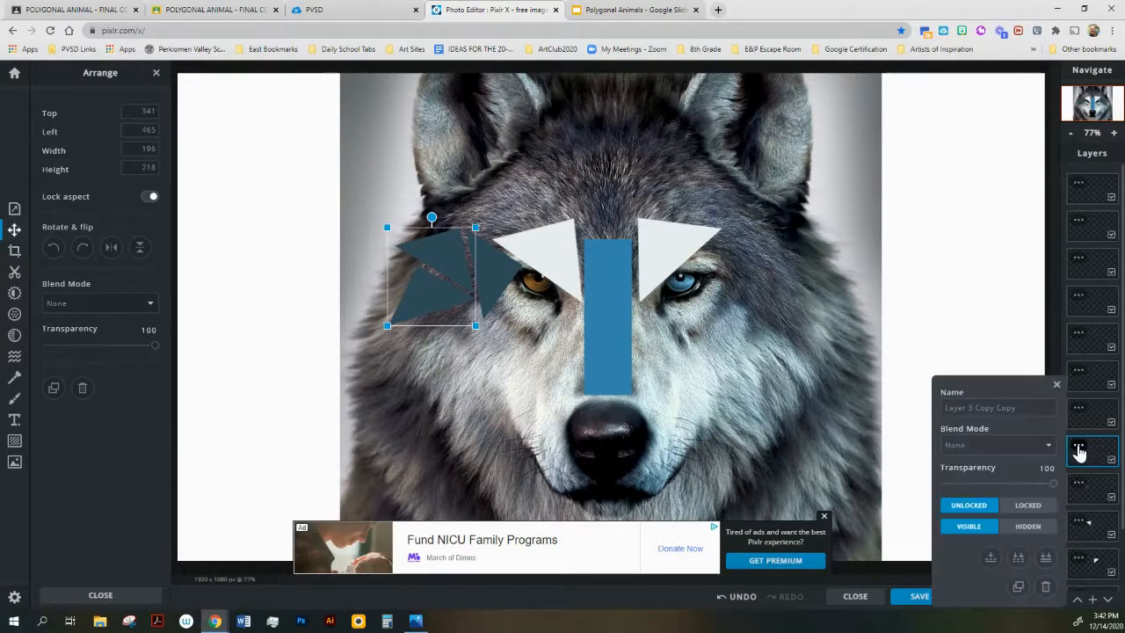
pyautogui.click(990, 559)
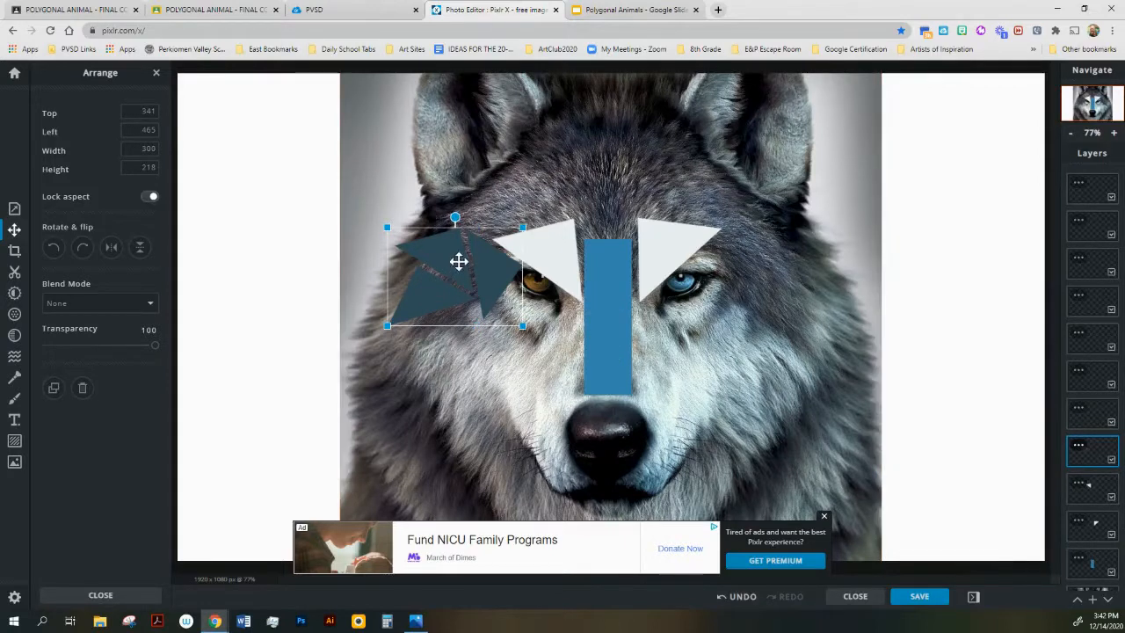
# - Duplicate the merged dark triangles, move the copy beside the blue eye, and rotate it to fit the eye's outer corner
pyautogui.rightClick(457, 262)
pyautogui.click(483, 307)
pyautogui.moveTo(454, 262); pyautogui.dragTo(750, 271)
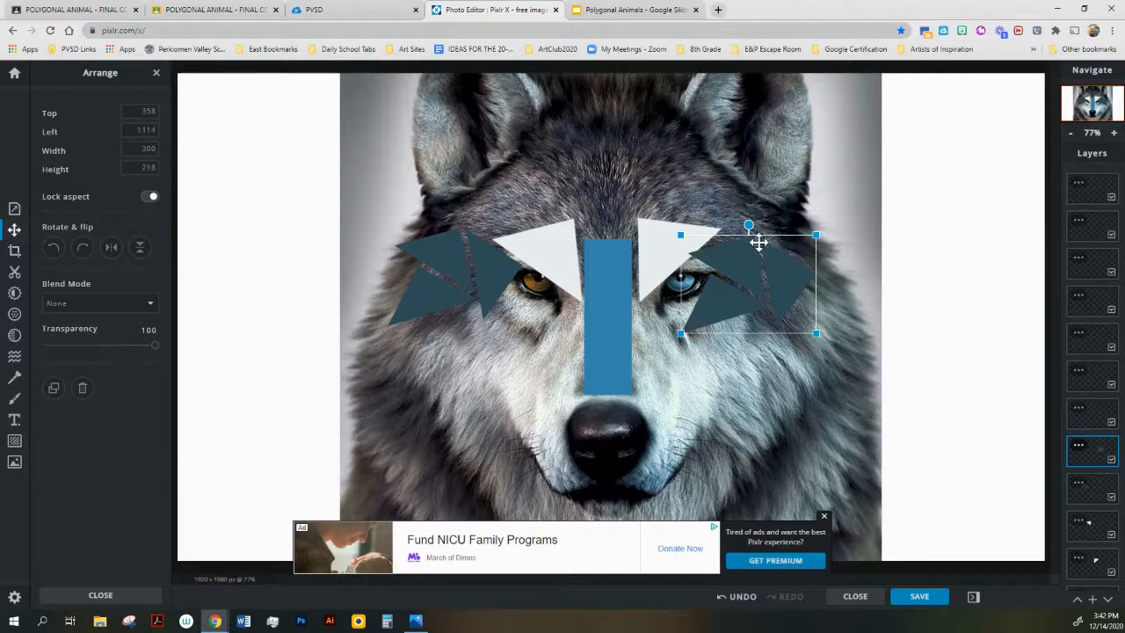
pyautogui.moveTo(748, 225); pyautogui.dragTo(730, 269)
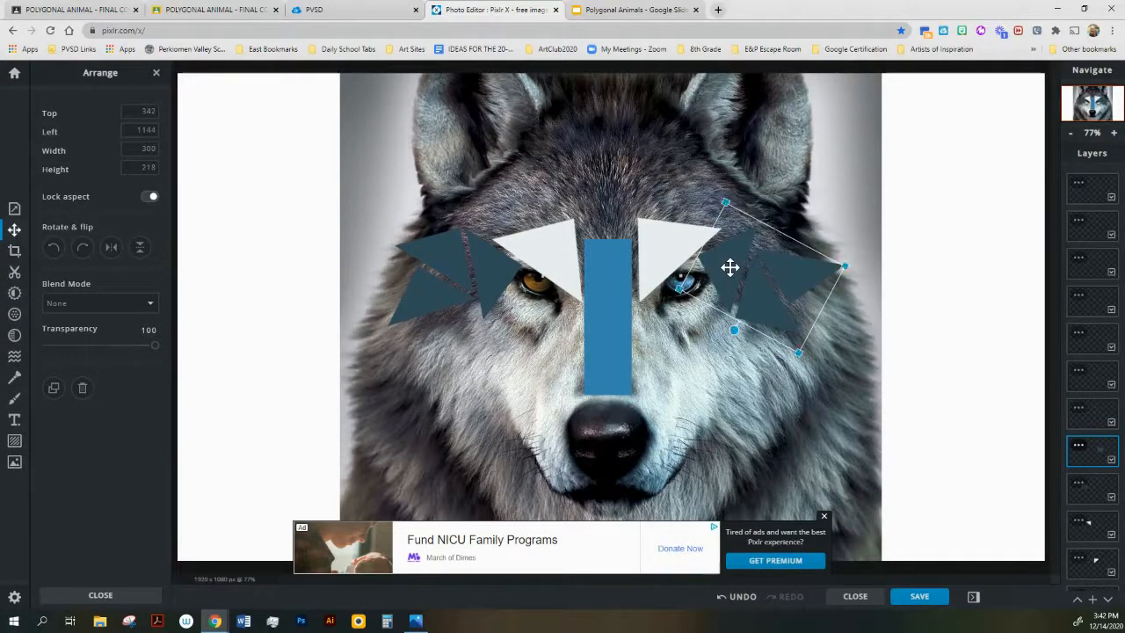
pyautogui.moveTo(735, 328); pyautogui.dragTo(744, 322)
pyautogui.moveTo(731, 281); pyautogui.dragTo(729, 277)
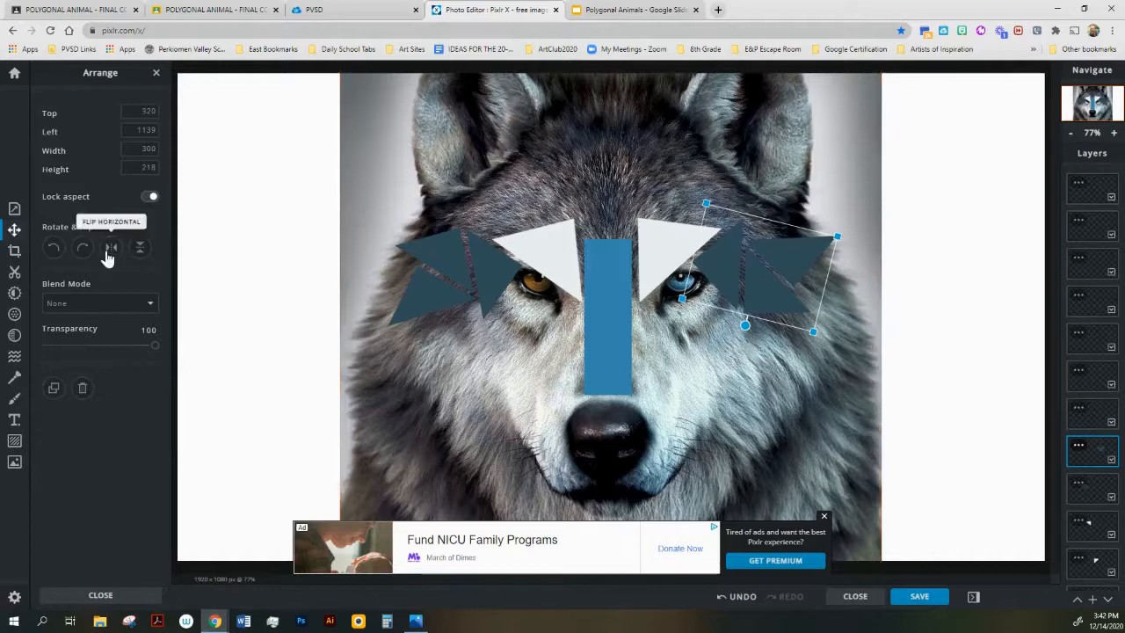
pyautogui.click(509, 334)
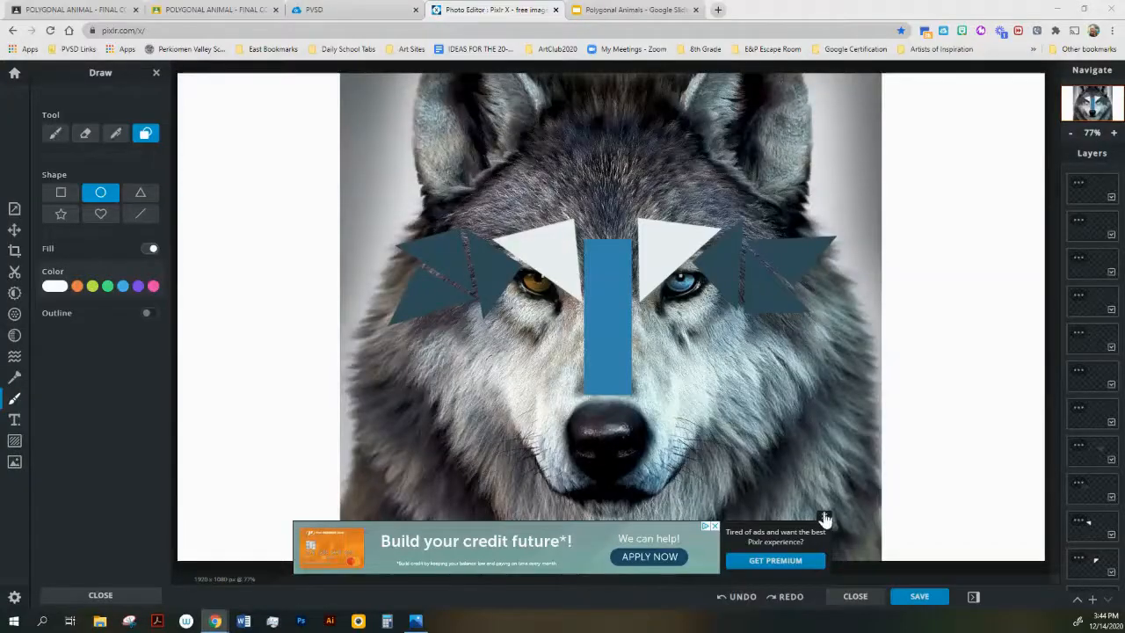
# - Draw a filled near-black (#0D0C0C) ellipse about 91 × 70 px on an empty layer and position it over the blue eye
pyautogui.click(823, 521)
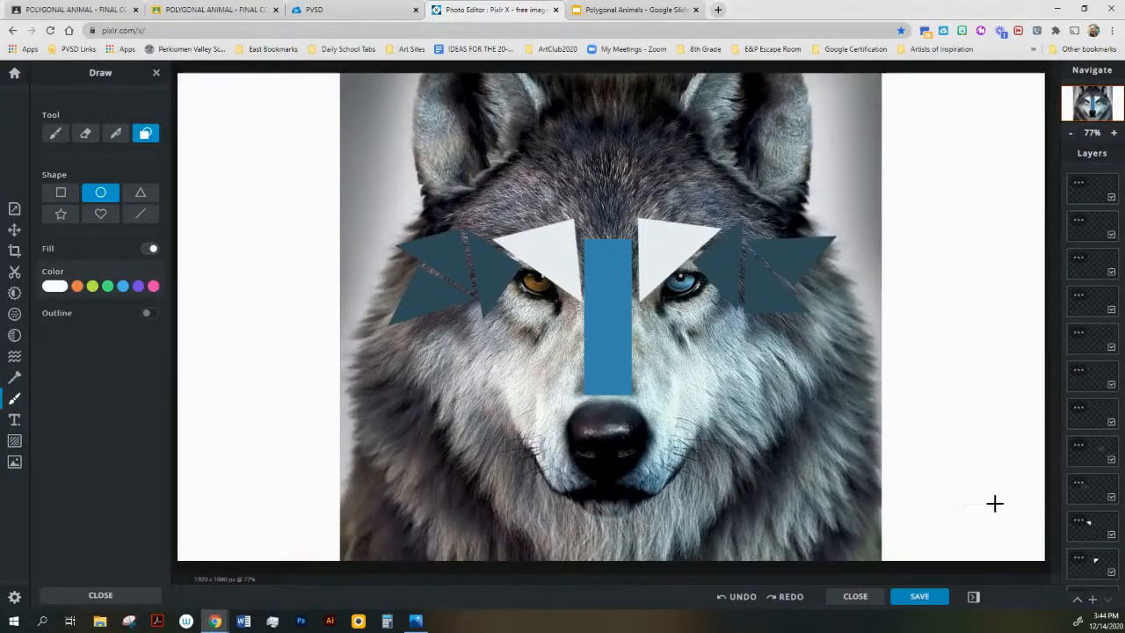
pyautogui.click(1082, 414)
pyautogui.click(55, 289)
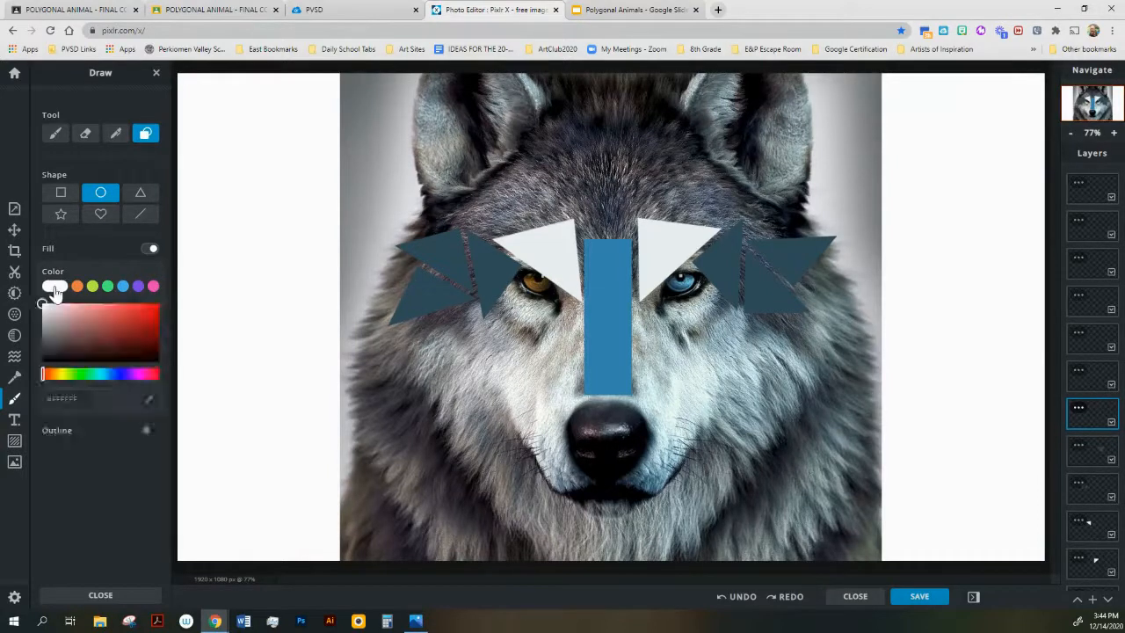
pyautogui.click(44, 359)
pyautogui.moveTo(667, 269); pyautogui.dragTo(708, 301)
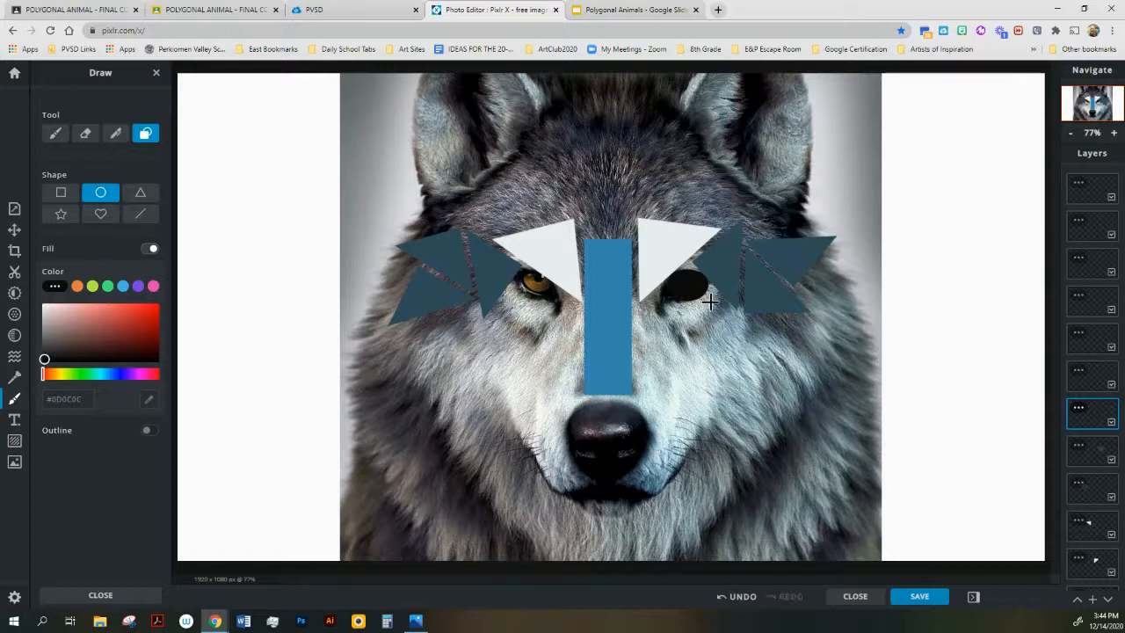
pyautogui.click(14, 230)
pyautogui.moveTo(698, 286); pyautogui.dragTo(688, 285)
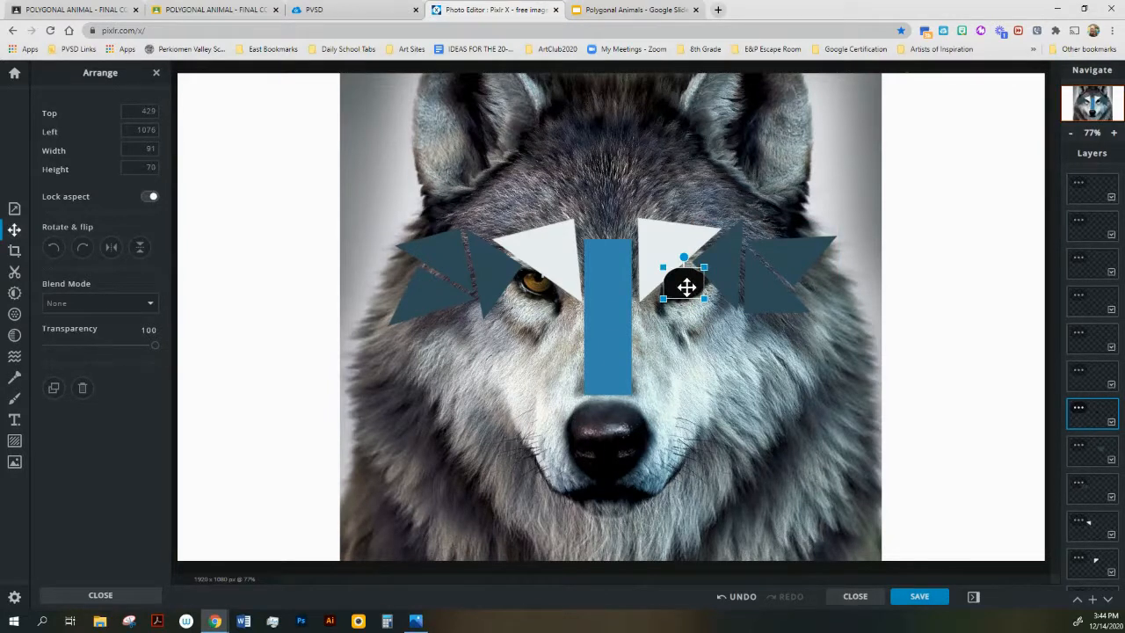
# - Duplicate the black ellipse and place the copy over the amber eye
pyautogui.rightClick(687, 287)
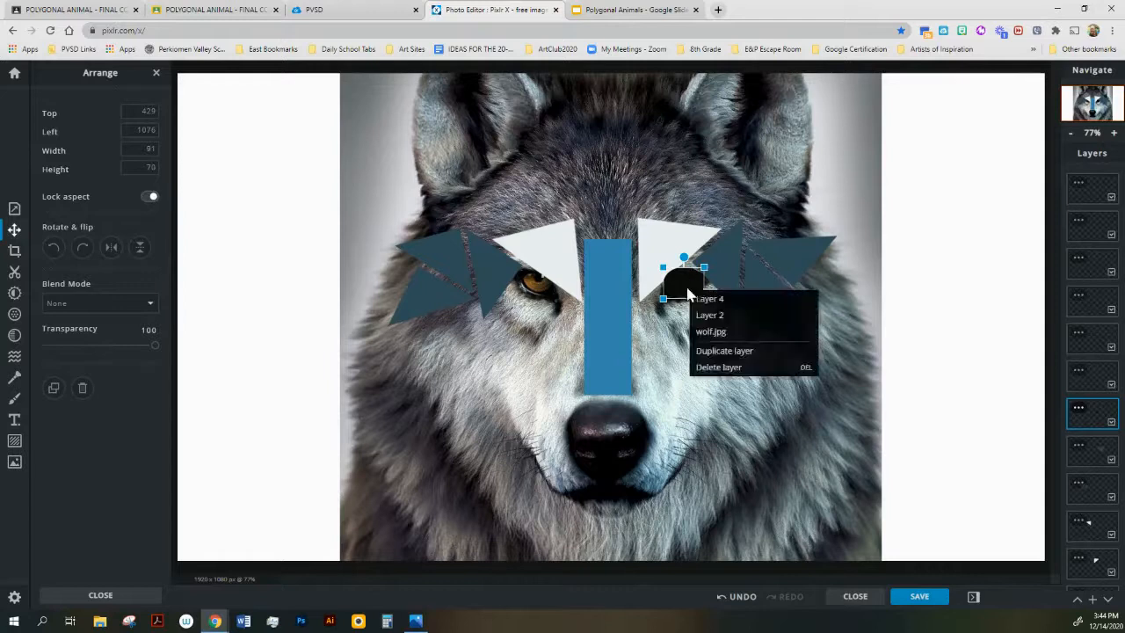
pyautogui.click(711, 349)
pyautogui.moveTo(687, 286); pyautogui.dragTo(536, 286)
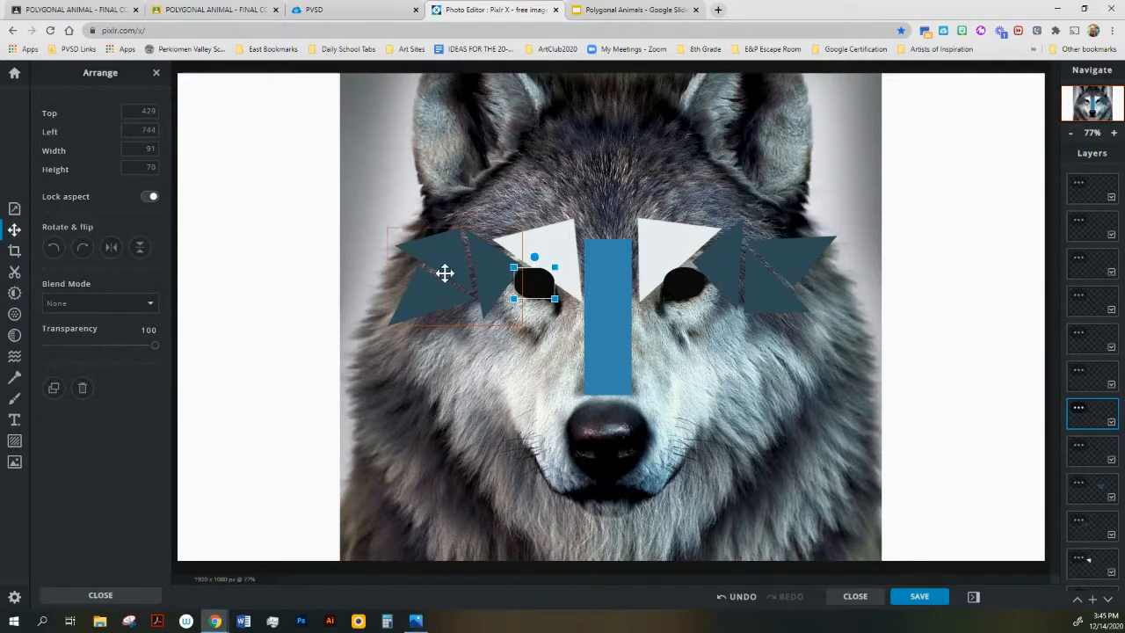
# - Select the empty layer above the black ellipse copy and set the ellipse copy's layer transparency to 46
pyautogui.click(1091, 378)
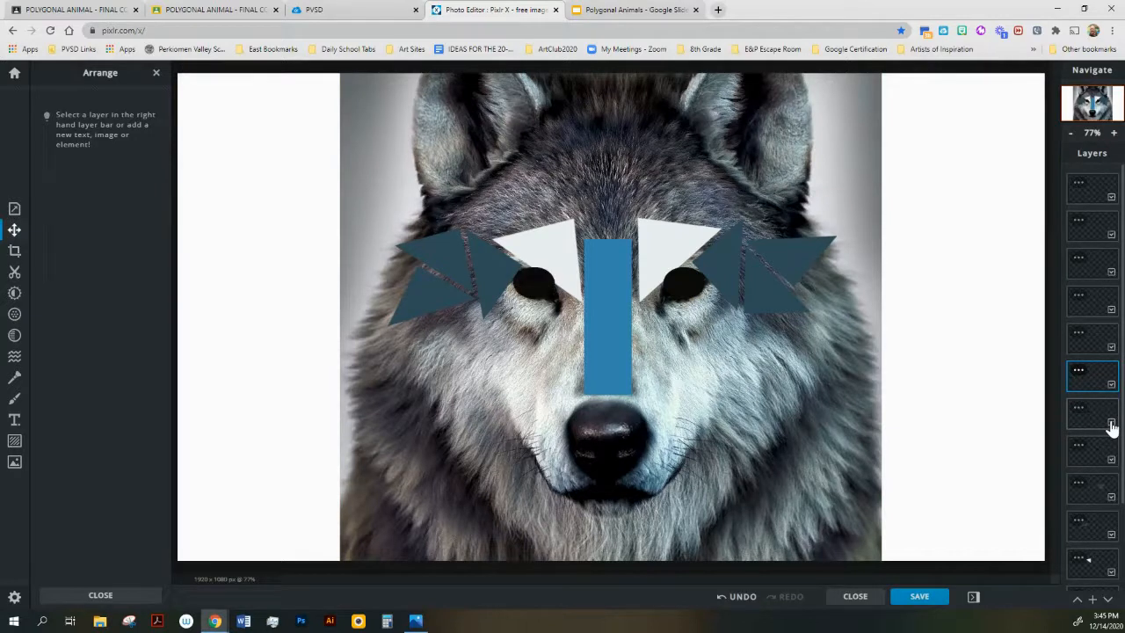
pyautogui.click(1076, 408)
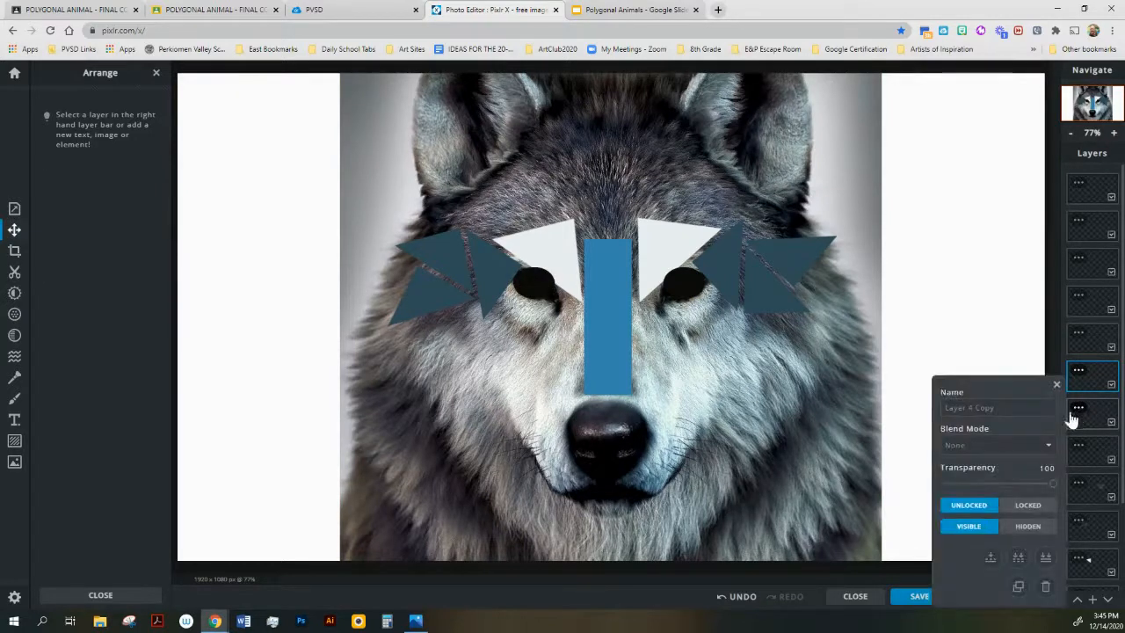
pyautogui.moveTo(1053, 488); pyautogui.dragTo(997, 497)
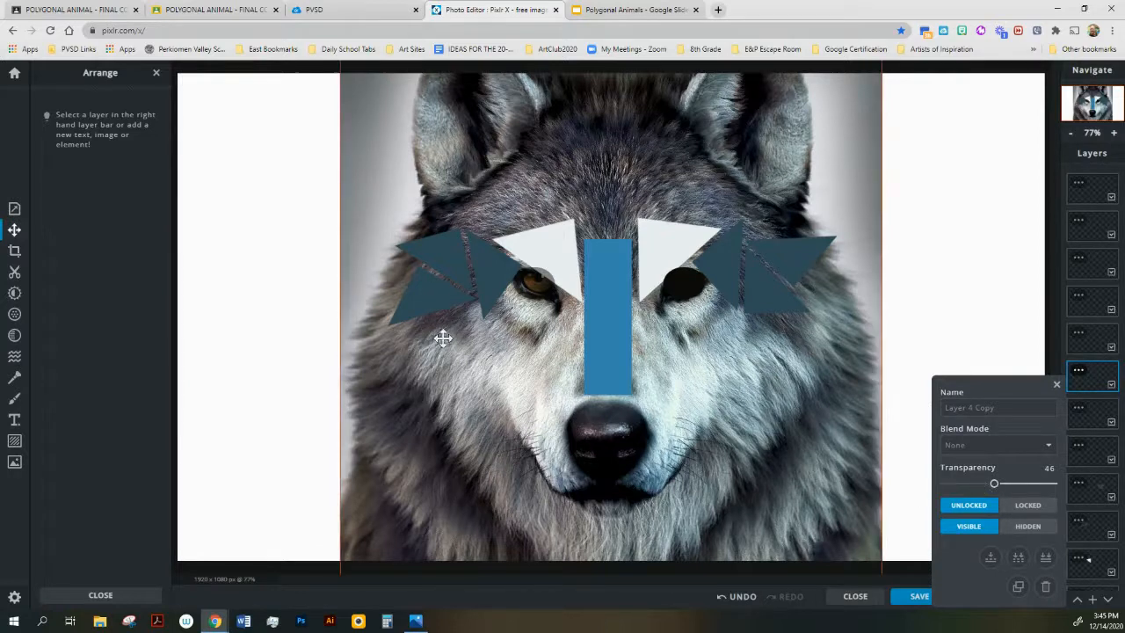
# - Draw a yellow (#DEDA5C) filled circle with a white outline of size 5 over the amber eye's iris
pyautogui.click(15, 402)
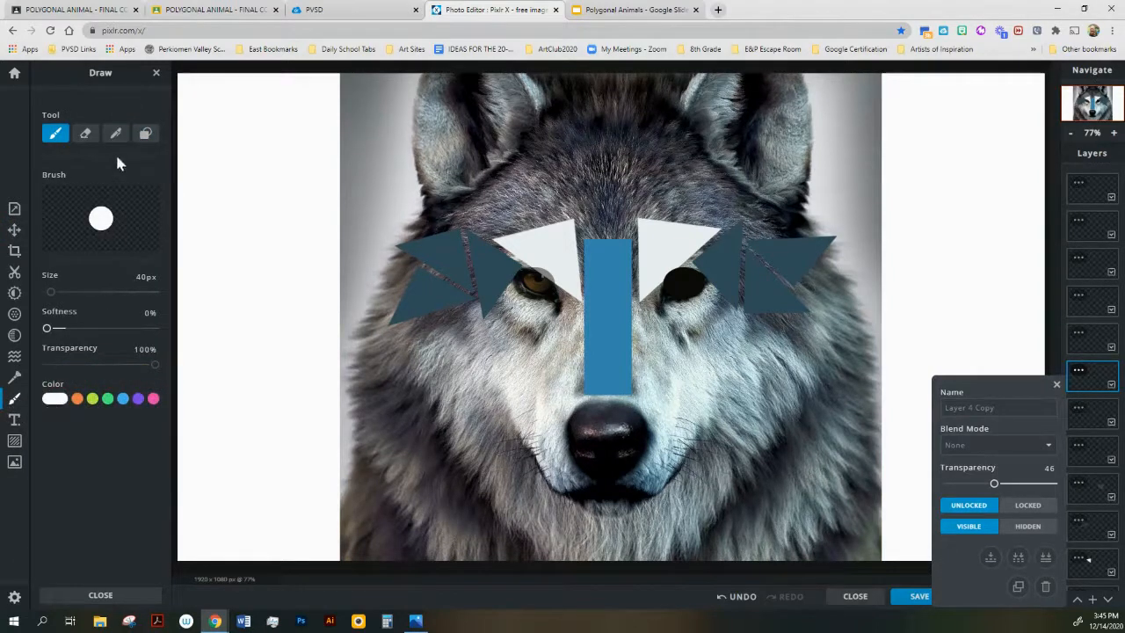
pyautogui.click(145, 133)
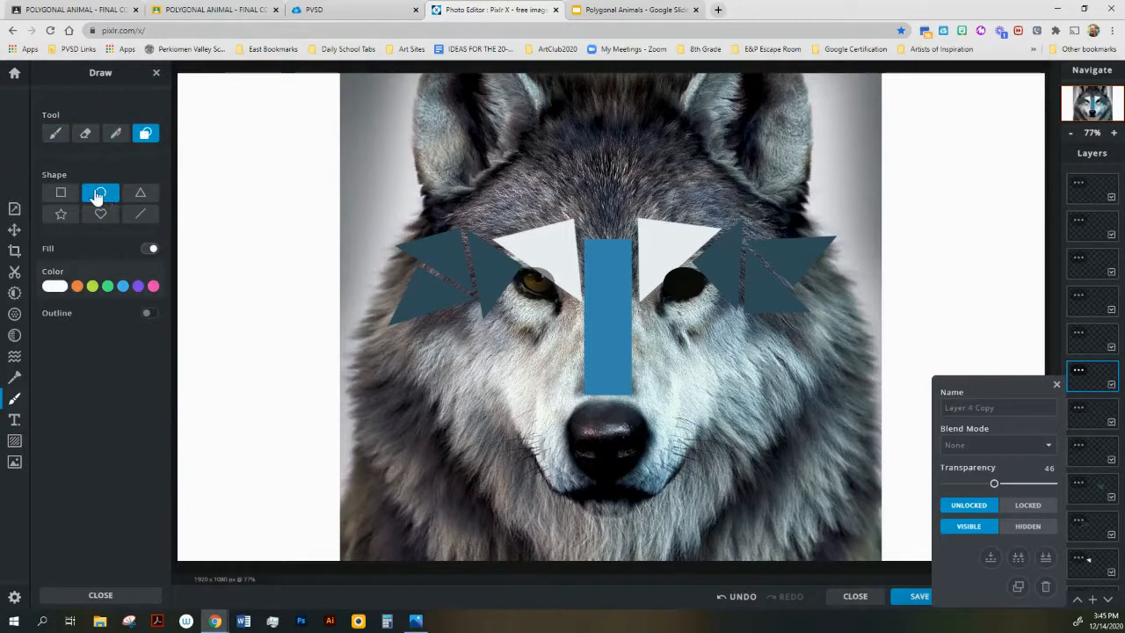
pyautogui.click(54, 287)
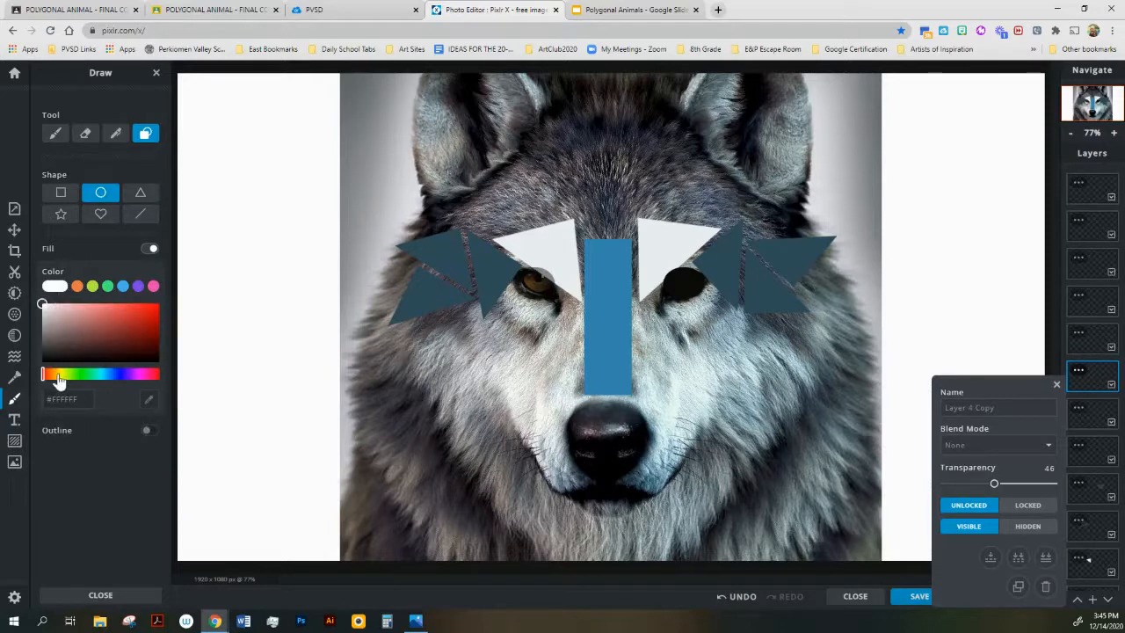
pyautogui.click(61, 376)
pyautogui.click(111, 311)
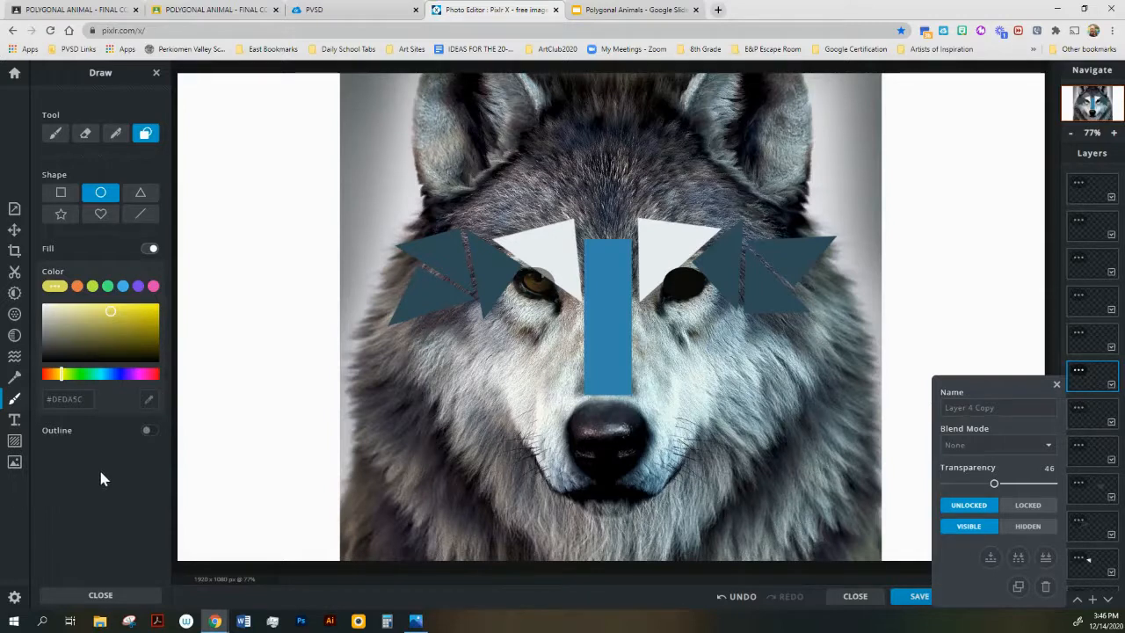
pyautogui.click(149, 433)
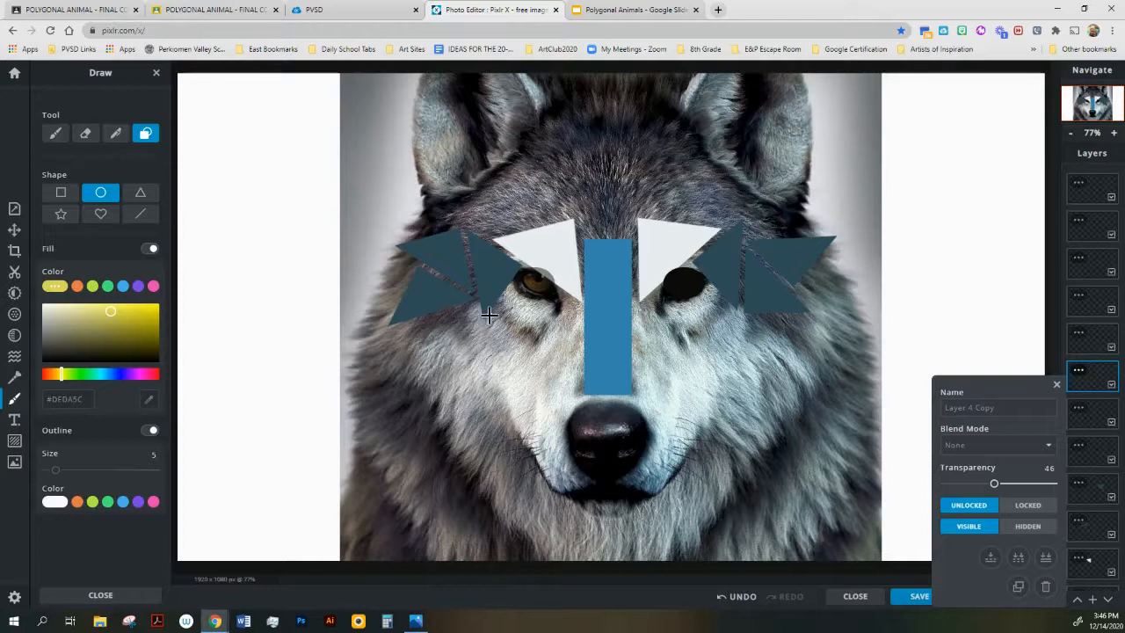
pyautogui.moveTo(524, 273); pyautogui.dragTo(549, 295)
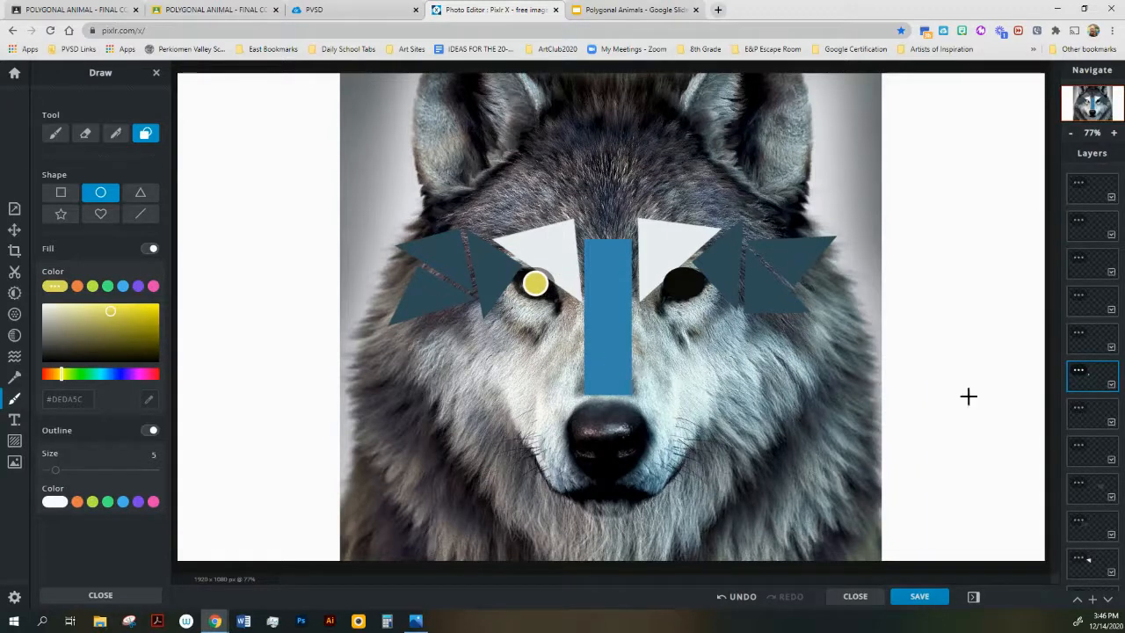
# - Set the transparency of the black ellipse layer on the amber eye to 100
pyautogui.click(1080, 415)
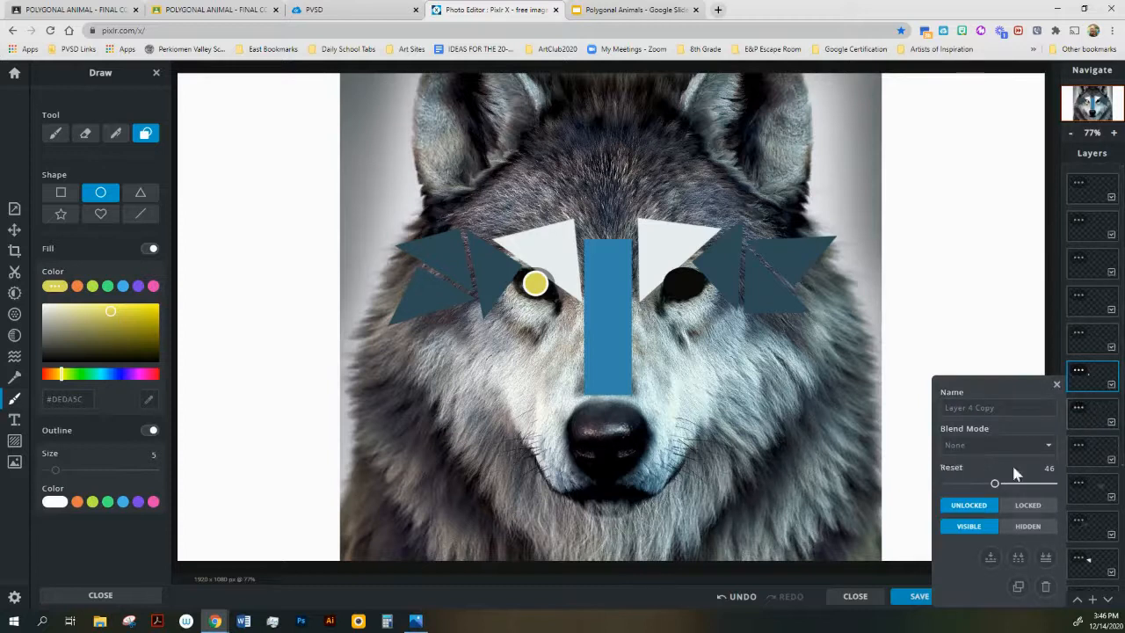
pyautogui.moveTo(995, 488); pyautogui.dragTo(1068, 486)
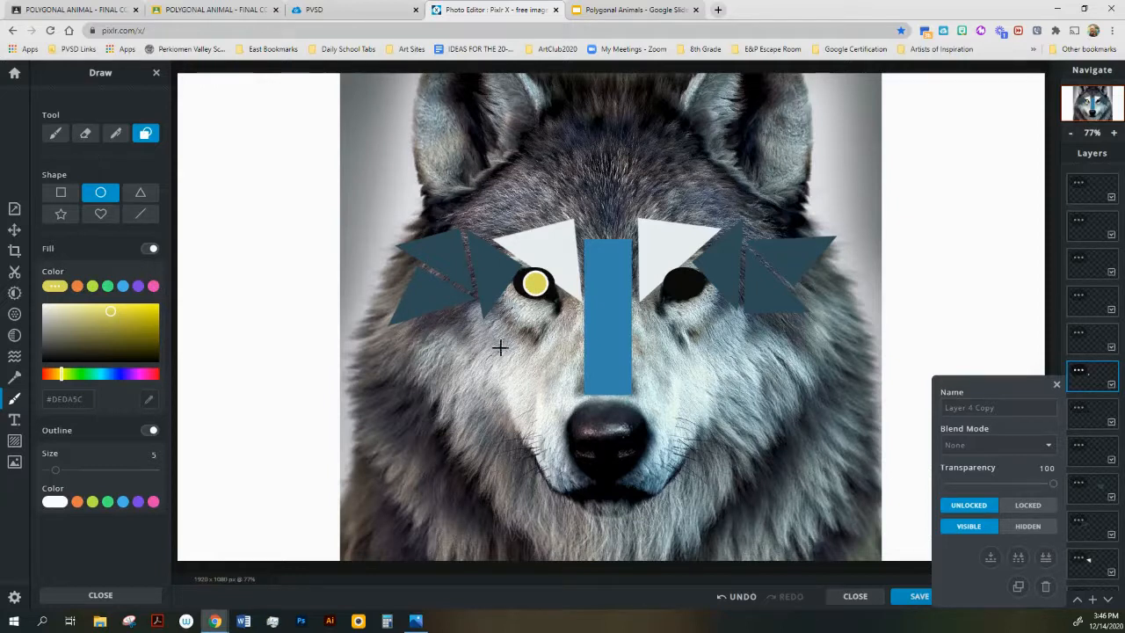
# - On the next empty layer, draw a #3E687D filled triangle with a dark blue outline, about 334 by 318 px, over the left dark triangles
pyautogui.click(122, 503)
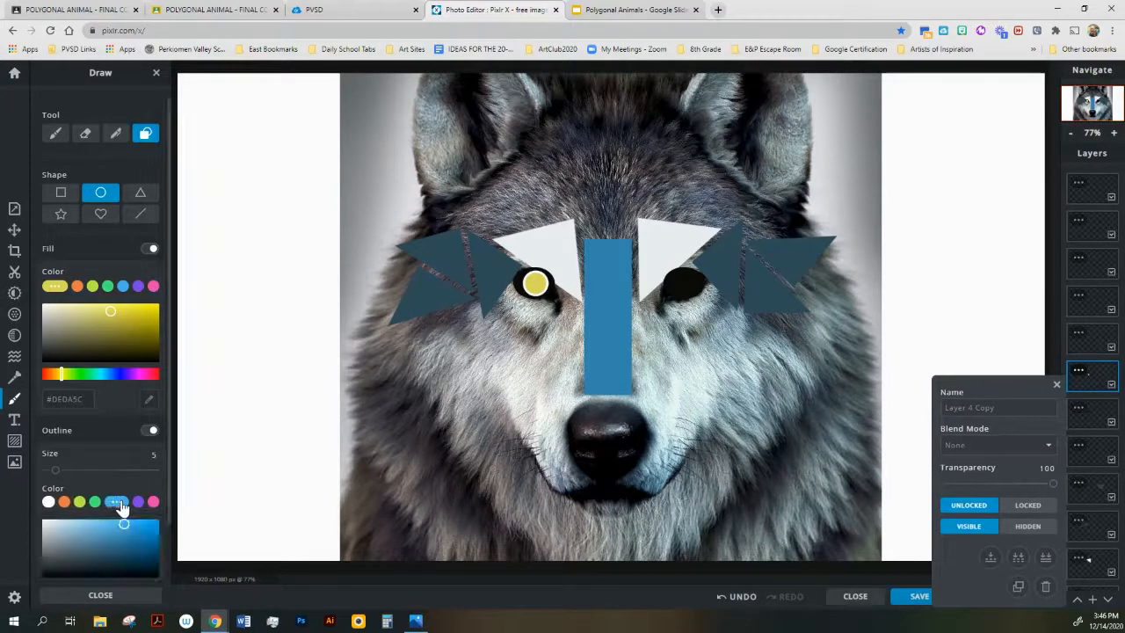
pyautogui.click(1093, 347)
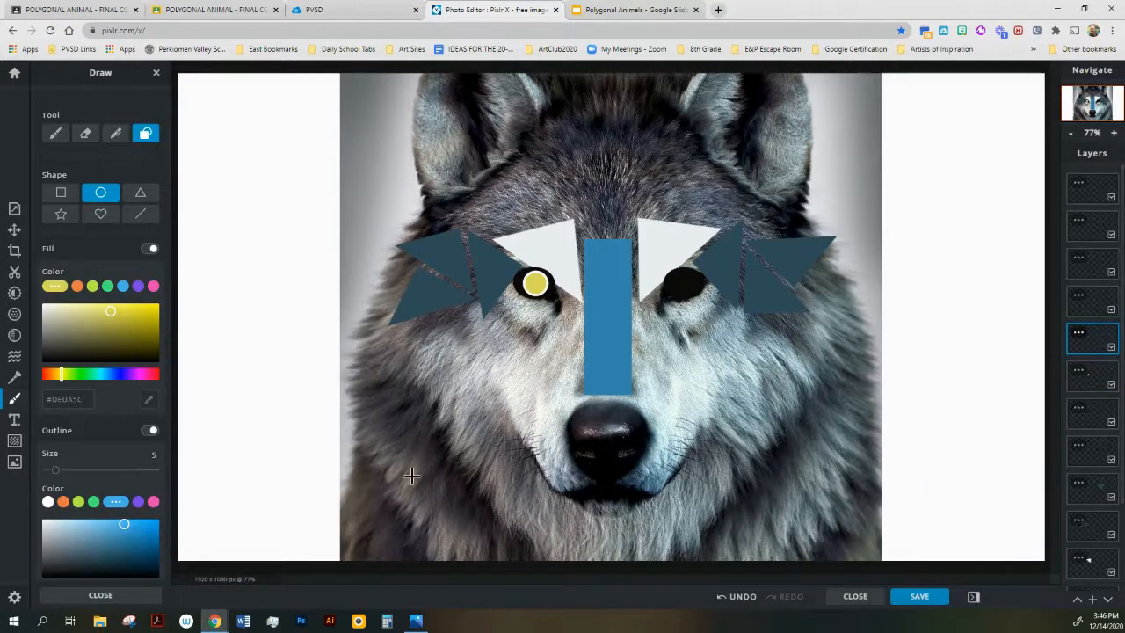
pyautogui.click(116, 507)
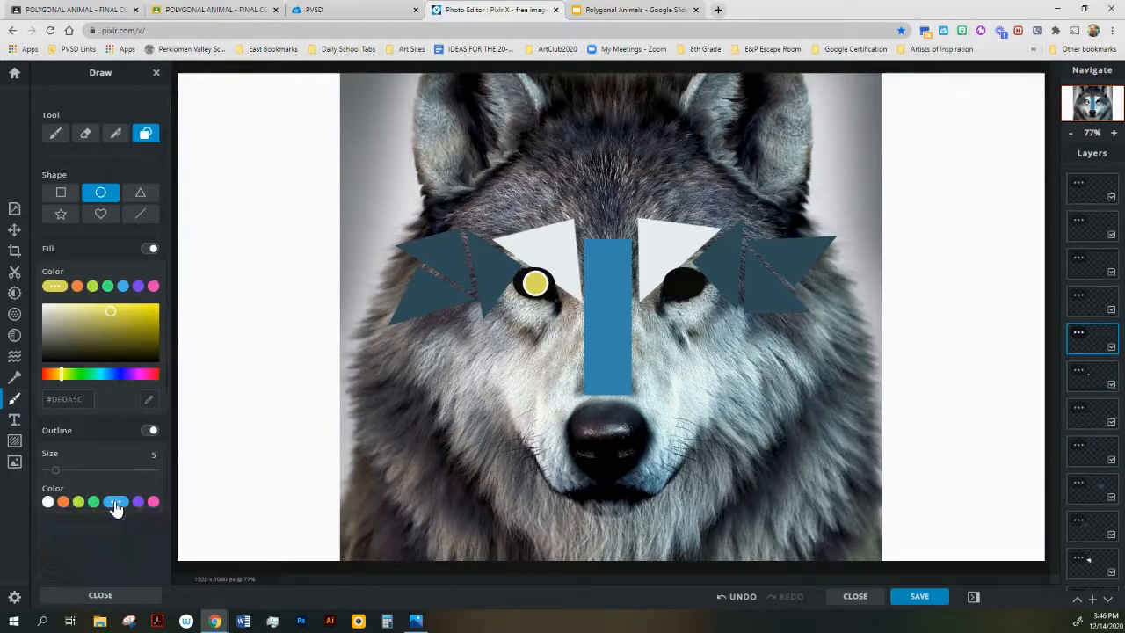
pyautogui.click(116, 507)
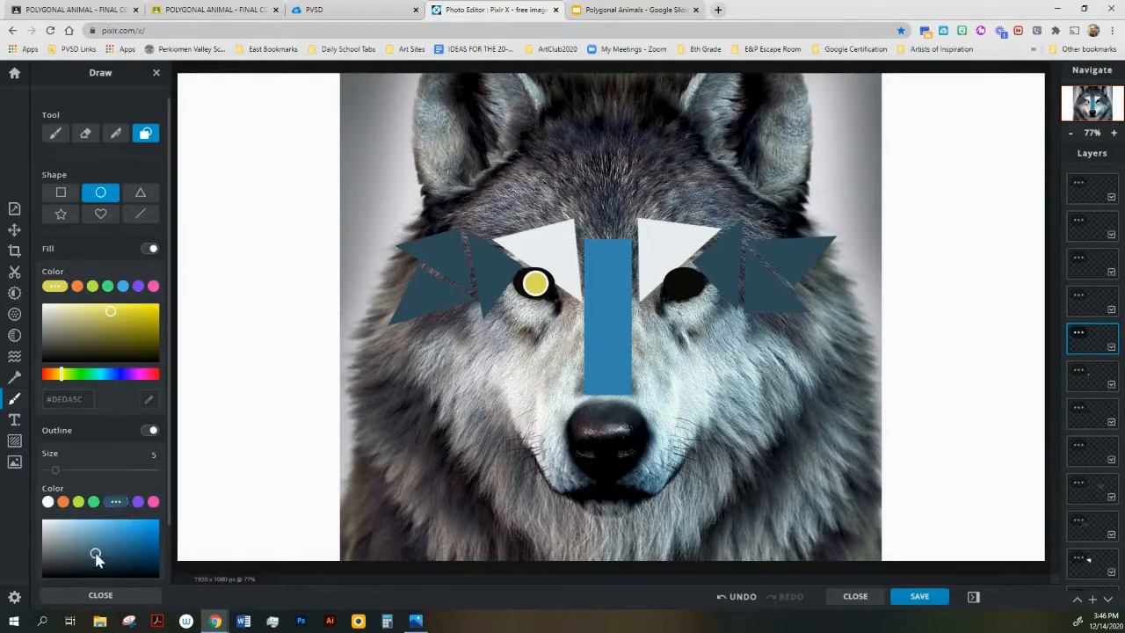
pyautogui.moveTo(96, 553); pyautogui.dragTo(100, 528)
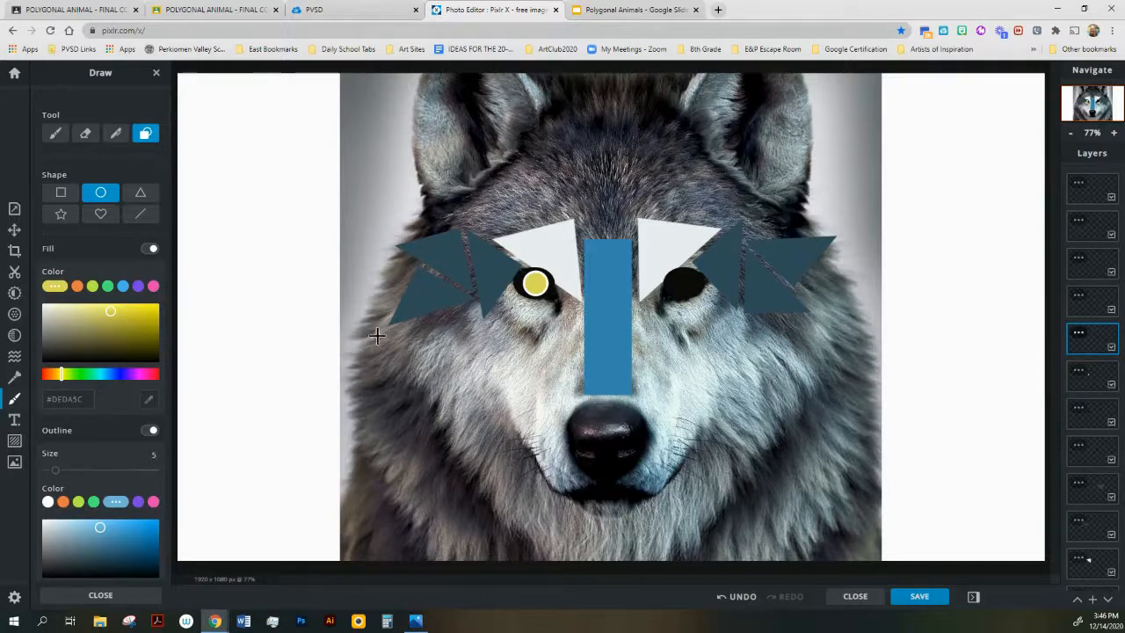
pyautogui.click(60, 195)
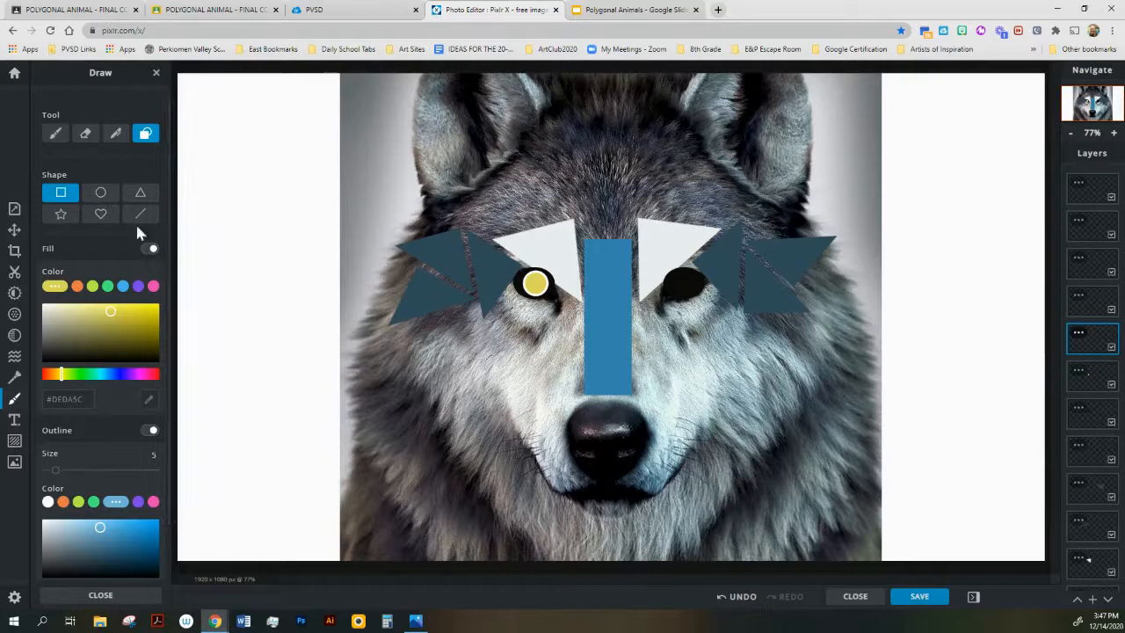
pyautogui.click(140, 193)
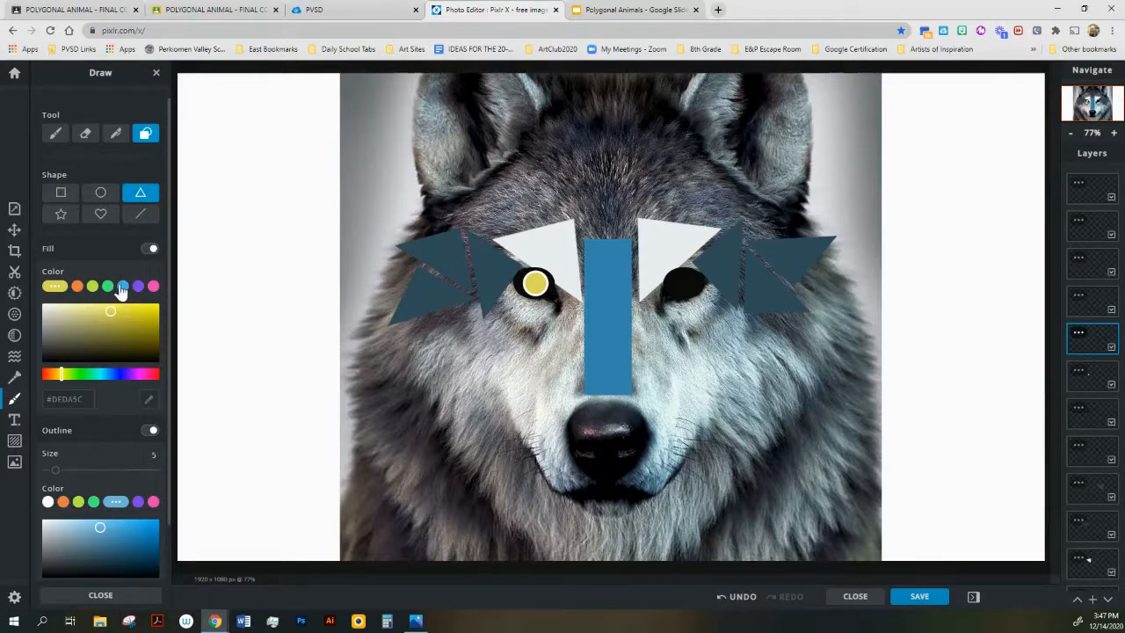
pyautogui.click(122, 287)
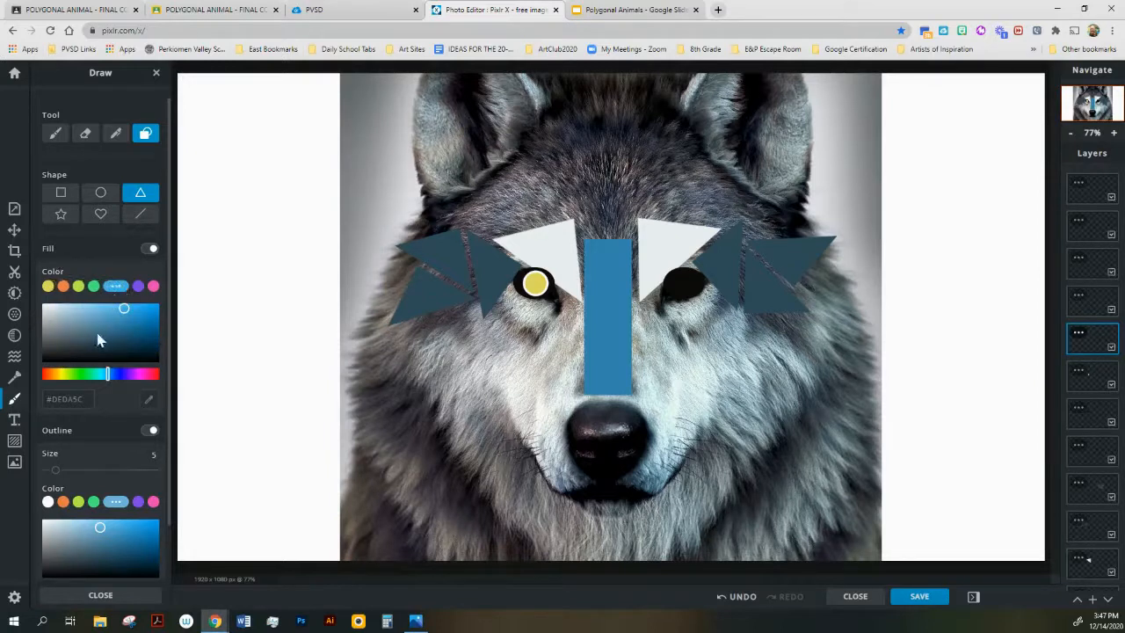
pyautogui.click(101, 335)
pyautogui.click(79, 551)
pyautogui.click(89, 562)
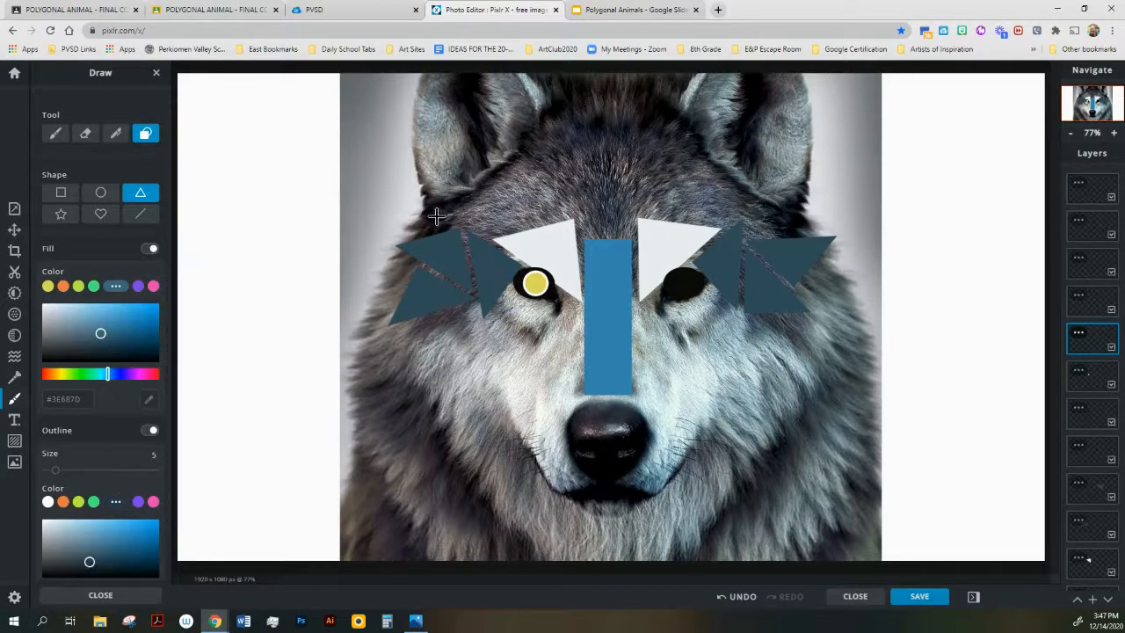
pyautogui.moveTo(443, 233); pyautogui.dragTo(516, 354)
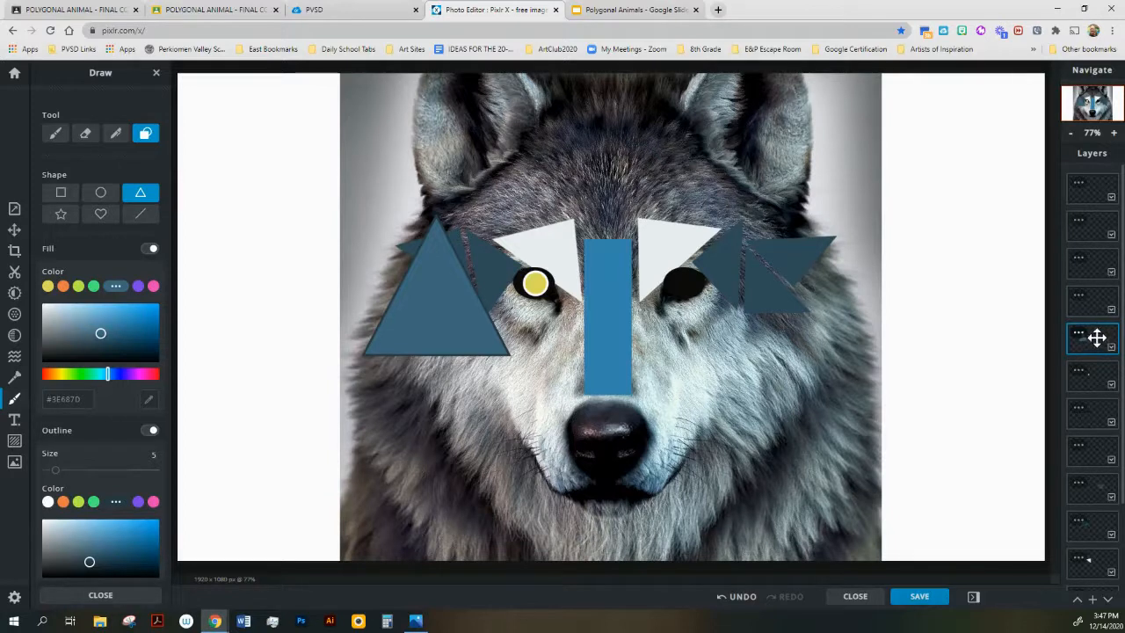
# - Move the new triangle's layer directly above the blue rectangle's layer and position the triangle behind the left dark triangles
pyautogui.moveTo(1097, 338); pyautogui.dragTo(1095, 494)
pyautogui.scroll(-3, 1089, 404)
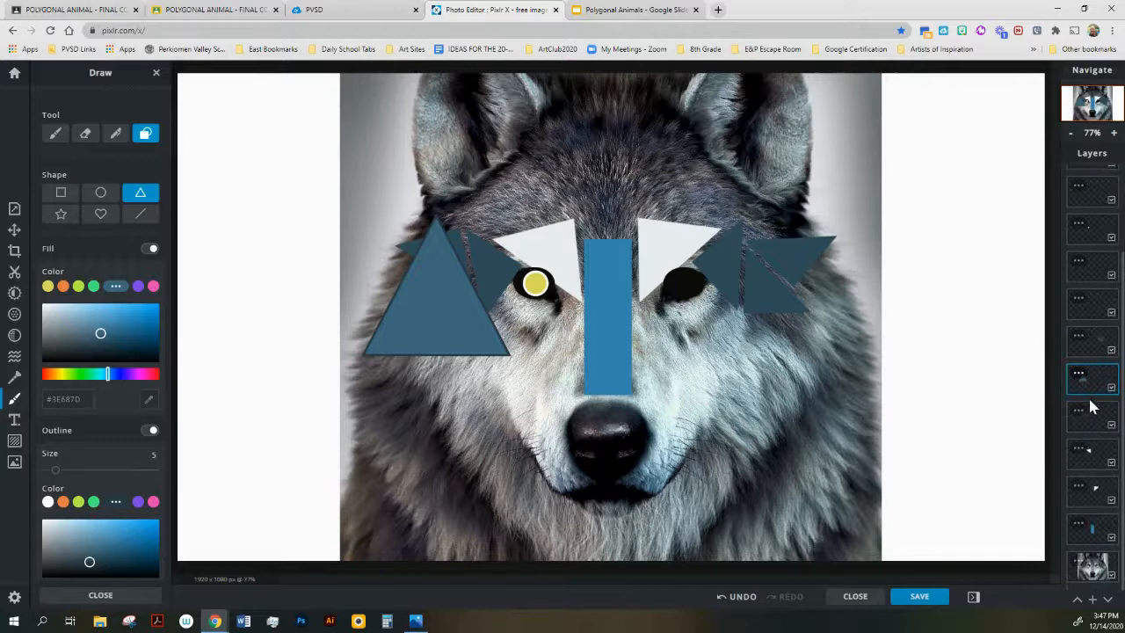
pyautogui.moveTo(1092, 380); pyautogui.dragTo(1090, 453)
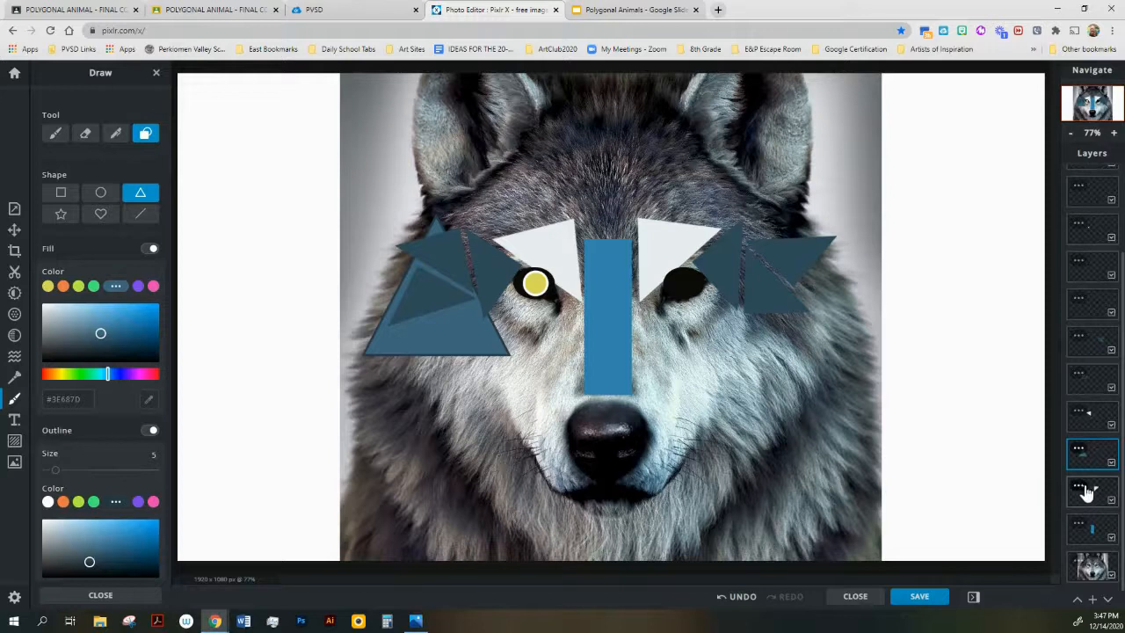
pyautogui.click(1075, 454)
pyautogui.moveTo(1098, 454); pyautogui.dragTo(1101, 489)
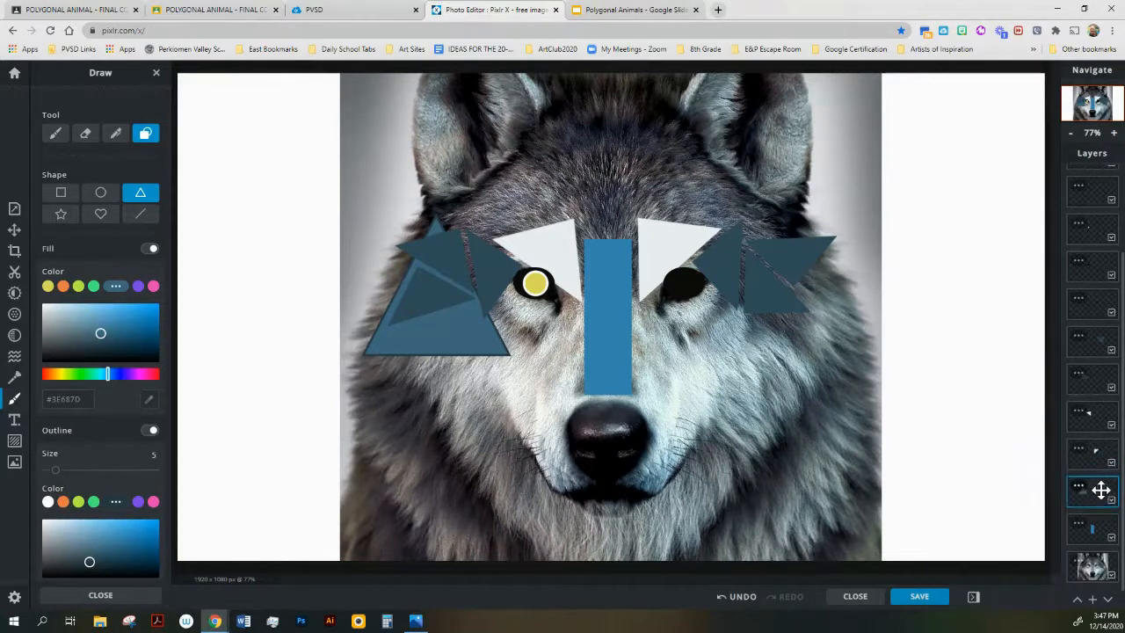
pyautogui.click(14, 228)
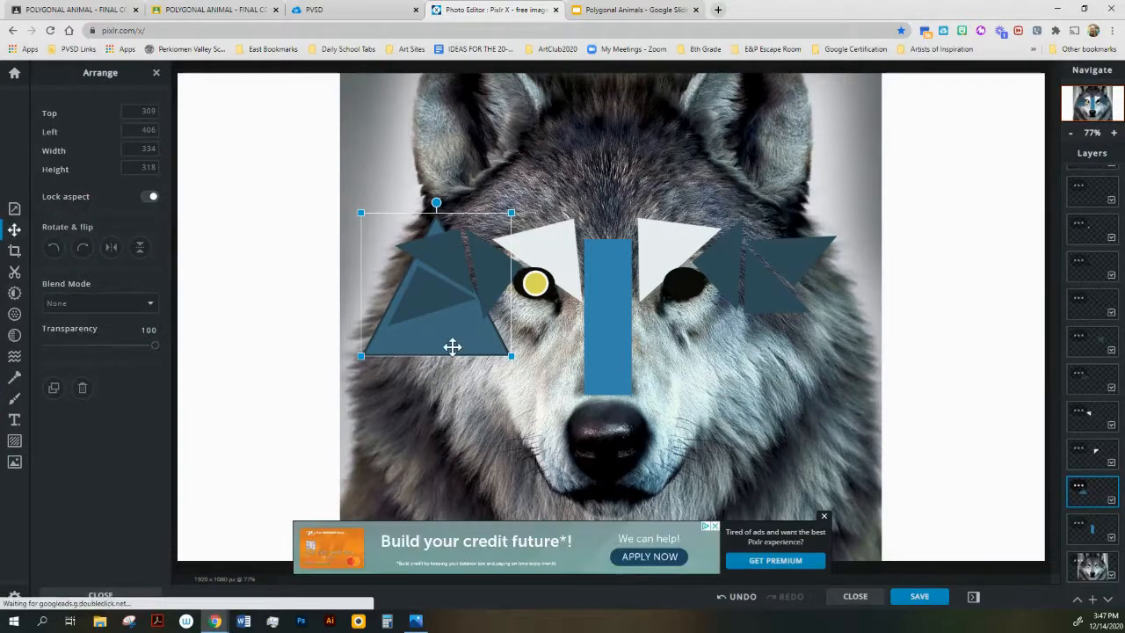
pyautogui.moveTo(451, 346); pyautogui.dragTo(477, 319)
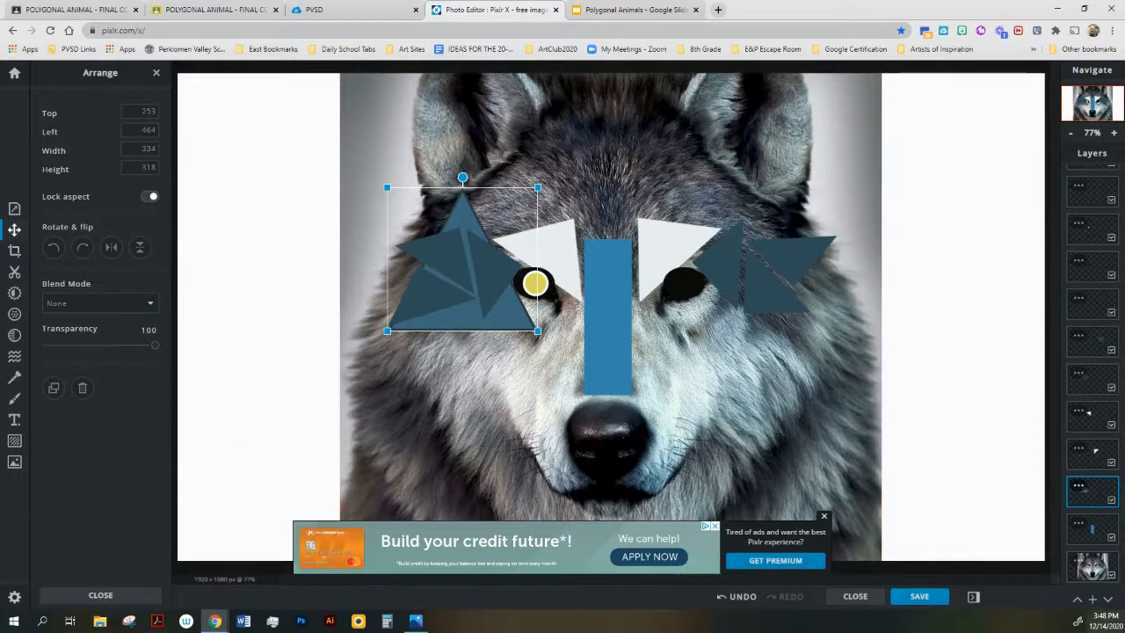
# - Duplicate the yellow eye circle and place the copy over the right eye's black ellipse
pyautogui.rightClick(536, 286)
pyautogui.click(568, 382)
pyautogui.moveTo(536, 284); pyautogui.dragTo(682, 284)
# - Duplicate the large outlined triangle behind the right dark triangles and place rotated copies on both cheeks, pointing toward the nose bridge
pyautogui.click(513, 323)
pyautogui.rightClick(468, 209)
pyautogui.click(500, 256)
pyautogui.moveTo(500, 261); pyautogui.dragTo(631, 348)
pyautogui.moveTo(709, 342); pyautogui.dragTo(701, 354)
pyautogui.rightClick(702, 353)
pyautogui.click(739, 398)
pyautogui.moveTo(739, 397); pyautogui.dragTo(499, 358)
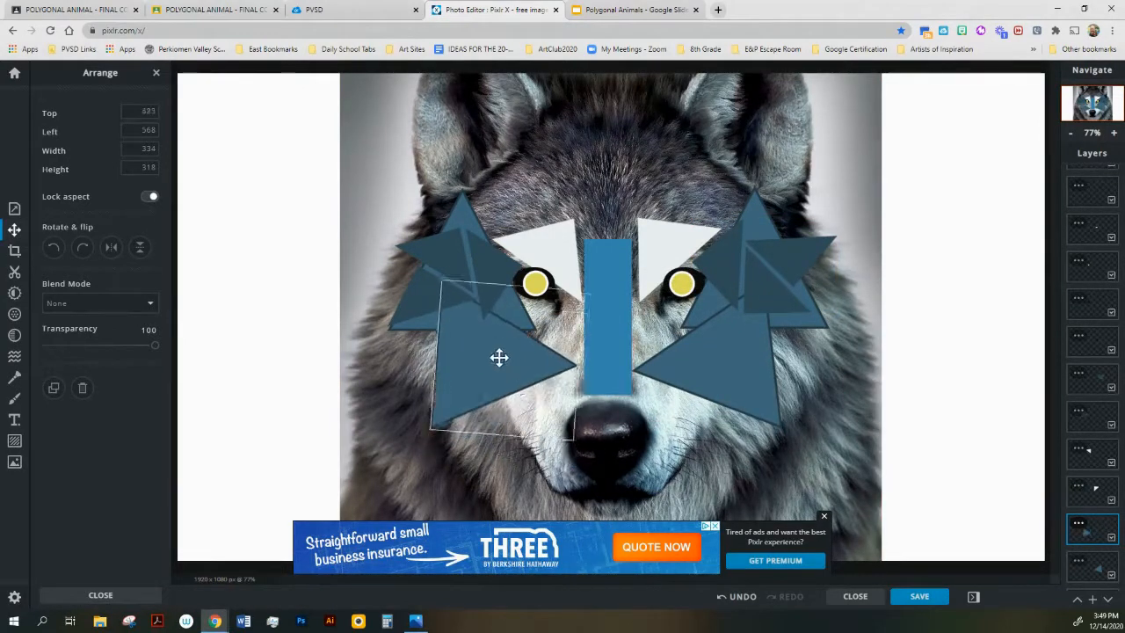
# - On an empty layer, draw a #0C435E filled triangle without outline between the left eye and the left cheek triangle
pyautogui.click(14, 398)
pyautogui.click(122, 286)
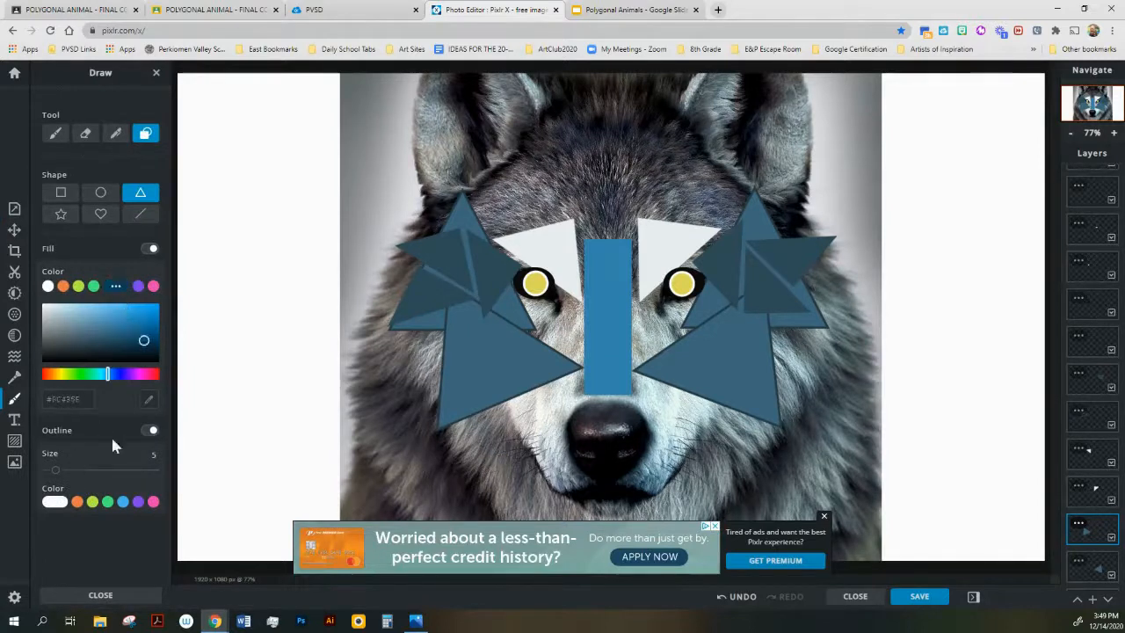
pyautogui.scroll(2, 1063, 466)
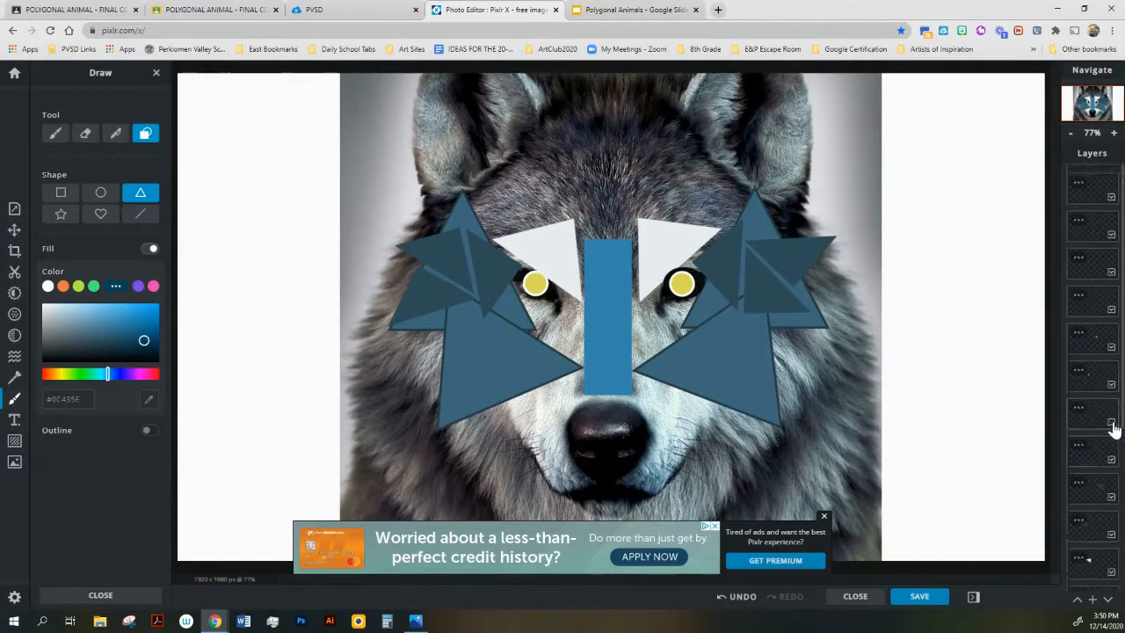
pyautogui.click(1085, 310)
pyautogui.moveTo(492, 305)
pyautogui.mouseDown()
pyautogui.moveTo(548, 319)
pyautogui.moveTo(566, 349)
pyautogui.mouseUp()
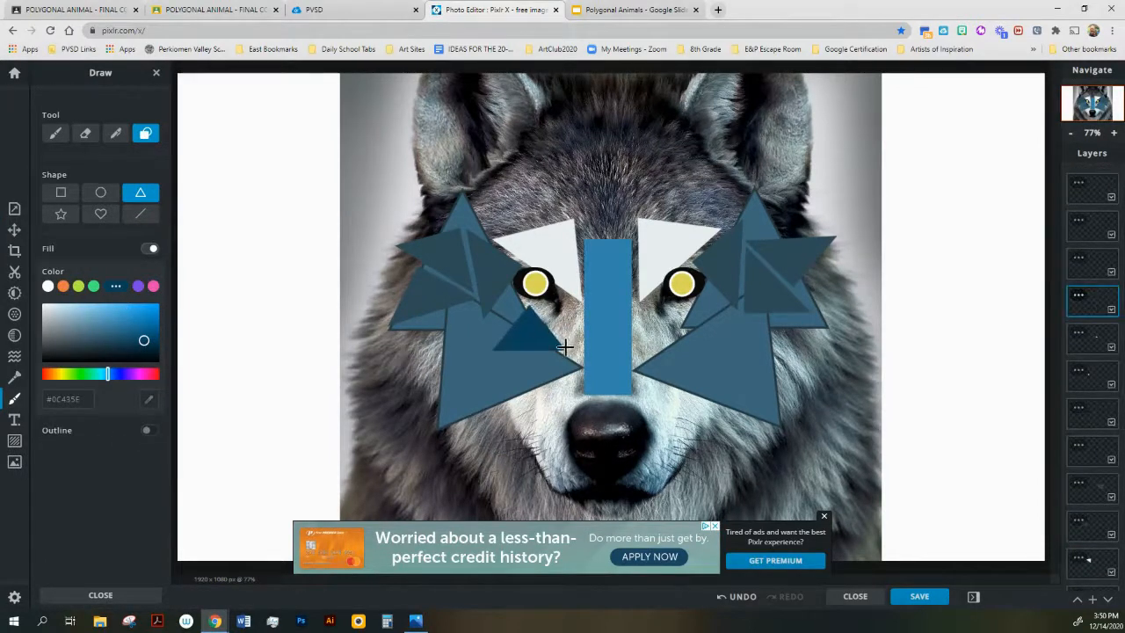
# - Rotate the dark blue triangle, duplicate it and arrange the copies along the sides of the blue nose bridge
pyautogui.click(14, 231)
pyautogui.moveTo(532, 295); pyautogui.dragTo(675, 405)
pyautogui.rightClick(647, 310)
pyautogui.click(666, 371)
pyautogui.rightClick(642, 353)
pyautogui.click(661, 414)
pyautogui.moveTo(720, 394); pyautogui.dragTo(711, 365)
pyautogui.moveTo(679, 395); pyautogui.dragTo(552, 319)
# - Add further rotated copies of the dark blue triangle beside the muzzle and over both white brow triangles
pyautogui.rightClick(662, 388)
pyautogui.click(681, 450)
pyautogui.moveTo(548, 364); pyautogui.dragTo(580, 377)
pyautogui.rightClick(586, 349)
pyautogui.click(606, 410)
pyautogui.moveTo(577, 338)
pyautogui.mouseDown()
pyautogui.moveTo(618, 354)
pyautogui.moveTo(567, 387)
pyautogui.moveTo(515, 226)
pyautogui.moveTo(542, 251)
pyautogui.moveTo(638, 244)
pyautogui.moveTo(632, 293)
pyautogui.moveTo(657, 270)
pyautogui.mouseUp()
pyautogui.rightClick(565, 398)
pyautogui.click(581, 405)
pyautogui.click(590, 211)
# - Draw a black (#121212) filled circle as the left eye's pupil on the uppermost layer and duplicate it into the right eye
pyautogui.click(14, 398)
pyautogui.click(97, 193)
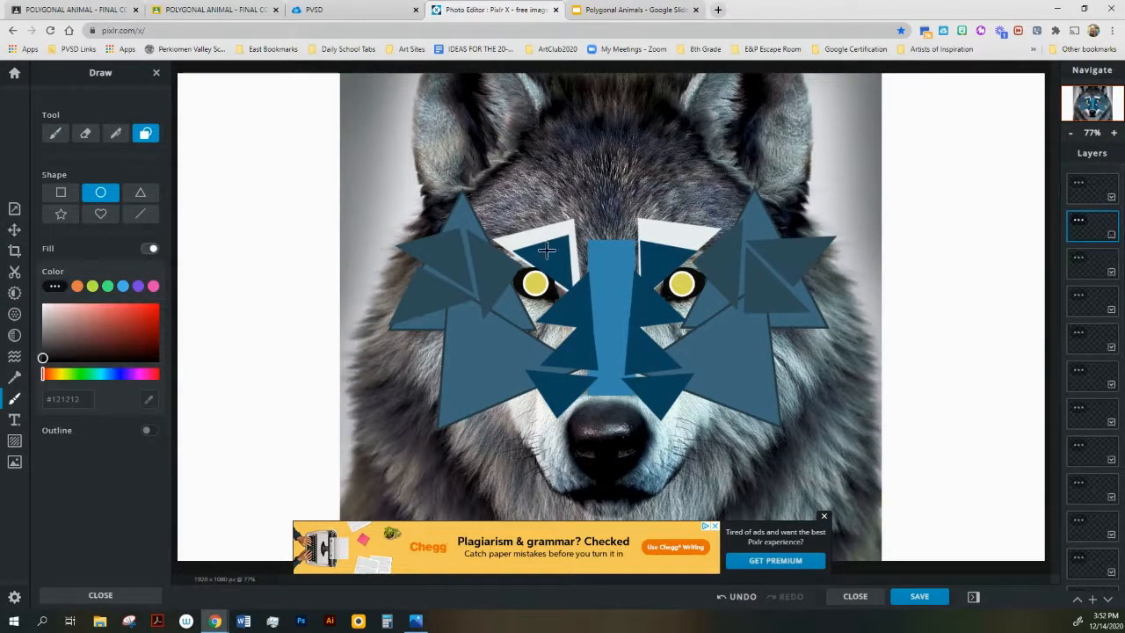
pyautogui.click(738, 600)
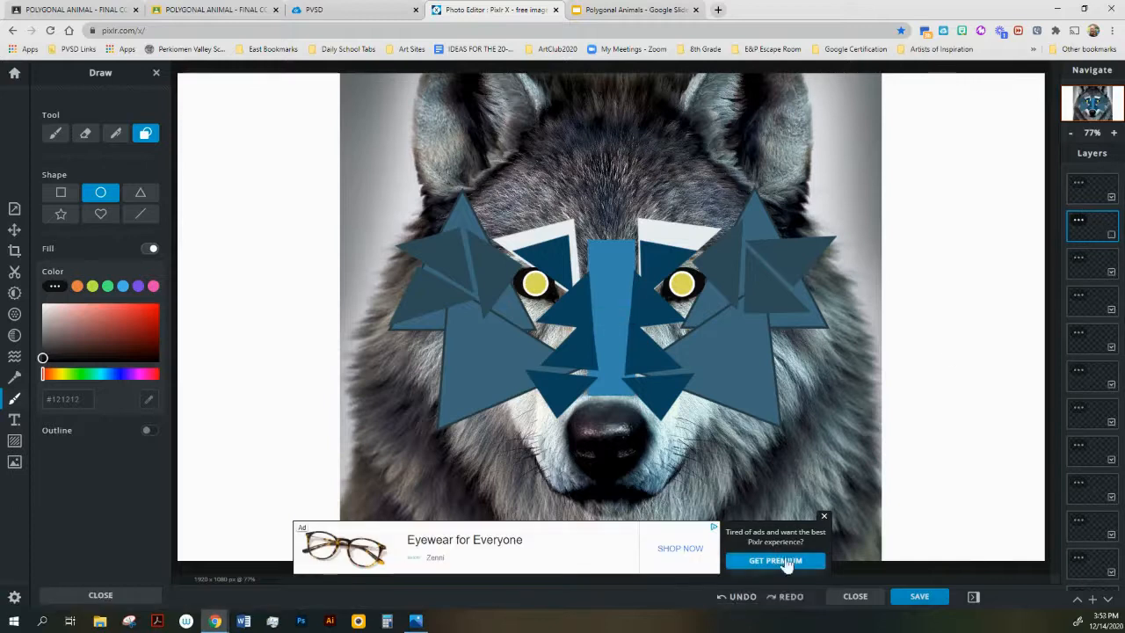
pyautogui.moveTo(1088, 225); pyautogui.dragTo(1100, 409)
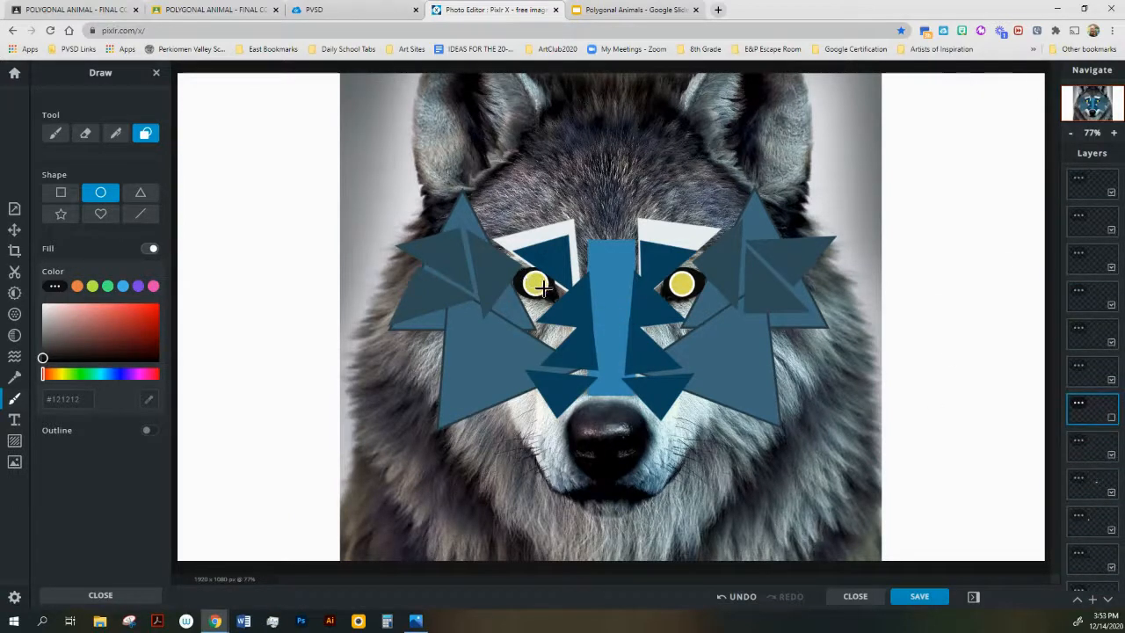
pyautogui.click(743, 603)
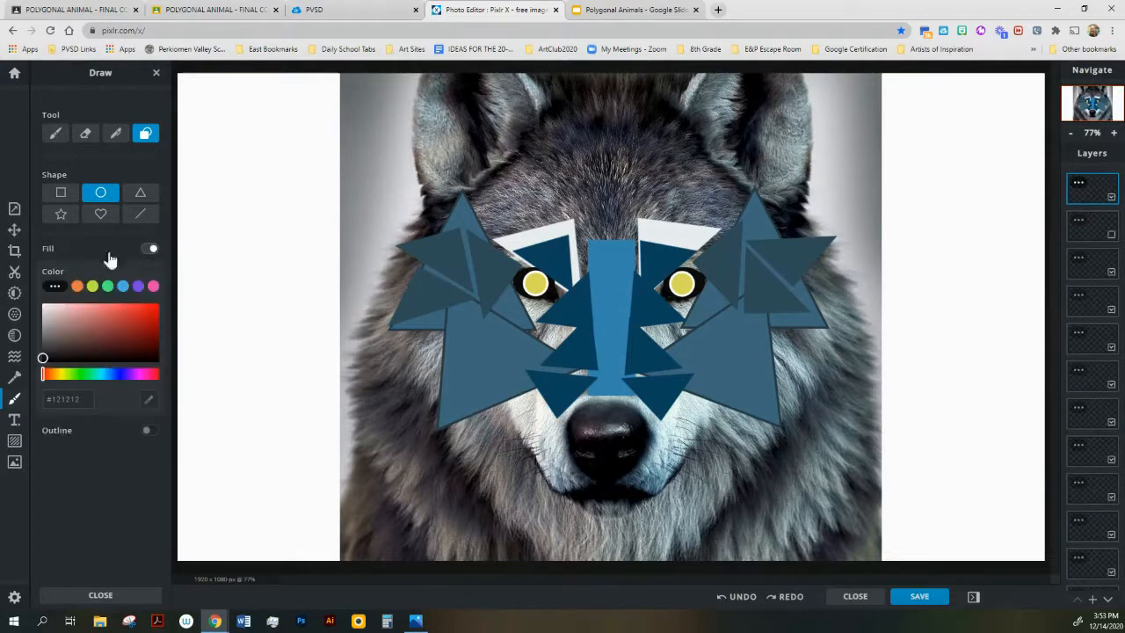
pyautogui.moveTo(530, 279)
pyautogui.mouseDown()
pyautogui.moveTo(541, 288)
pyautogui.moveTo(682, 283)
pyautogui.mouseUp()
pyautogui.click(14, 230)
pyautogui.rightClick(535, 283)
pyautogui.click(573, 446)
pyautogui.click(14, 230)
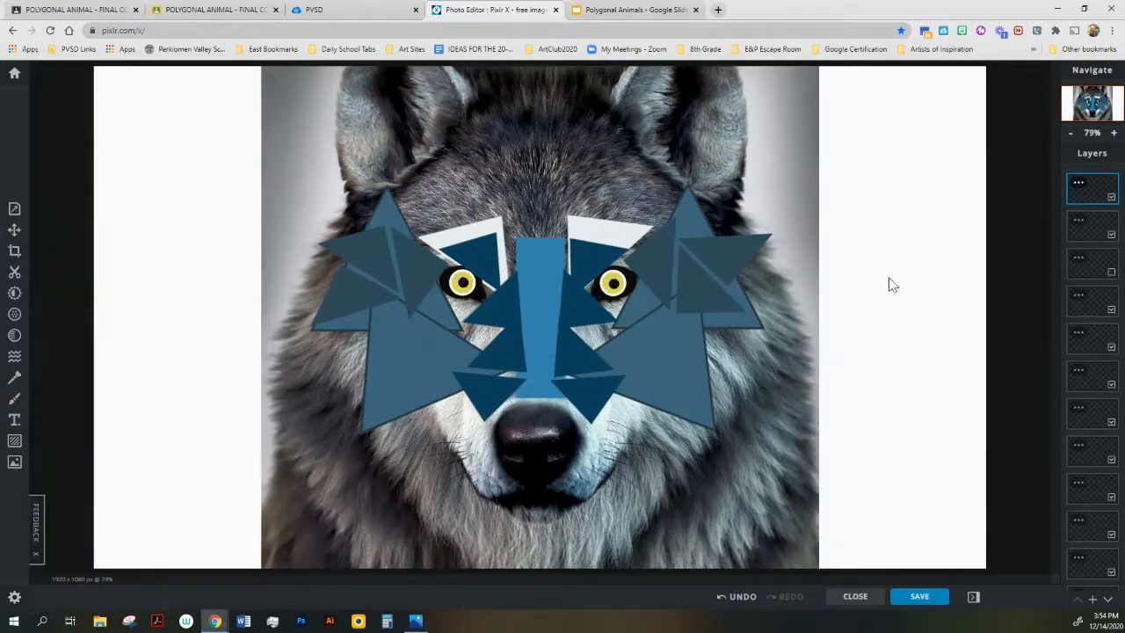
# - Choose the star shape with a white fill for drawing and add five new empty layers
pyautogui.click(15, 399)
pyautogui.click(145, 132)
pyautogui.click(61, 213)
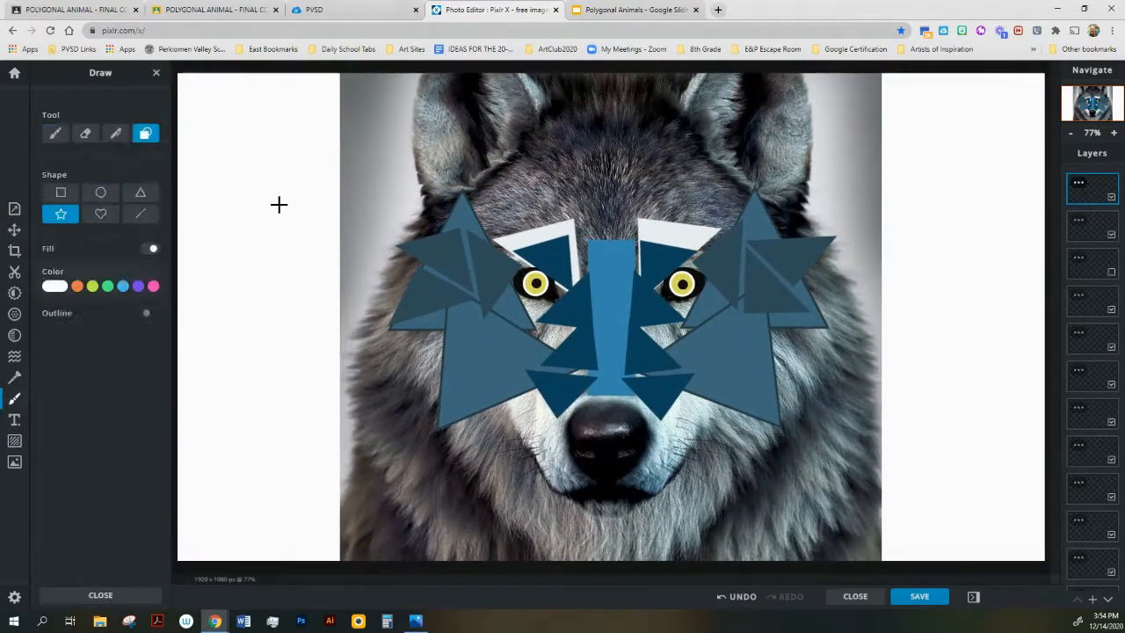
pyautogui.click(1093, 600)
pyautogui.click(1092, 601)
pyautogui.click(1093, 600)
pyautogui.click(1093, 601)
pyautogui.click(1093, 600)
pyautogui.click(1091, 420)
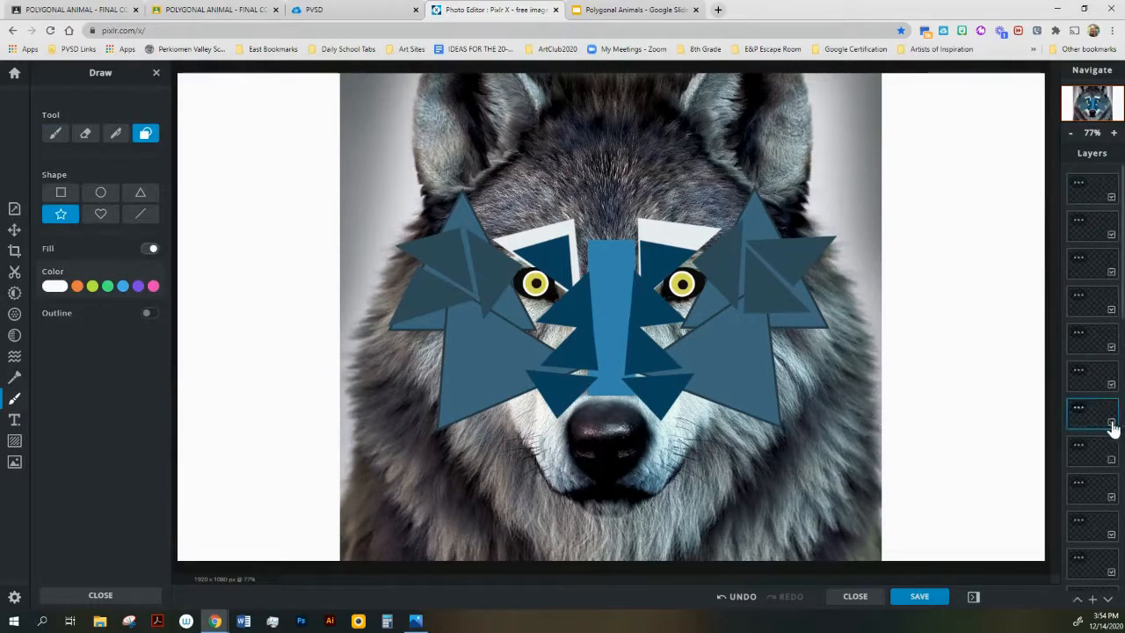
# - Draw a white star on an empty layer, center it on the forehead, and place rotated duplicates over the left and right brows
pyautogui.click(1093, 338)
pyautogui.moveTo(504, 95); pyautogui.dragTo(652, 239)
pyautogui.moveTo(554, 163)
pyautogui.mouseDown()
pyautogui.moveTo(589, 224)
pyautogui.moveTo(510, 188)
pyautogui.mouseUp()
pyautogui.hotkey('ctrl', 'd')
pyautogui.moveTo(513, 106); pyautogui.dragTo(574, 137)
pyautogui.moveTo(527, 174); pyautogui.dragTo(553, 185)
pyautogui.hotkey('ctrl', 'd')
pyautogui.moveTo(578, 231); pyautogui.dragTo(647, 235)
pyautogui.moveTo(671, 150); pyautogui.dragTo(661, 192)
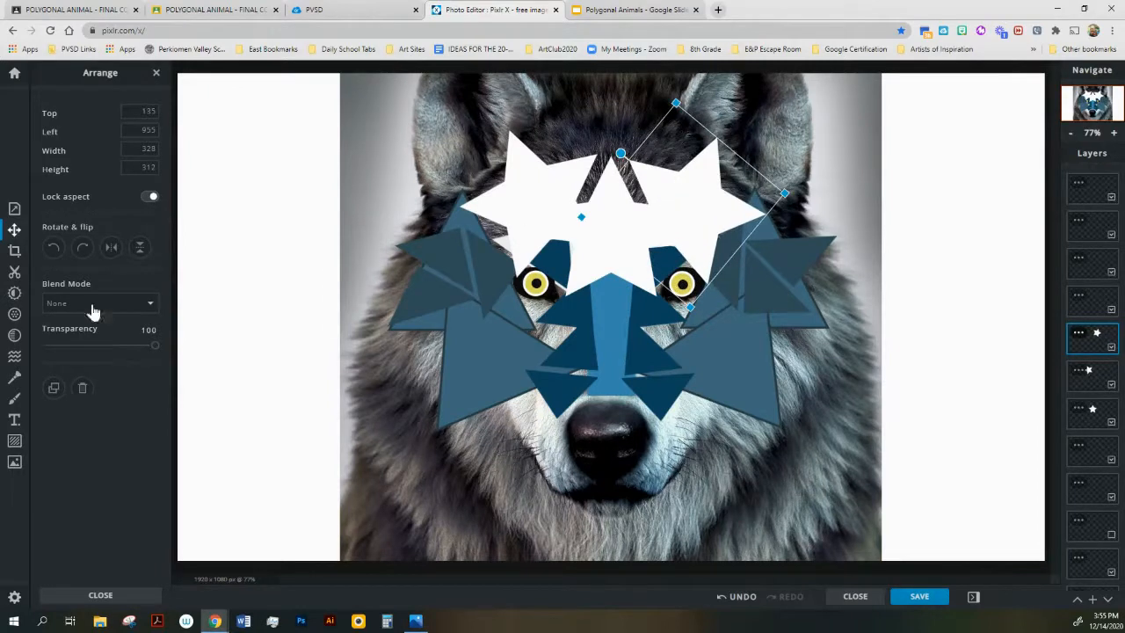
# - Try outlining the left side of the muzzle with white lines of size 1 on the empty layer above the stars
pyautogui.click(1086, 301)
pyautogui.click(14, 397)
pyautogui.click(145, 132)
pyautogui.click(141, 192)
pyautogui.click(140, 216)
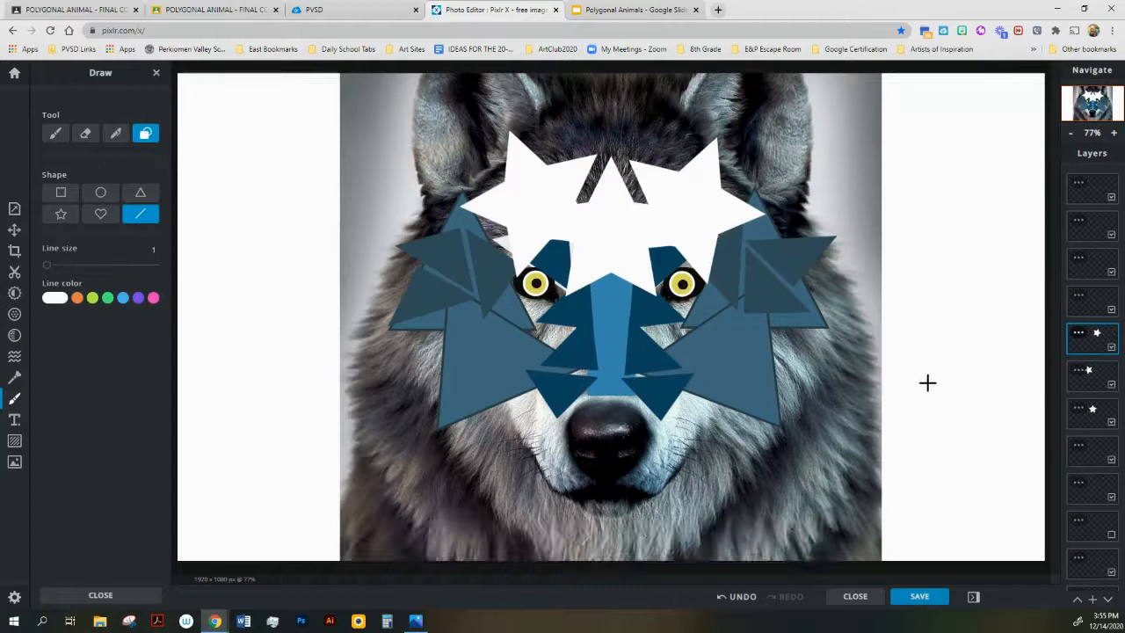
pyautogui.click(1083, 303)
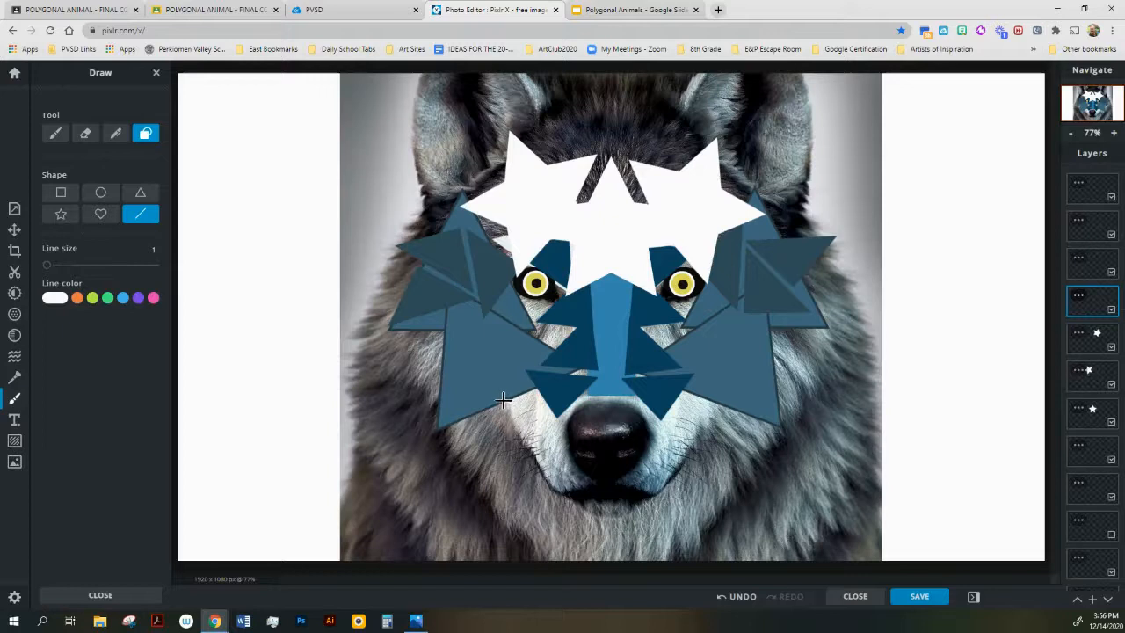
pyautogui.moveTo(538, 388); pyautogui.dragTo(572, 376)
pyautogui.moveTo(576, 484)
pyautogui.mouseDown()
pyautogui.moveTo(551, 493)
pyautogui.moveTo(501, 399)
pyautogui.mouseUp()
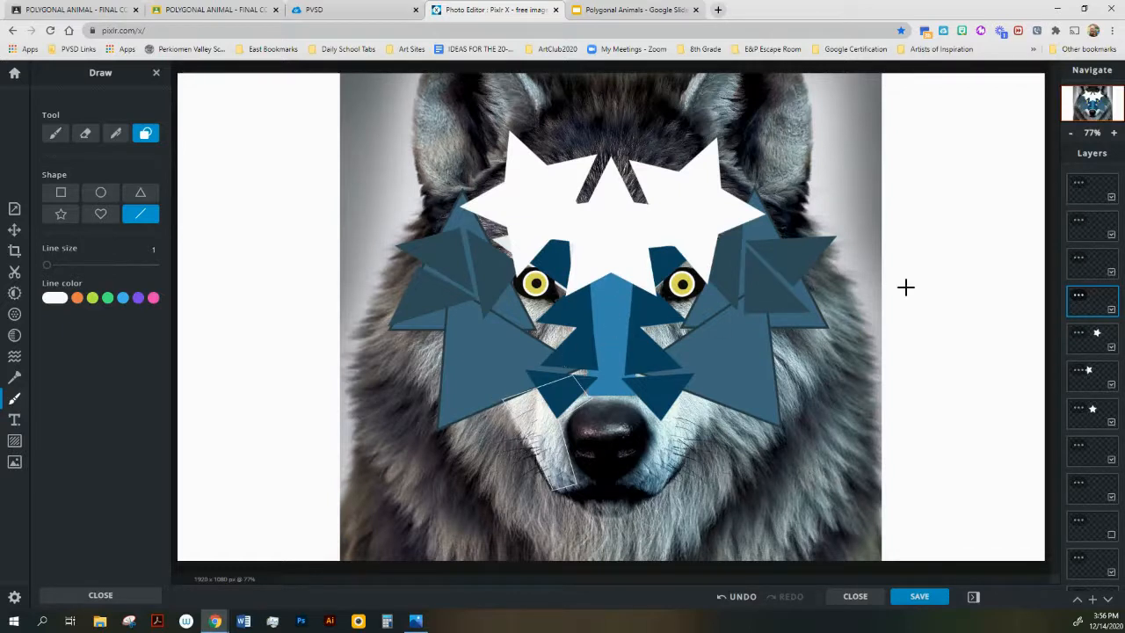
# - Delete the layer holding the thin white muzzle outline
pyautogui.click(14, 229)
pyautogui.moveTo(520, 422)
pyautogui.mouseDown()
pyautogui.moveTo(550, 434)
pyautogui.moveTo(508, 429)
pyautogui.moveTo(409, 361)
pyautogui.moveTo(354, 416)
pyautogui.moveTo(545, 430)
pyautogui.mouseUp()
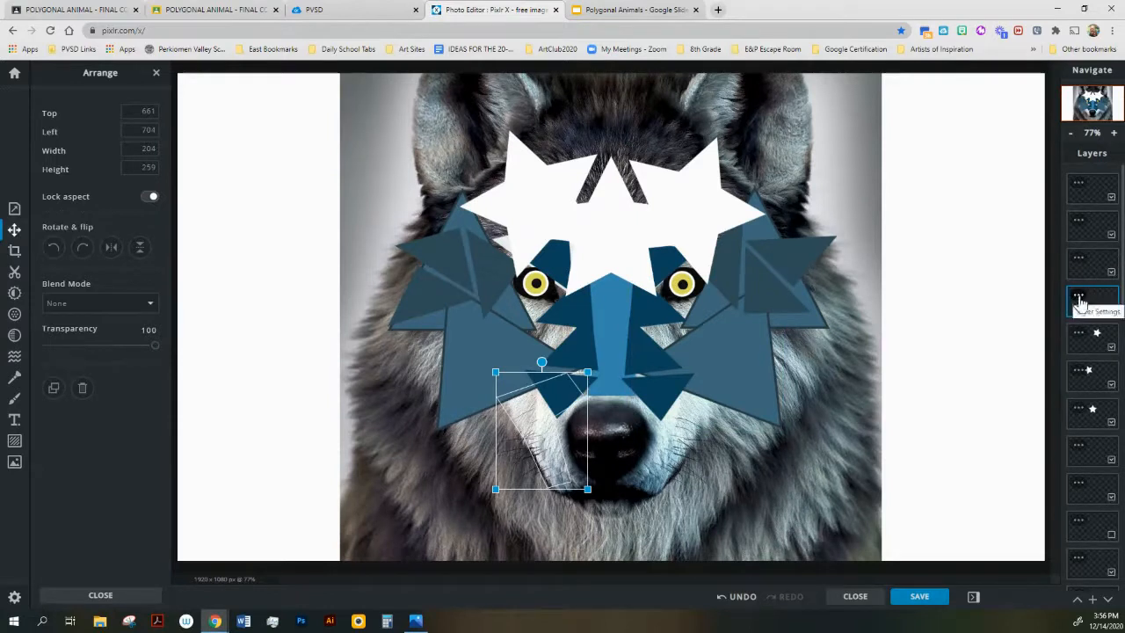
pyautogui.click(1080, 299)
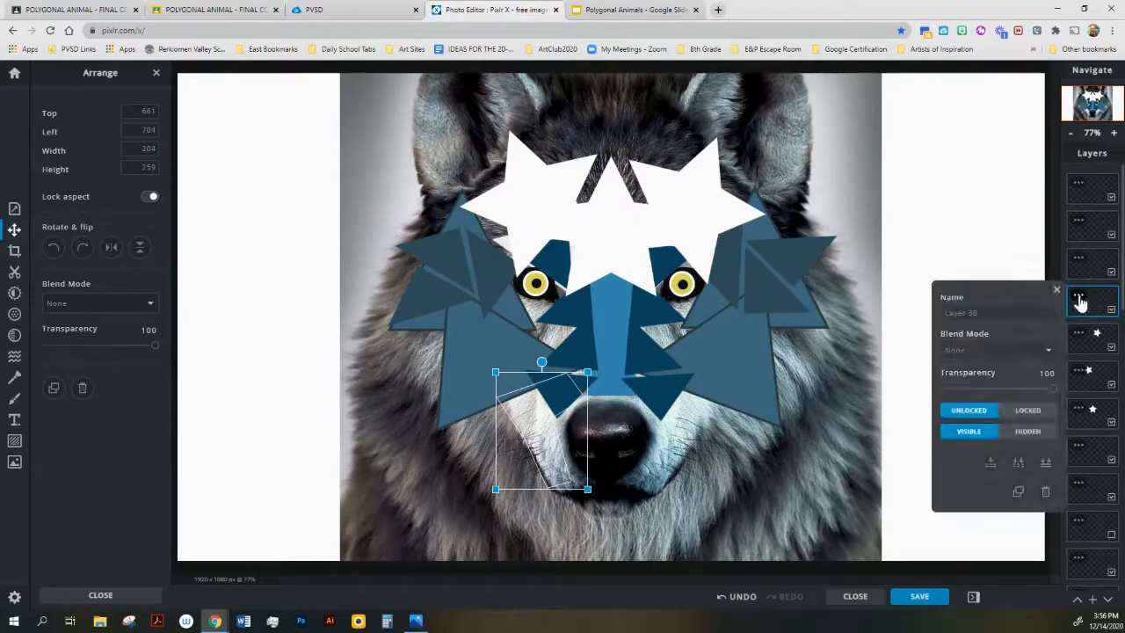
pyautogui.click(1046, 494)
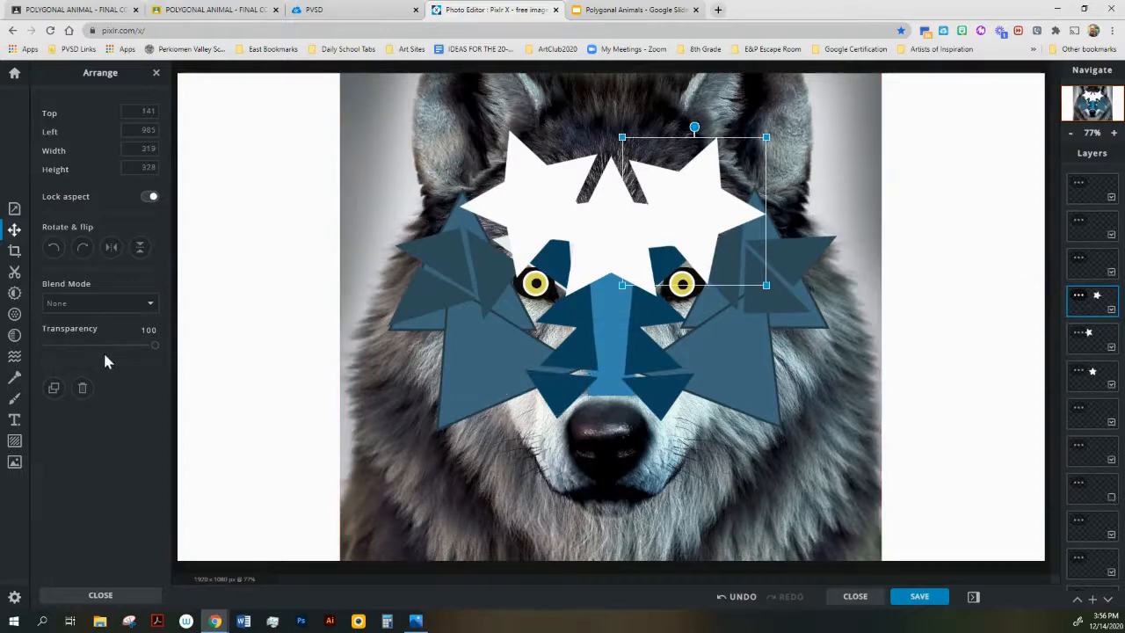
# - Outline the left side of the muzzle beside the nose with white lines of size 15
pyautogui.click(14, 400)
pyautogui.click(145, 133)
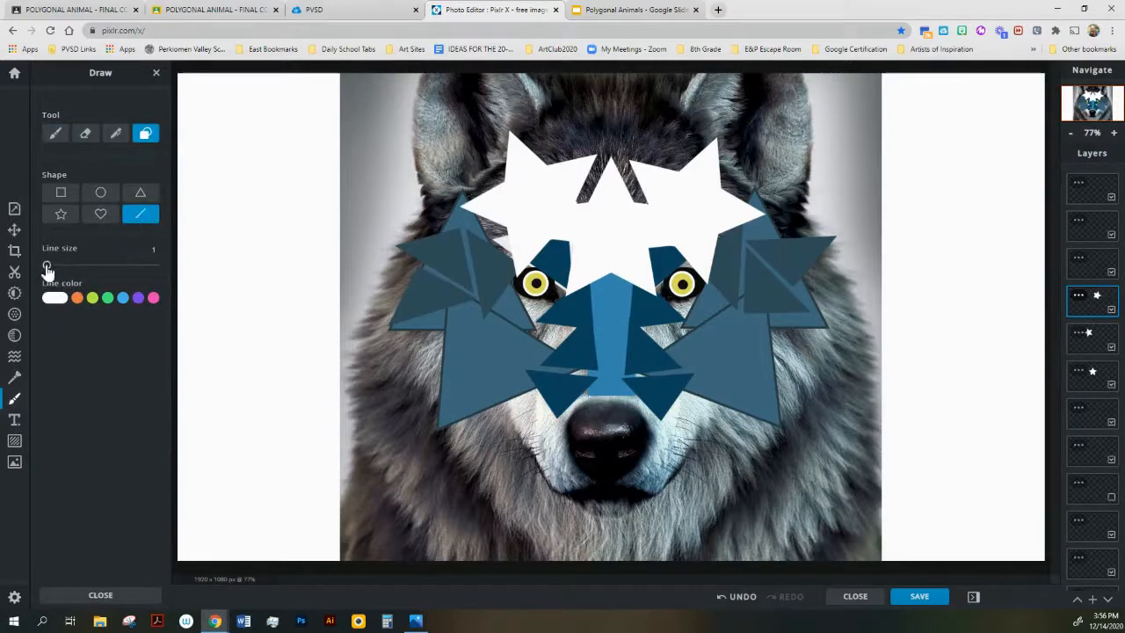
pyautogui.moveTo(47, 267); pyautogui.dragTo(74, 275)
pyautogui.moveTo(516, 402)
pyautogui.mouseDown()
pyautogui.moveTo(585, 387)
pyautogui.moveTo(556, 430)
pyautogui.moveTo(579, 483)
pyautogui.moveTo(573, 468)
pyautogui.moveTo(594, 475)
pyautogui.moveTo(552, 489)
pyautogui.moveTo(500, 401)
pyautogui.mouseUp()
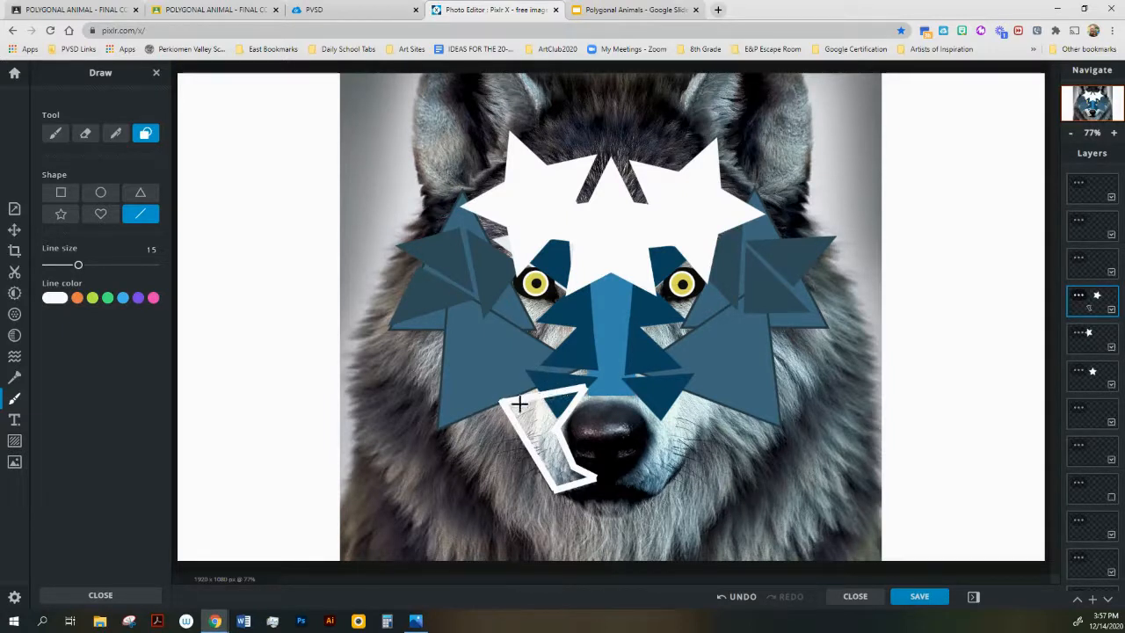
# - Try filling the inside of the left muzzle outline with white lines of size 15
pyautogui.moveTo(510, 408)
pyautogui.mouseDown()
pyautogui.moveTo(578, 393)
pyautogui.moveTo(512, 417)
pyautogui.moveTo(575, 402)
pyautogui.mouseUp()
pyautogui.moveTo(517, 422)
pyautogui.mouseDown()
pyautogui.moveTo(567, 488)
pyautogui.moveTo(527, 418)
pyautogui.moveTo(569, 488)
pyautogui.moveTo(545, 450)
pyautogui.moveTo(553, 461)
pyautogui.mouseUp()
pyautogui.moveTo(519, 411); pyautogui.dragTo(565, 479)
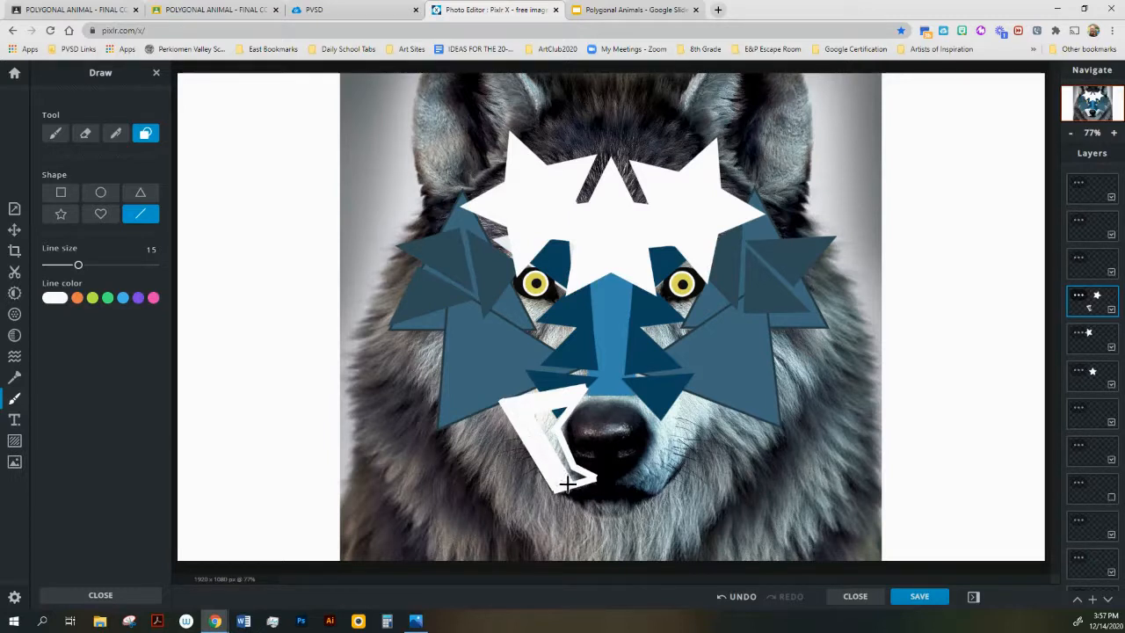
pyautogui.moveTo(545, 416); pyautogui.dragTo(567, 466)
pyautogui.moveTo(535, 419); pyautogui.dragTo(557, 450)
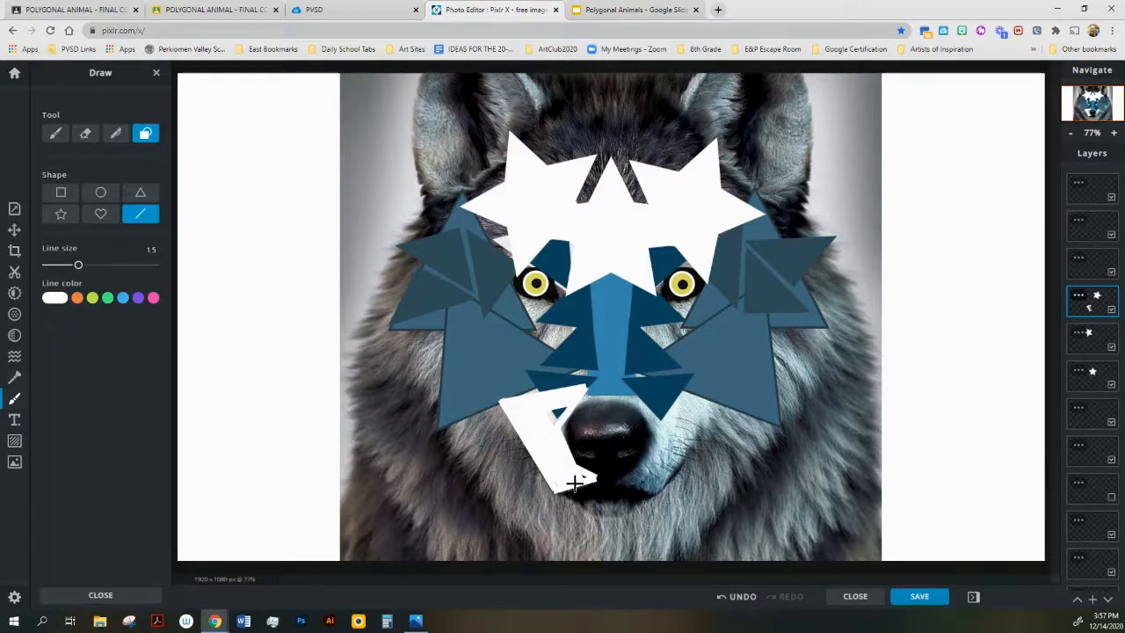
pyautogui.moveTo(546, 426); pyautogui.dragTo(564, 407)
pyautogui.click(13, 230)
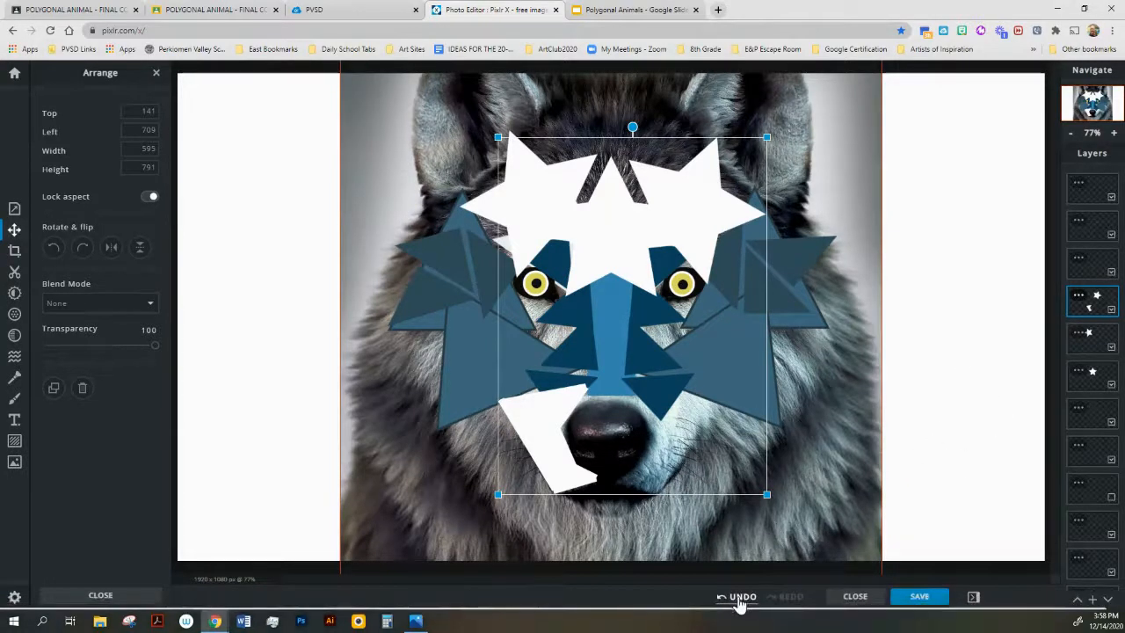
# - Undo all the white muzzle lines drawn on the star layer
pyautogui.click(740, 599)
pyautogui.click(740, 599)
pyautogui.click(740, 601)
pyautogui.click(740, 602)
pyautogui.click(740, 601)
pyautogui.click(740, 602)
pyautogui.click(740, 601)
pyautogui.click(740, 602)
pyautogui.click(739, 601)
pyautogui.click(740, 601)
pyautogui.click(739, 601)
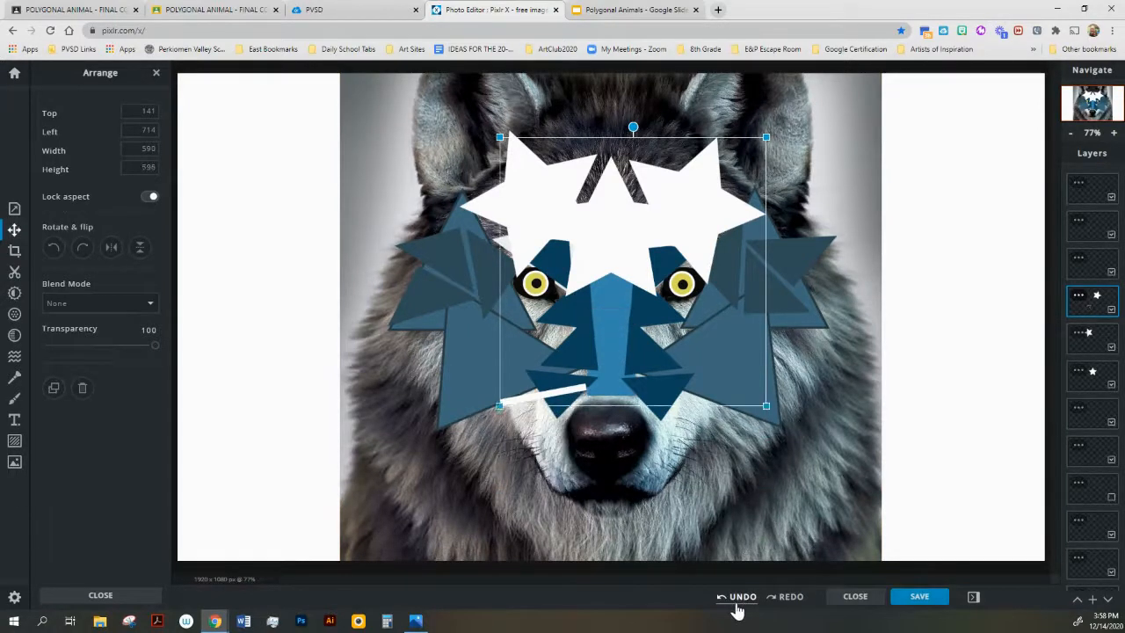
pyautogui.click(739, 602)
# - Outline the left side of the muzzle beside the nose with white lines of size 15 on the empty layer above the stars
pyautogui.click(1090, 263)
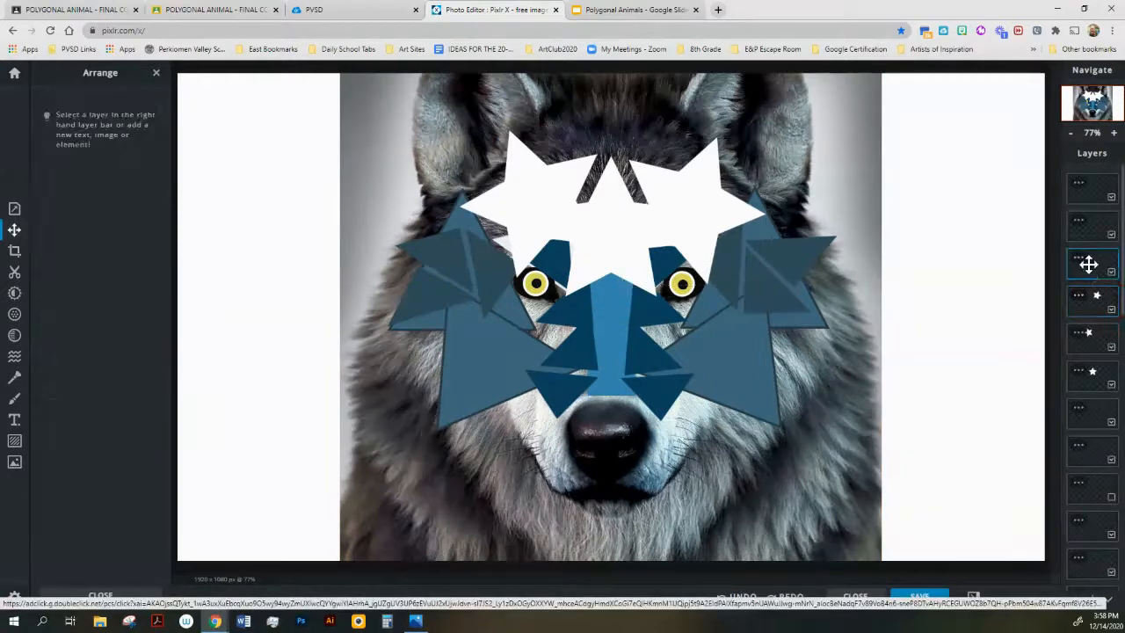
pyautogui.click(14, 398)
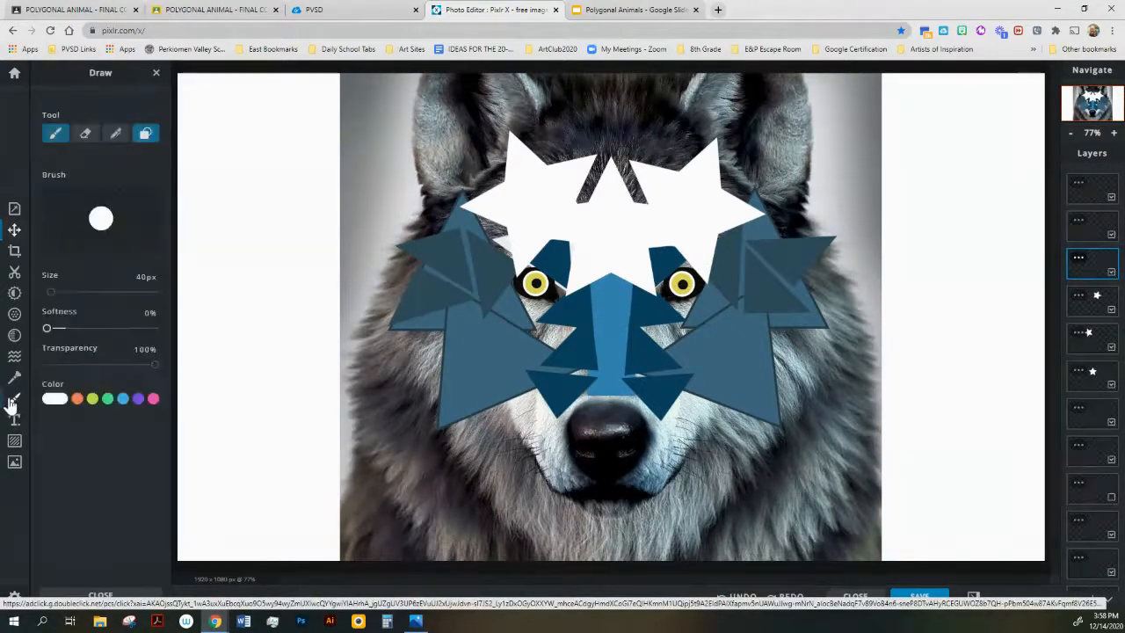
pyautogui.click(145, 134)
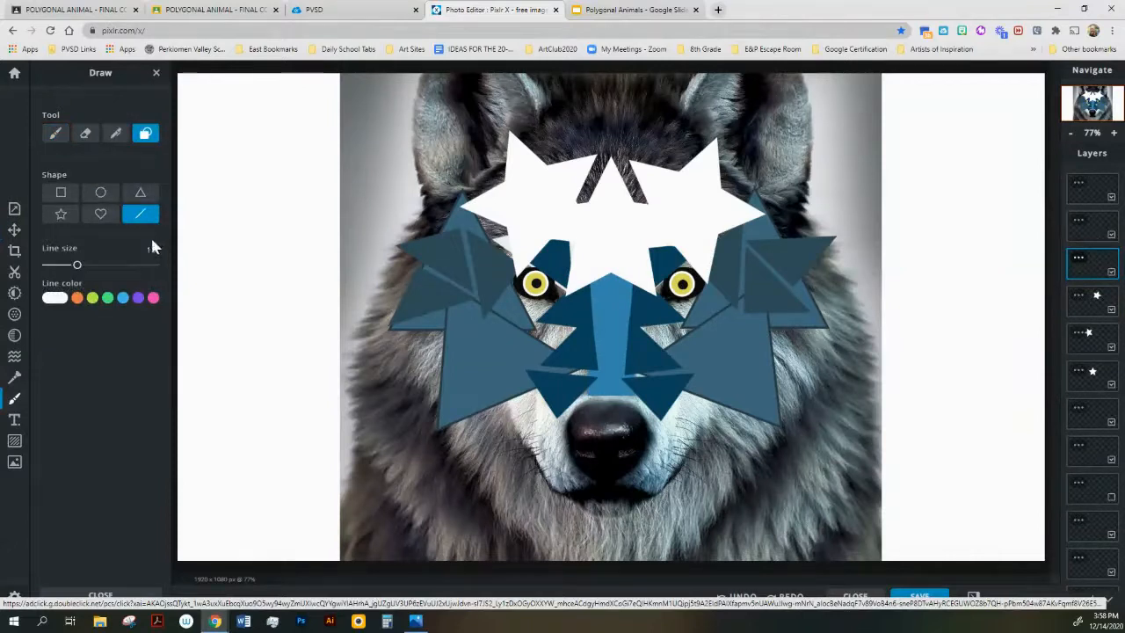
pyautogui.moveTo(508, 401)
pyautogui.mouseDown()
pyautogui.moveTo(591, 373)
pyautogui.moveTo(589, 401)
pyautogui.moveTo(556, 425)
pyautogui.moveTo(571, 480)
pyautogui.moveTo(594, 488)
pyautogui.moveTo(546, 494)
pyautogui.moveTo(511, 403)
pyautogui.mouseUp()
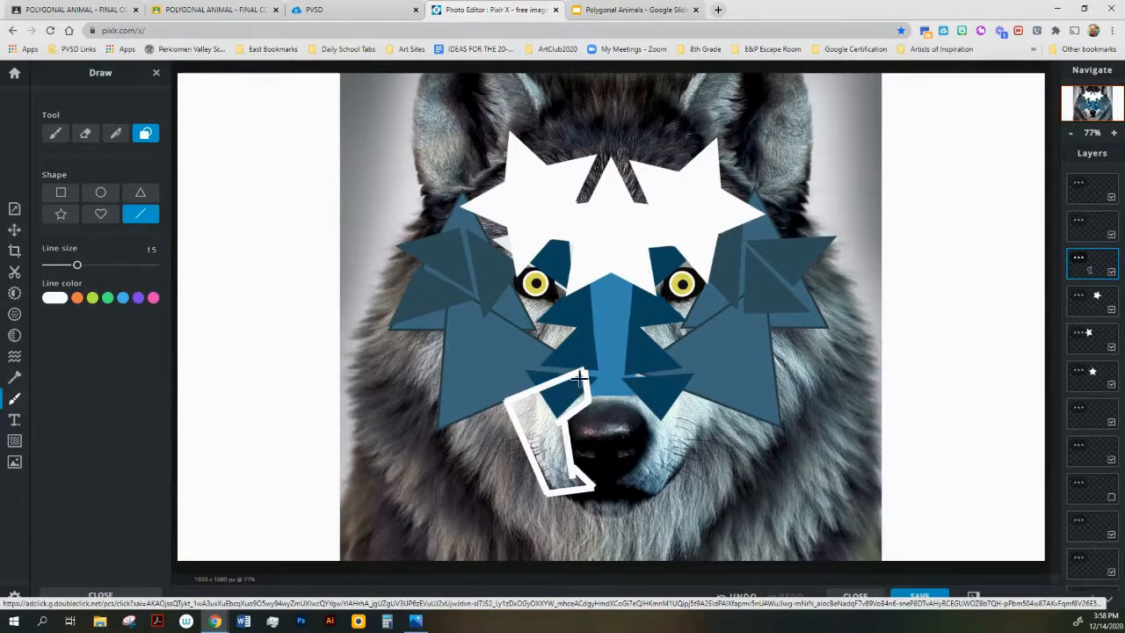
# - Fill the inside of the left muzzle outline with white lines of size 28
pyautogui.moveTo(78, 266); pyautogui.dragTo(105, 265)
pyautogui.moveTo(535, 395); pyautogui.dragTo(567, 494)
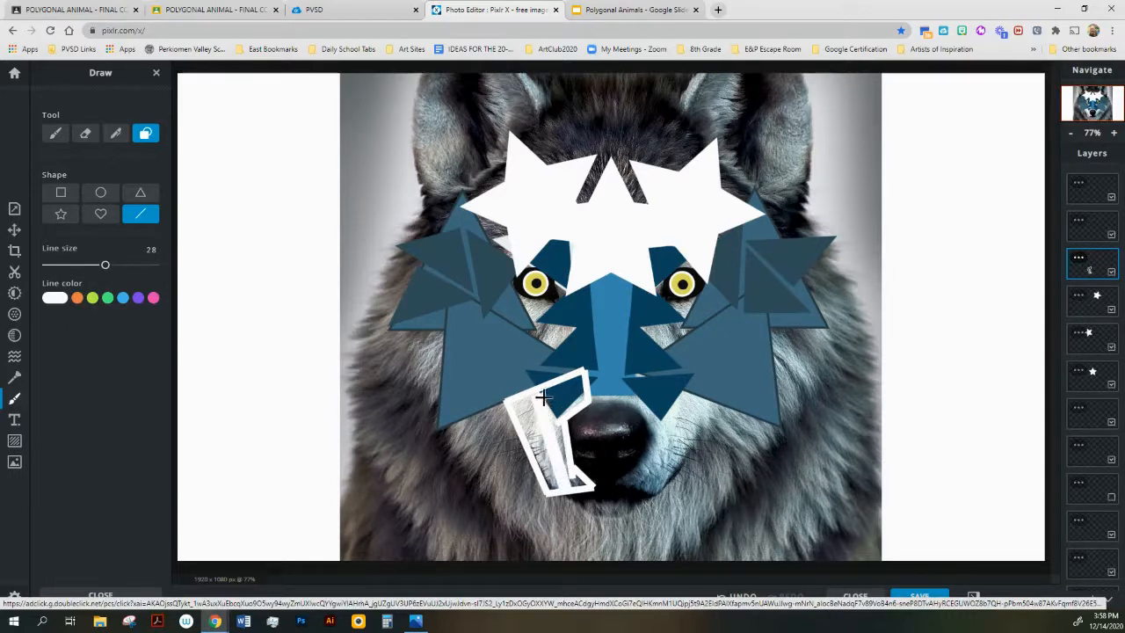
pyautogui.moveTo(546, 389); pyautogui.dragTo(573, 488)
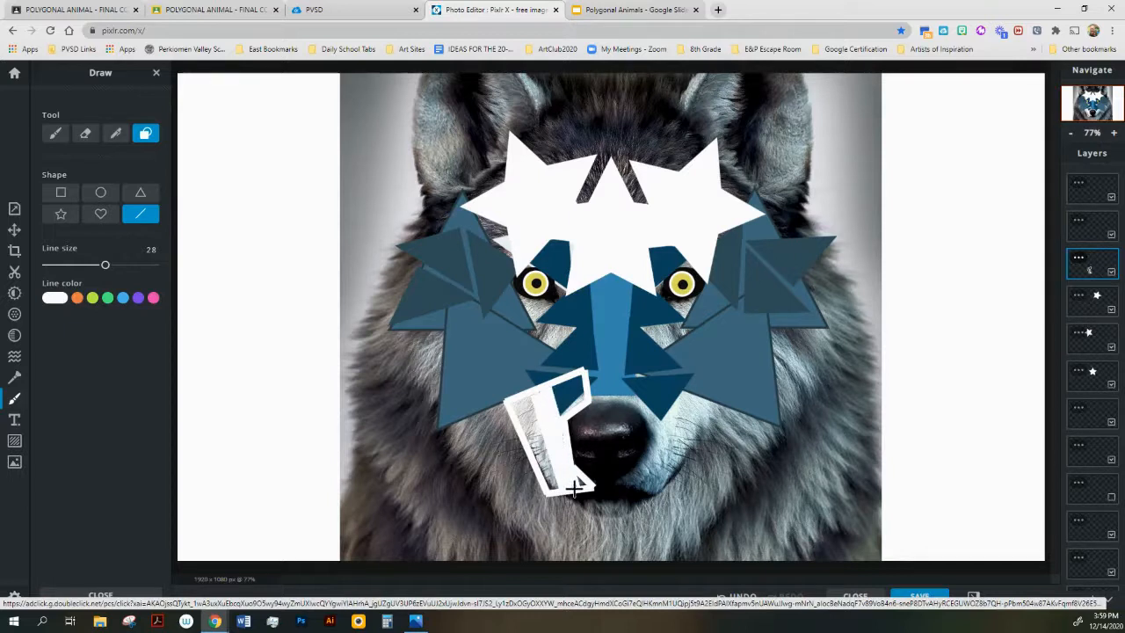
pyautogui.moveTo(565, 405)
pyautogui.mouseDown()
pyautogui.moveTo(579, 399)
pyautogui.moveTo(564, 391)
pyautogui.moveTo(587, 379)
pyautogui.mouseUp()
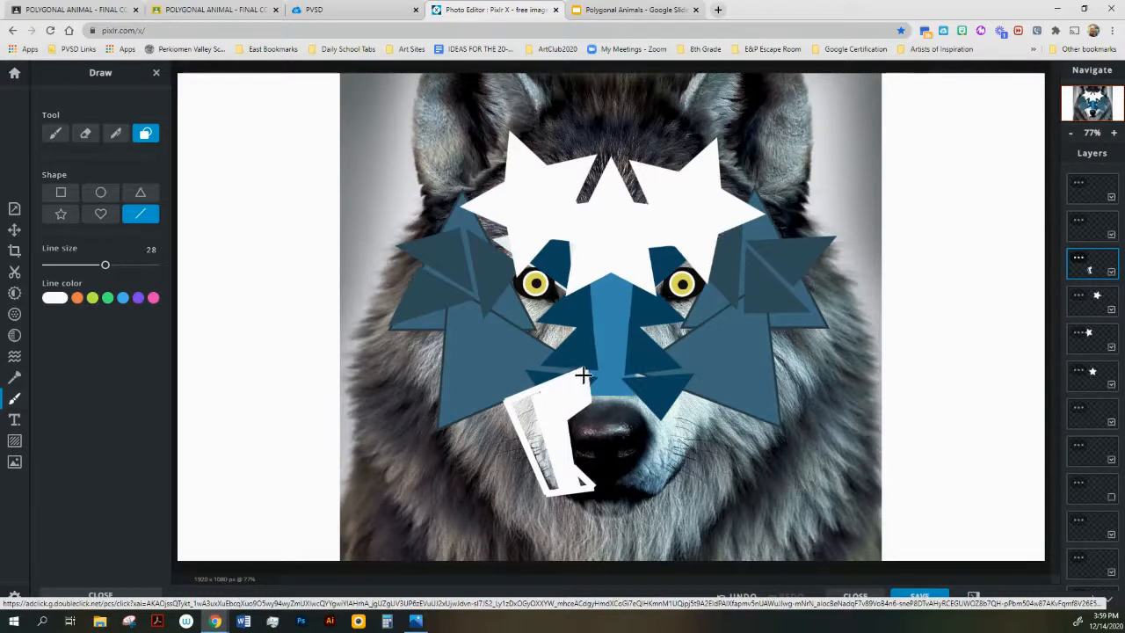
pyautogui.moveTo(524, 403)
pyautogui.mouseDown()
pyautogui.moveTo(535, 477)
pyautogui.moveTo(558, 494)
pyautogui.mouseUp()
pyautogui.moveTo(528, 398); pyautogui.dragTo(551, 476)
pyautogui.moveTo(521, 400); pyautogui.dragTo(565, 385)
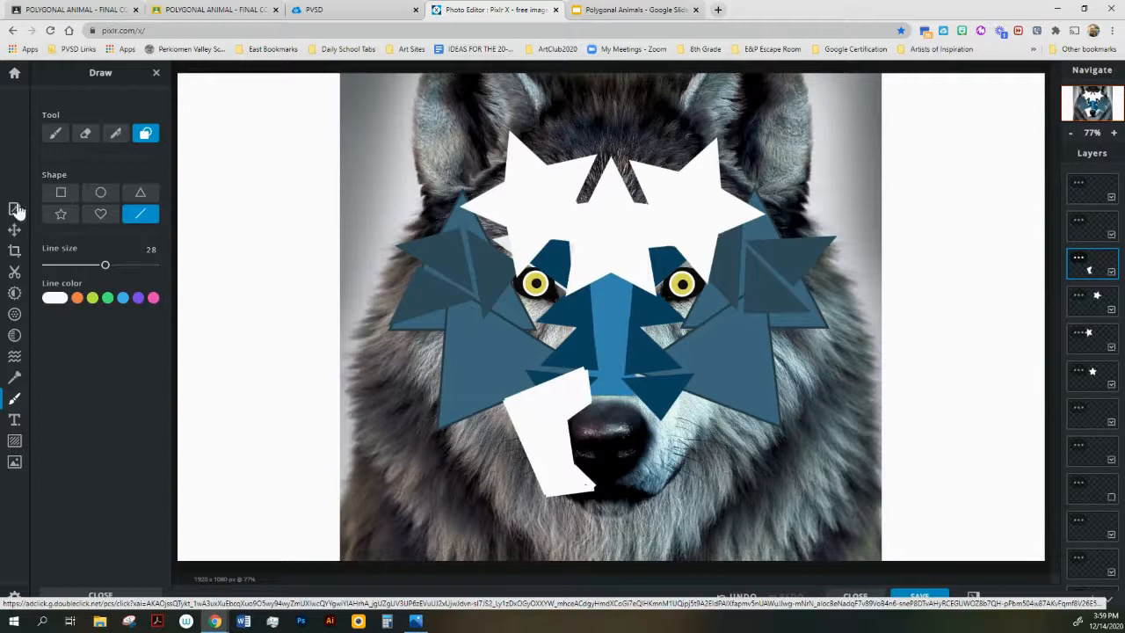
# - Duplicate the white muzzle shape, flip the copy horizontally, and place it symmetrically on the right side of the nose
pyautogui.click(15, 232)
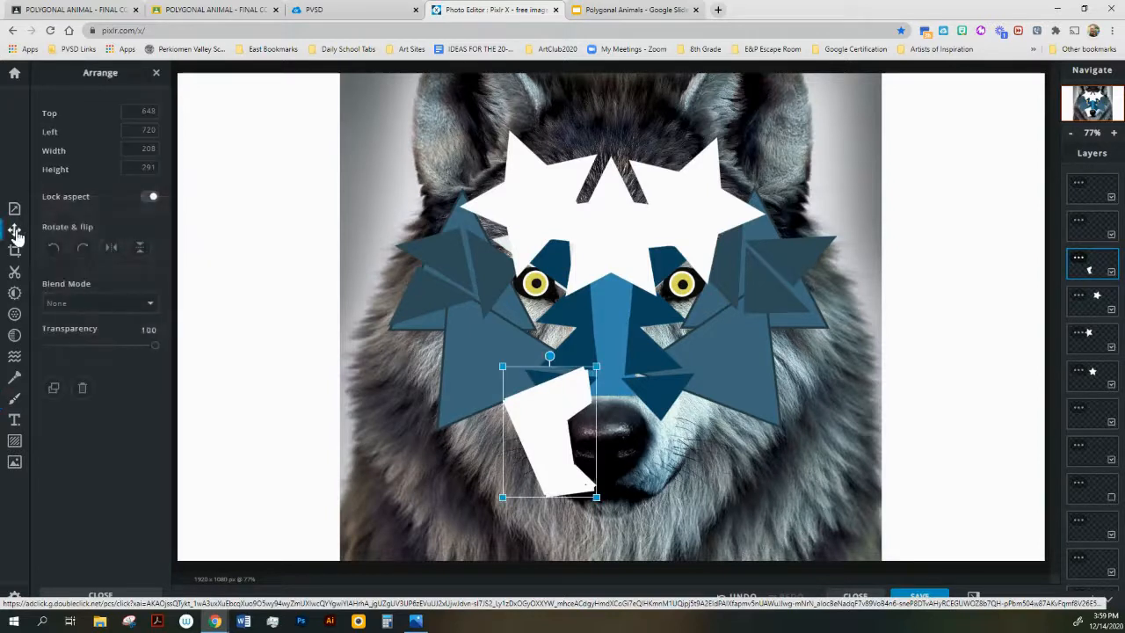
pyautogui.rightClick(564, 425)
pyautogui.click(594, 490)
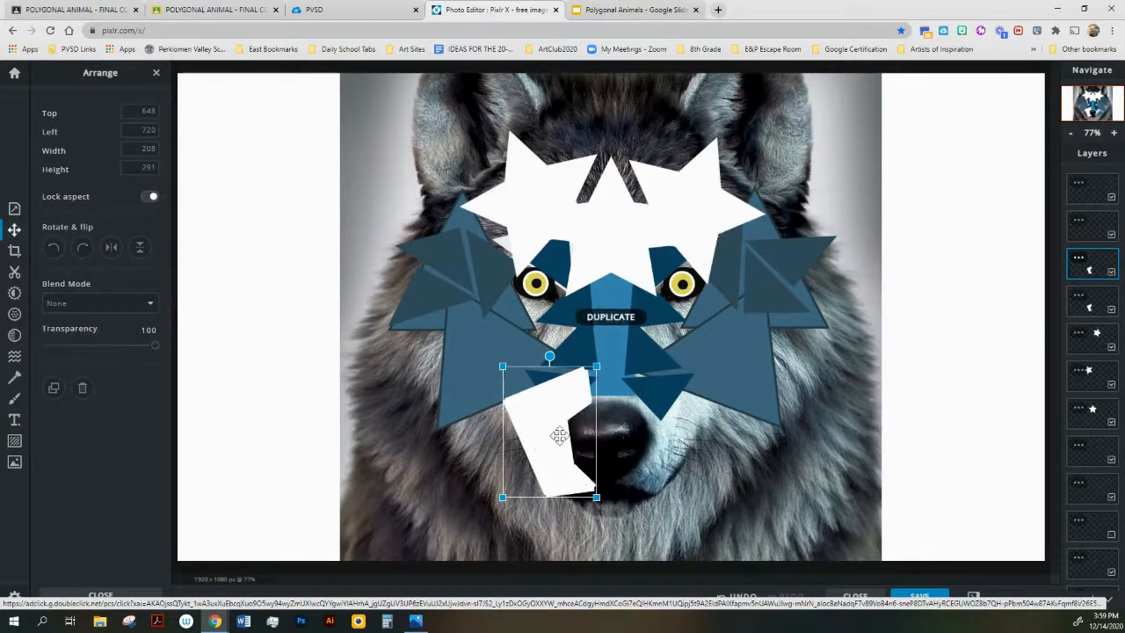
pyautogui.moveTo(548, 430); pyautogui.dragTo(654, 425)
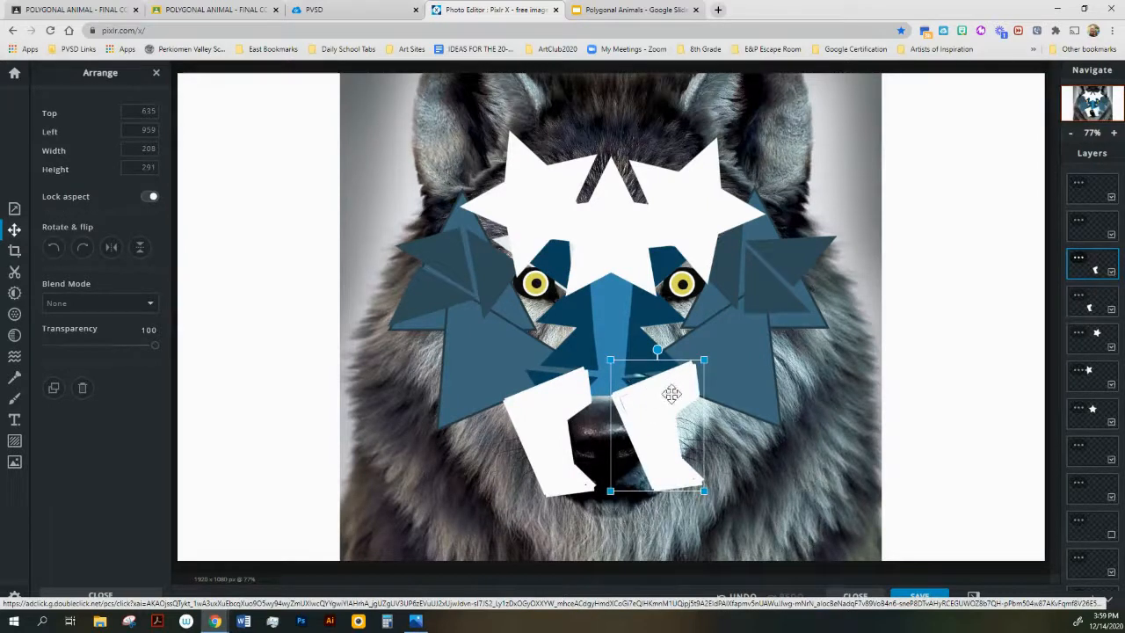
pyautogui.click(112, 249)
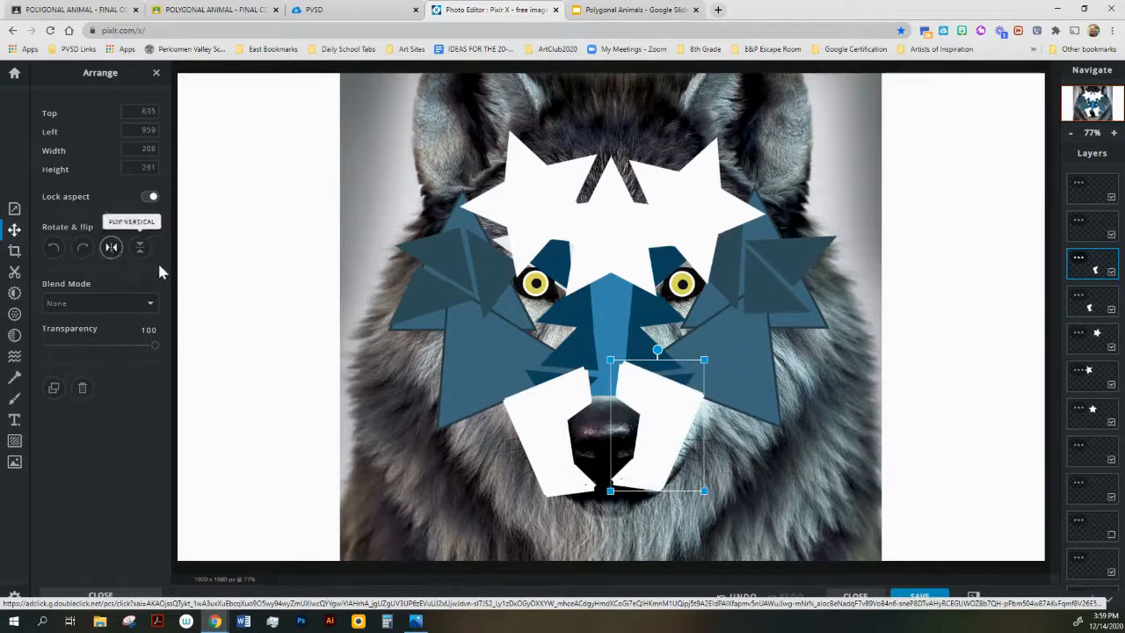
pyautogui.moveTo(666, 401)
pyautogui.mouseDown()
pyautogui.moveTo(676, 417)
pyautogui.moveTo(672, 406)
pyautogui.mouseUp()
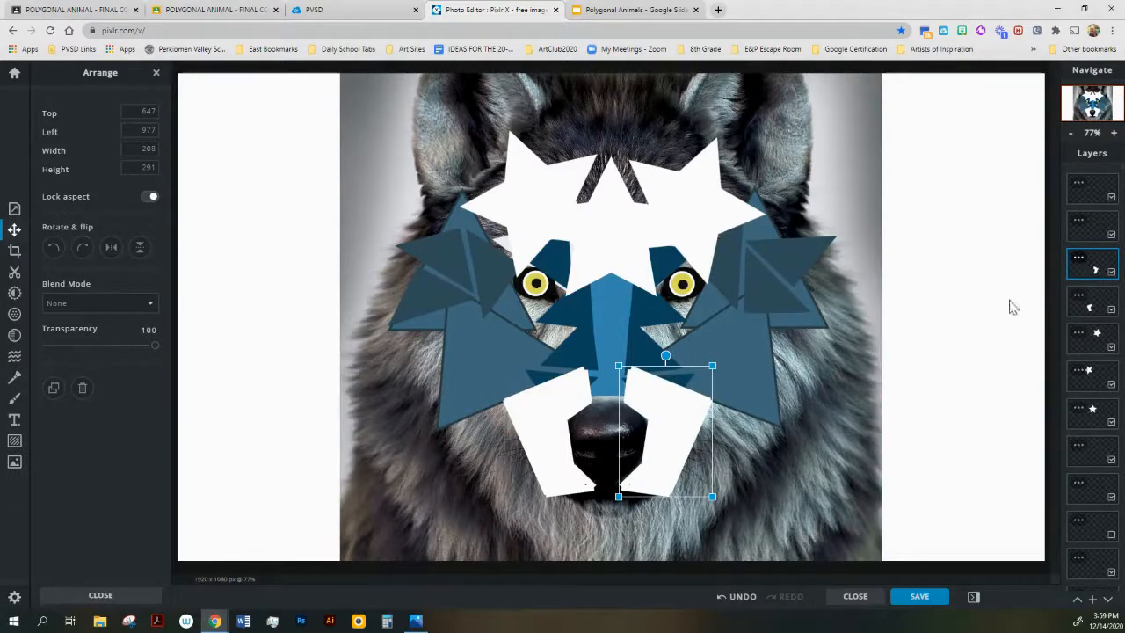
# - Move both white muzzle layers beneath the dark blue triangles above the nose, and hide the wolf photo layer
pyautogui.moveTo(1094, 264); pyautogui.dragTo(1101, 498)
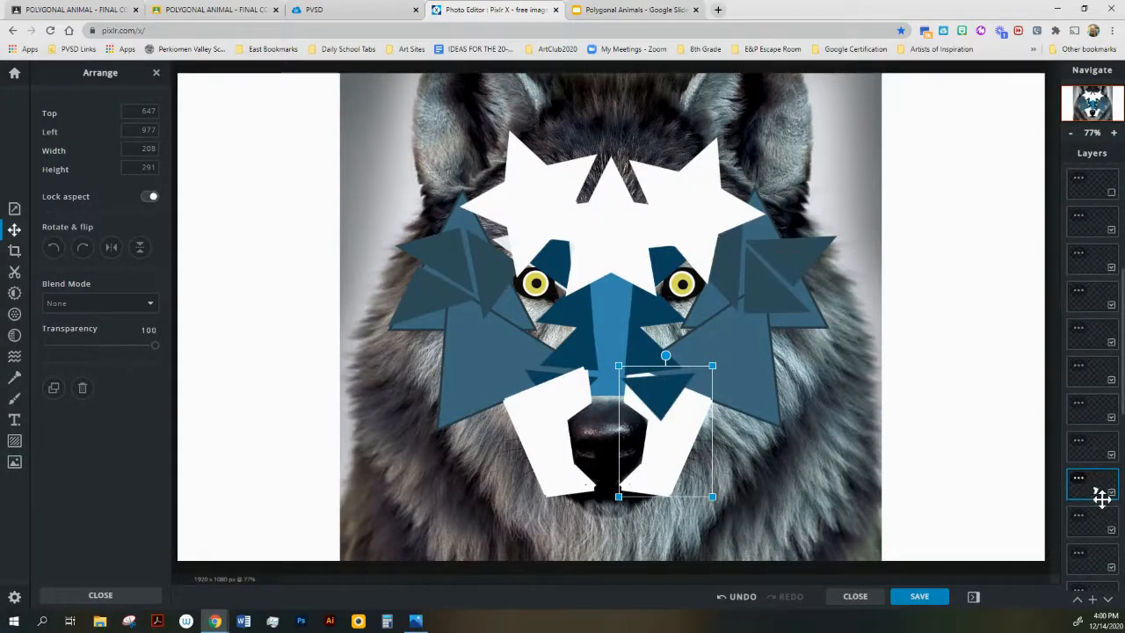
pyautogui.scroll(5, 1084, 343)
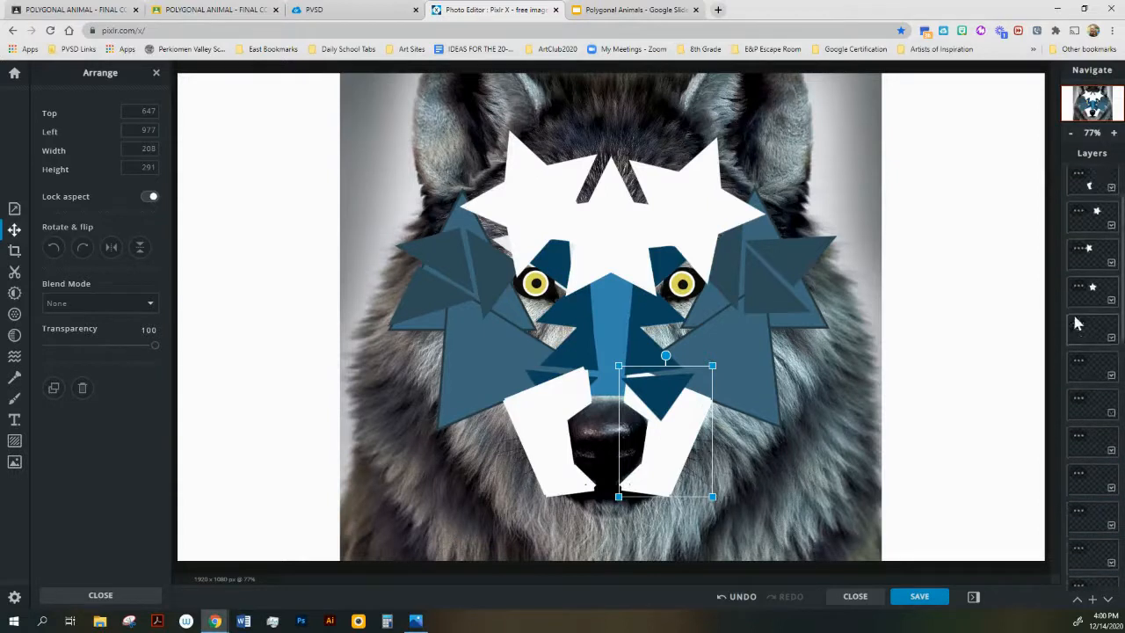
pyautogui.moveTo(1090, 258); pyautogui.dragTo(1104, 490)
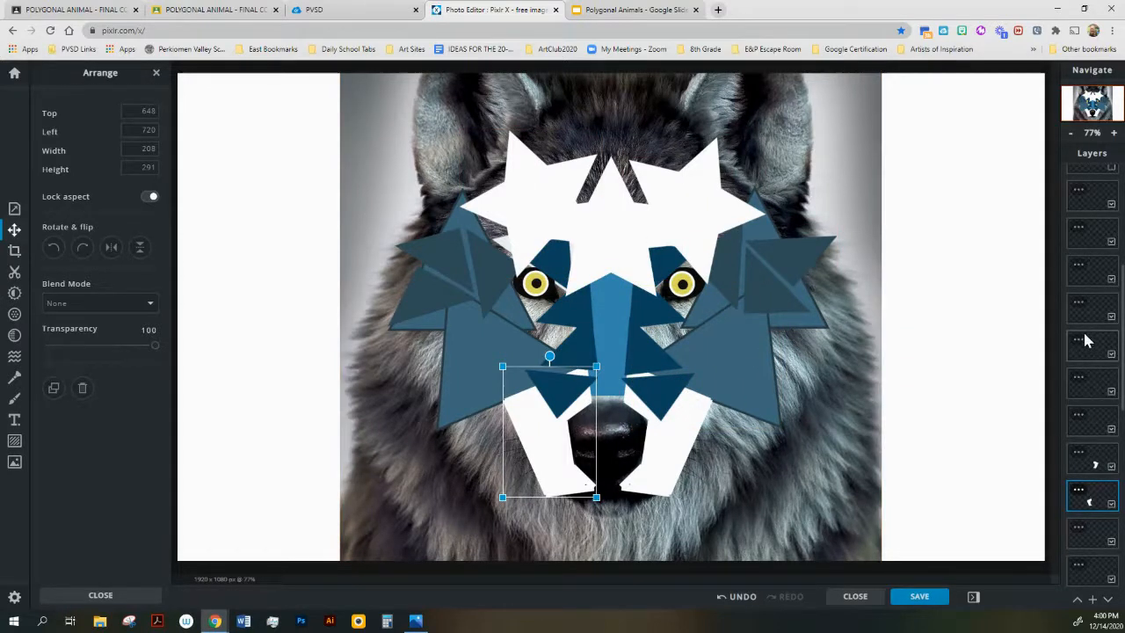
pyautogui.scroll(-5, 1090, 343)
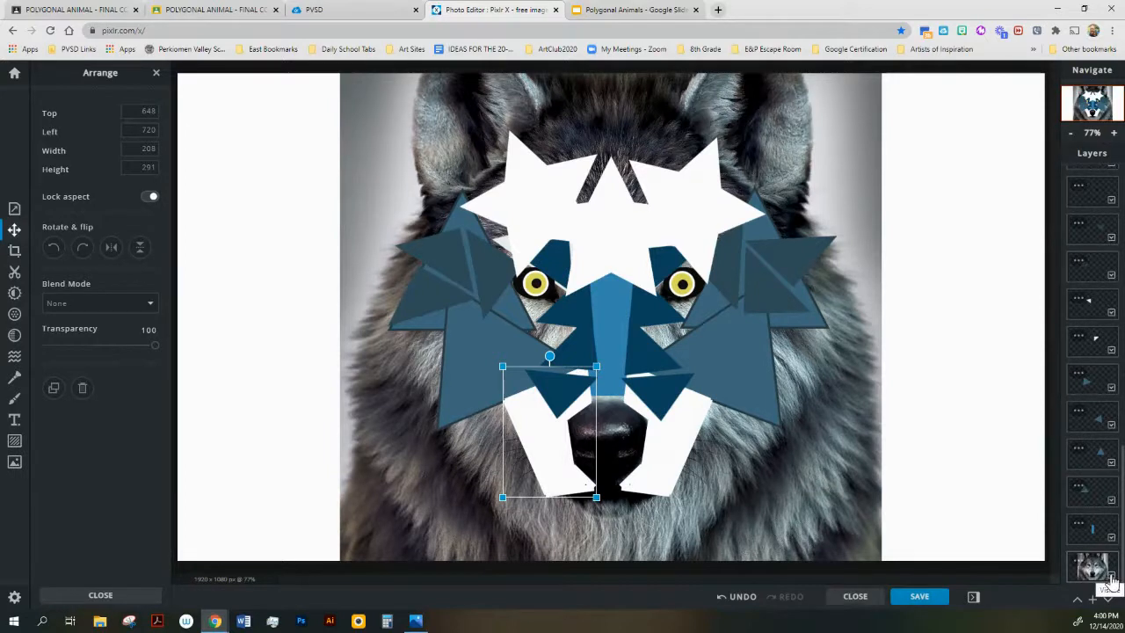
pyautogui.click(1112, 576)
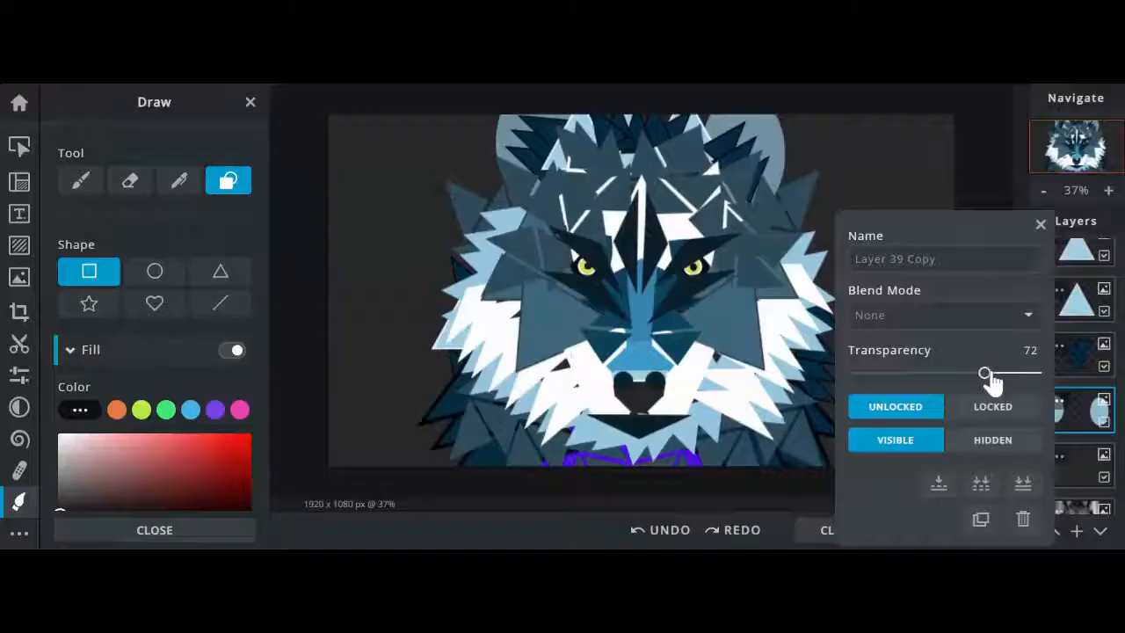
# - Set the light blue ear circles layer's transparency to 100 and cover the whole canvas with a filled #0F0F0F rectangle on it
pyautogui.moveTo(987, 375); pyautogui.dragTo(1052, 365)
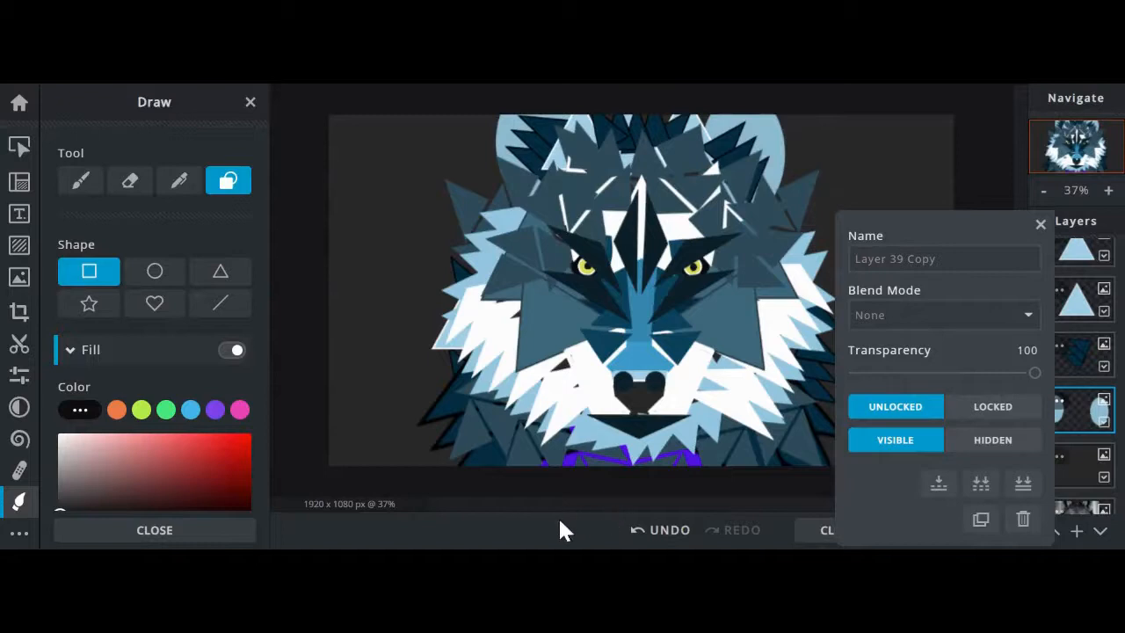
pyautogui.click(1041, 224)
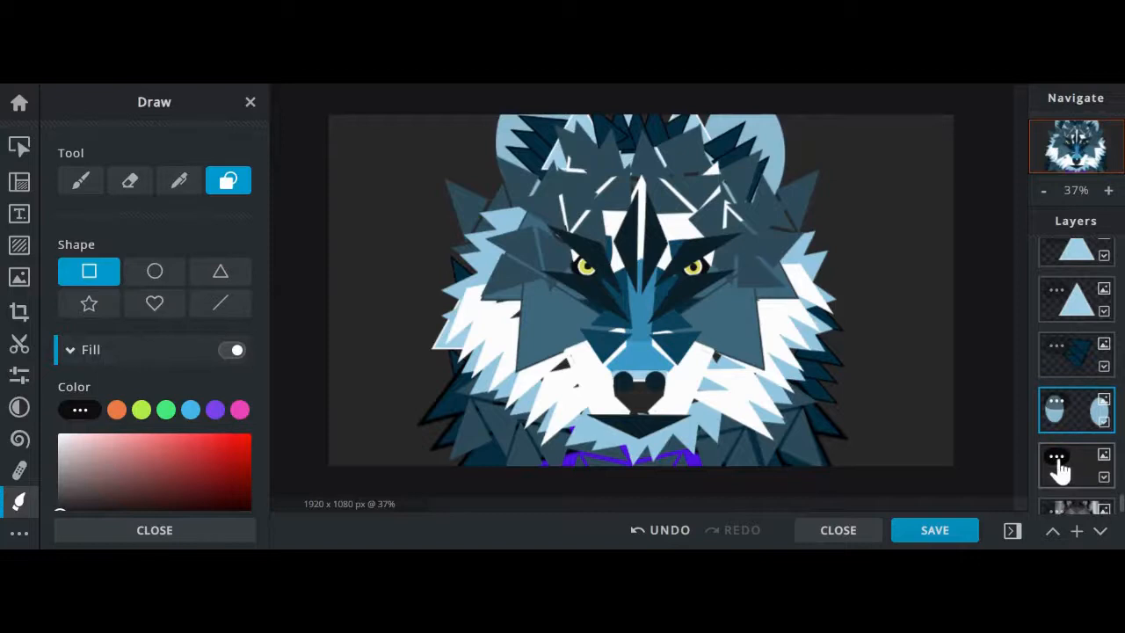
pyautogui.scroll(-1, 178, 451)
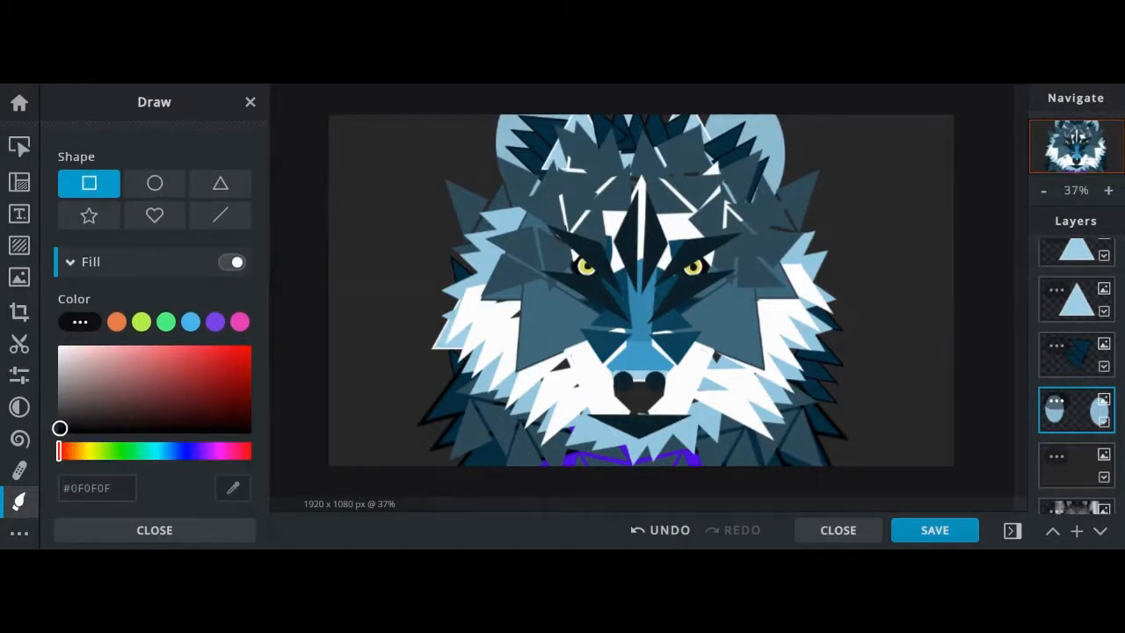
pyautogui.moveTo(328, 113); pyautogui.dragTo(980, 511)
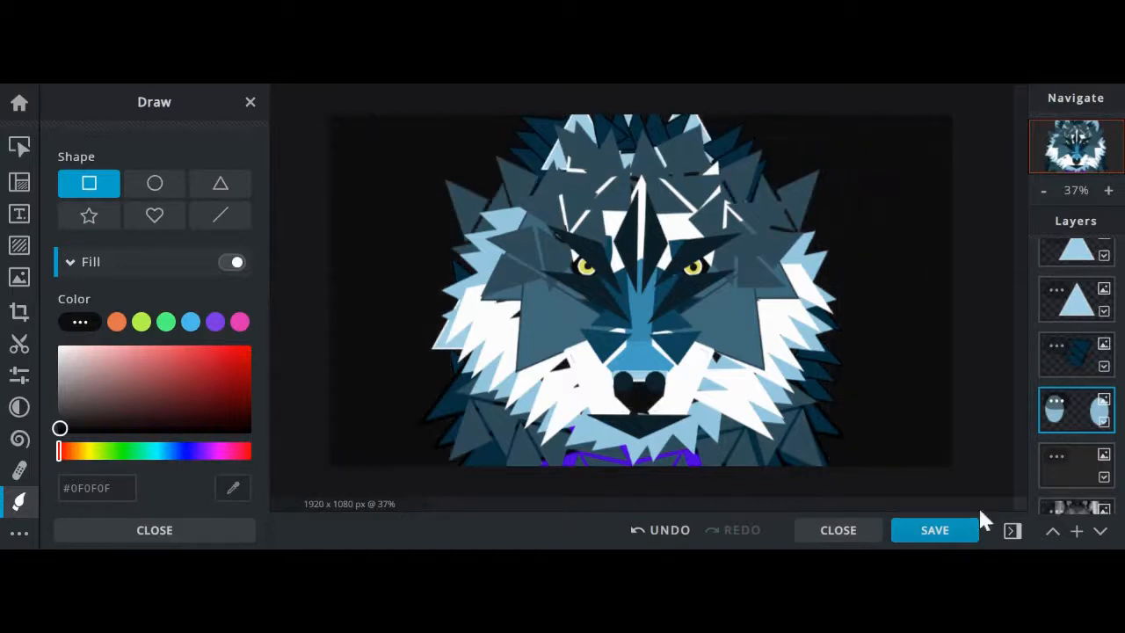
# - Delete the dark grey background layer just above the wolf photo, and hide the wolf photo layer
pyautogui.click(1059, 468)
pyautogui.click(1058, 458)
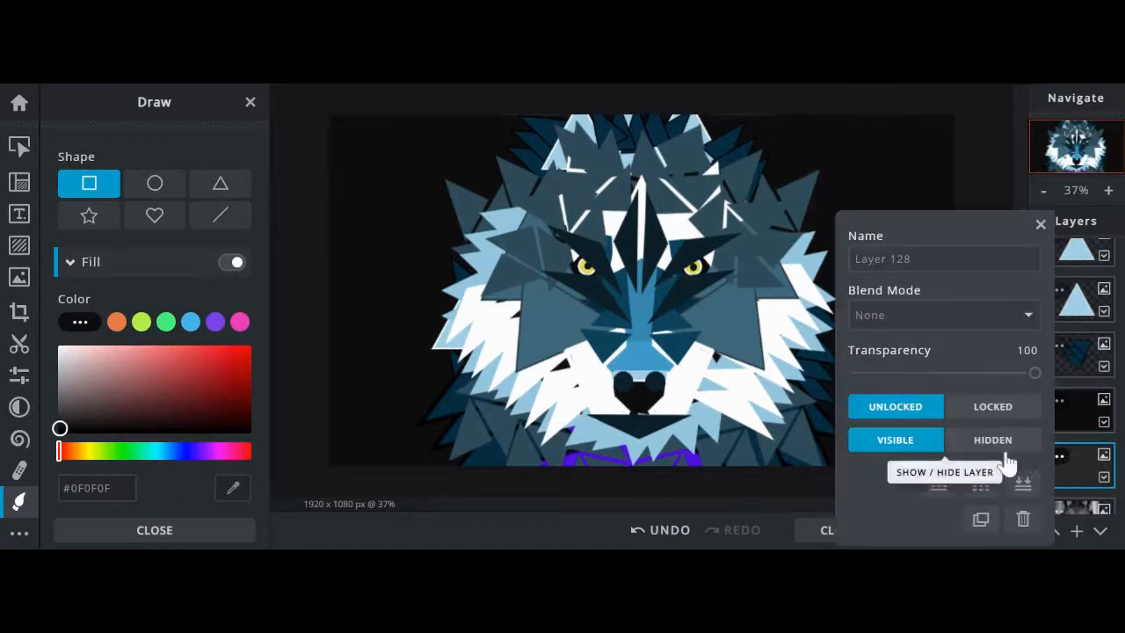
pyautogui.click(1025, 519)
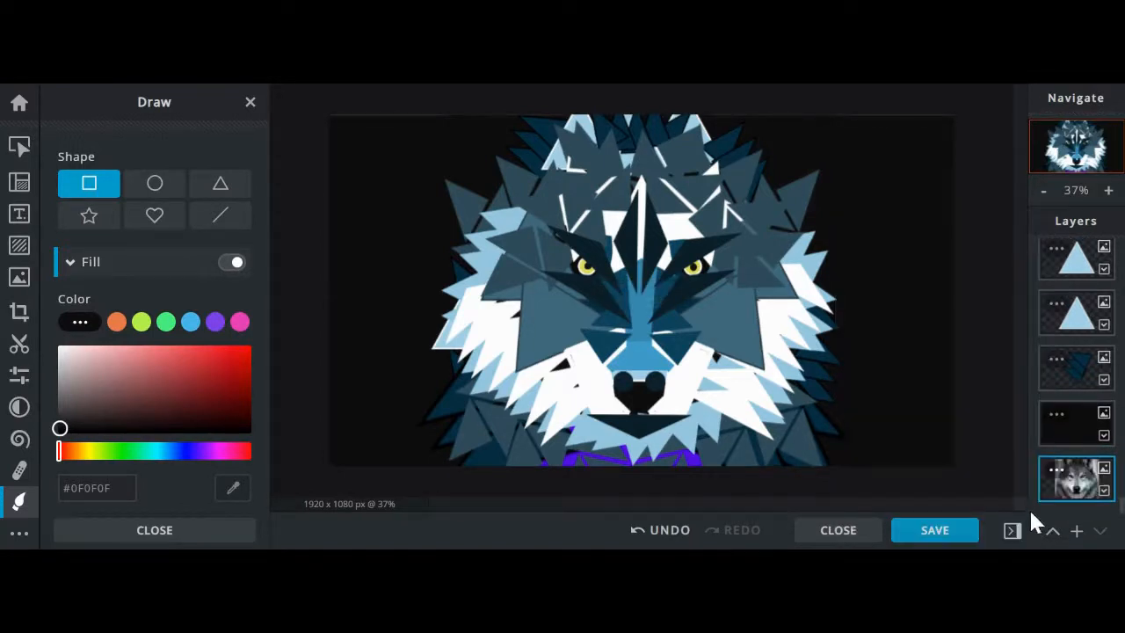
pyautogui.click(1105, 493)
# - Save the image as a PXD download, with a file name made of the creator's name followed by "-PolyWolf-Final"
pyautogui.click(935, 530)
pyautogui.click(686, 234)
pyautogui.write('Mr')
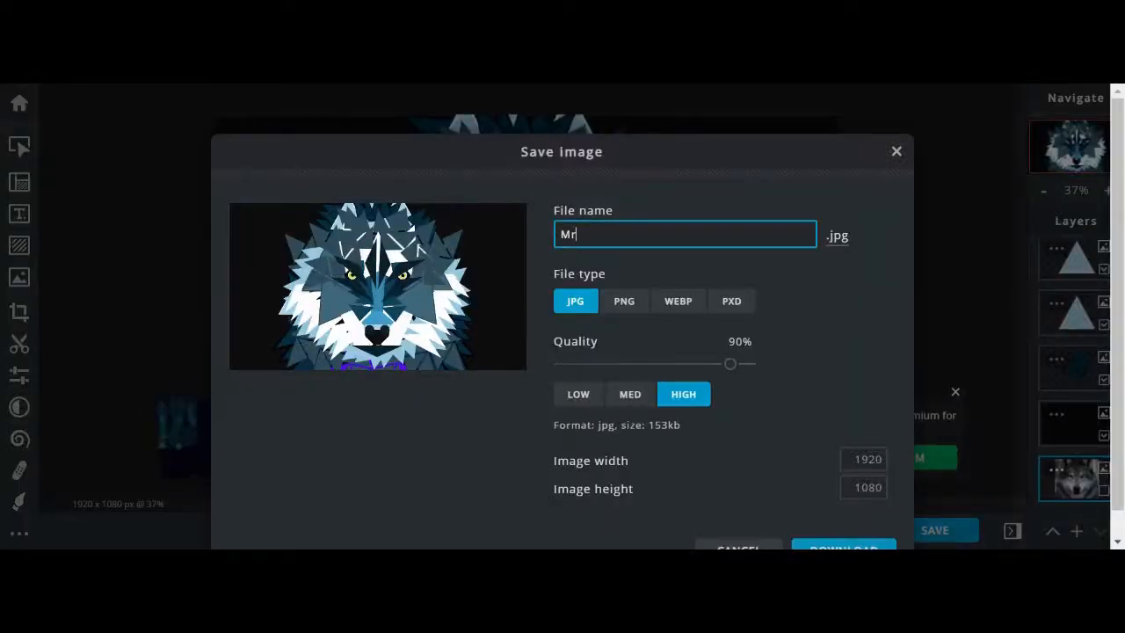
pyautogui.write('Bernholdt')
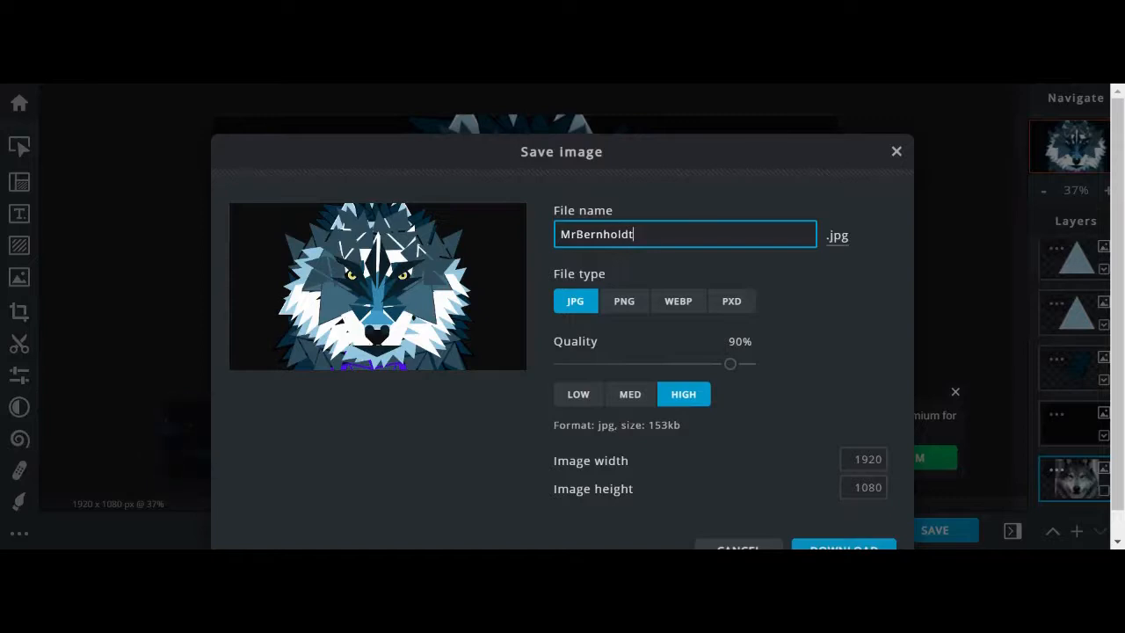
pyautogui.write('-PolyWolf')
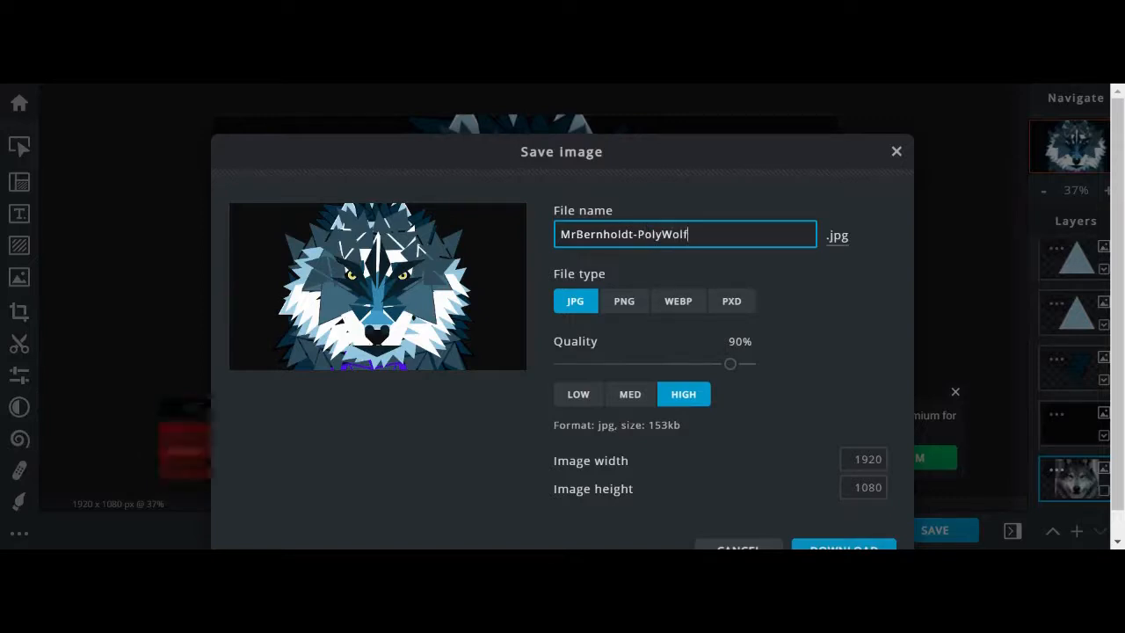
pyautogui.write('-Final')
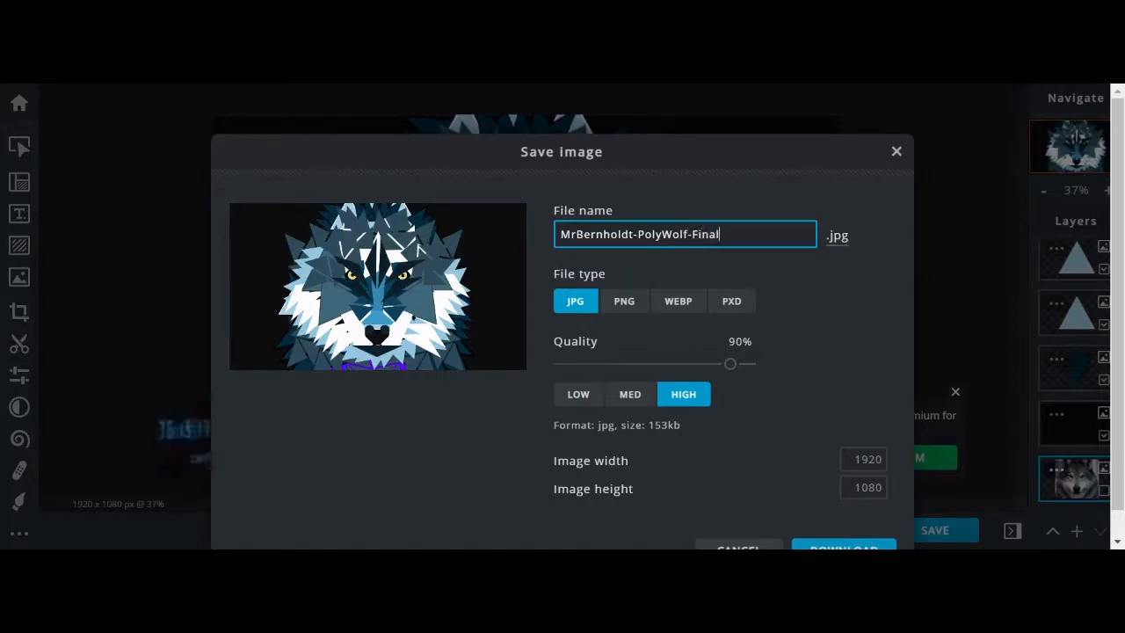
pyautogui.click(730, 302)
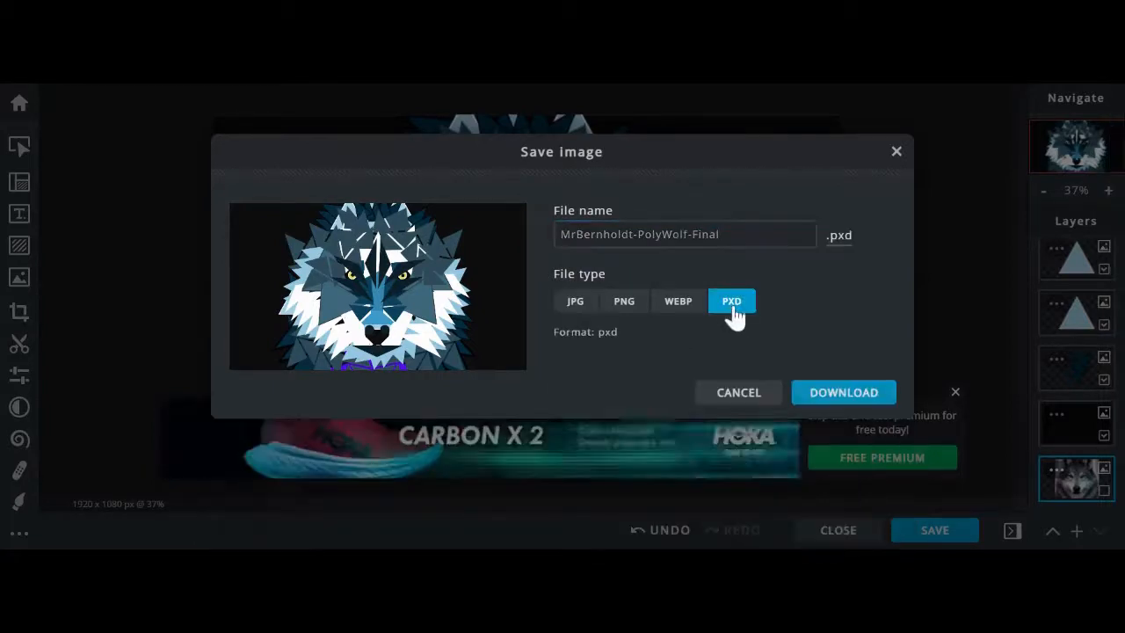
pyautogui.click(840, 393)
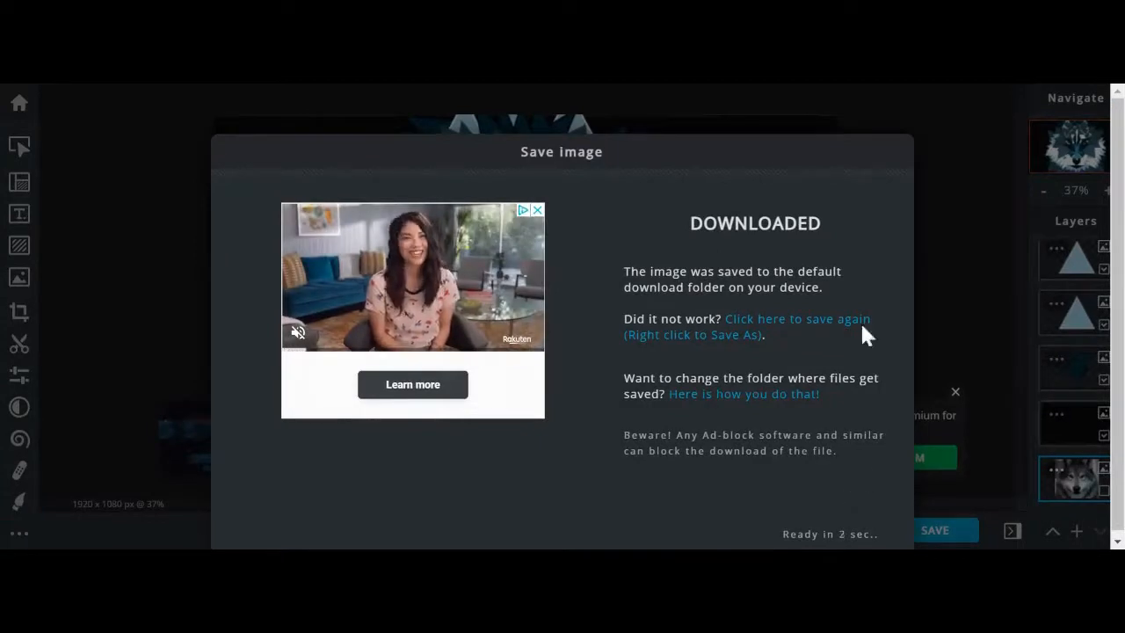
pyautogui.click(896, 151)
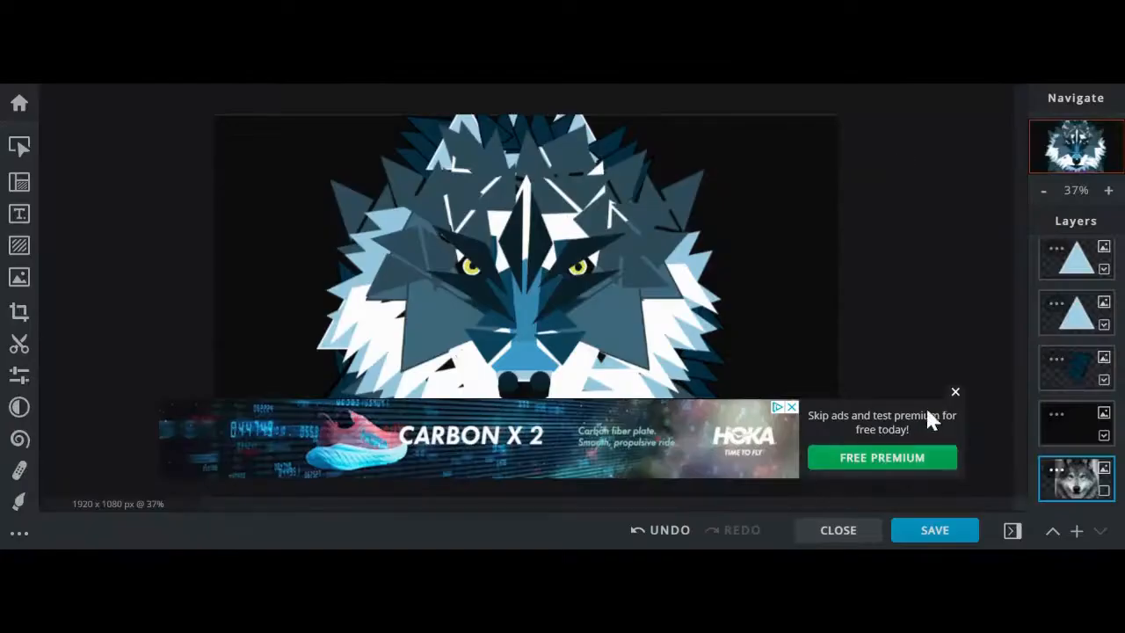
# - Start saving the image as a PNG, with a file name made of the creator's name followed by "-PolyWolf-Final"
pyautogui.click(956, 391)
pyautogui.click(919, 533)
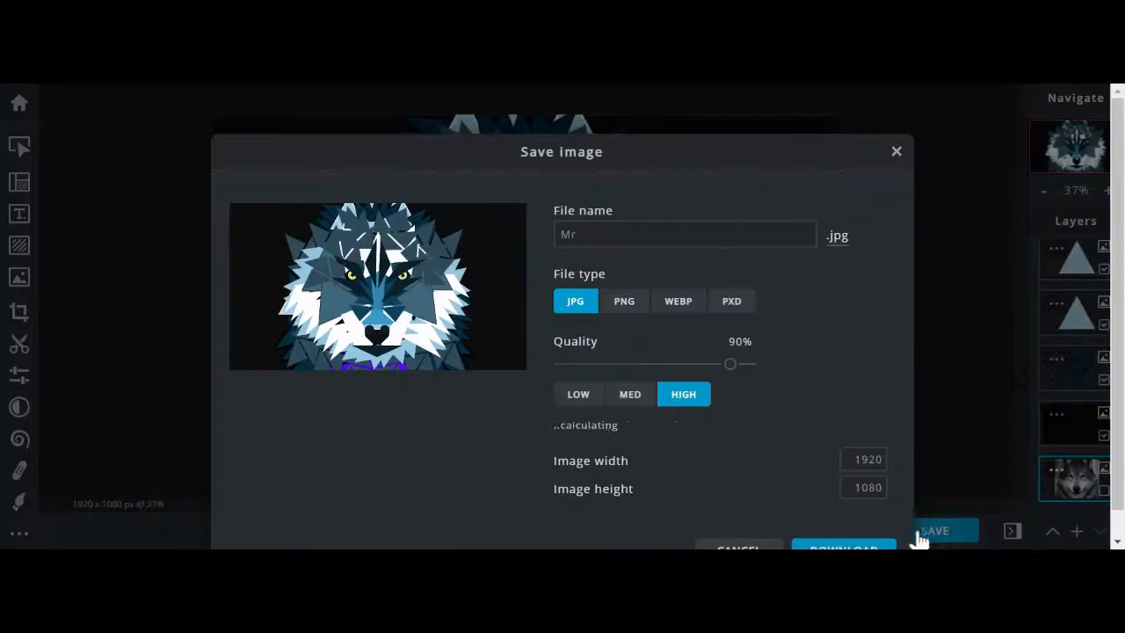
pyautogui.click(622, 235)
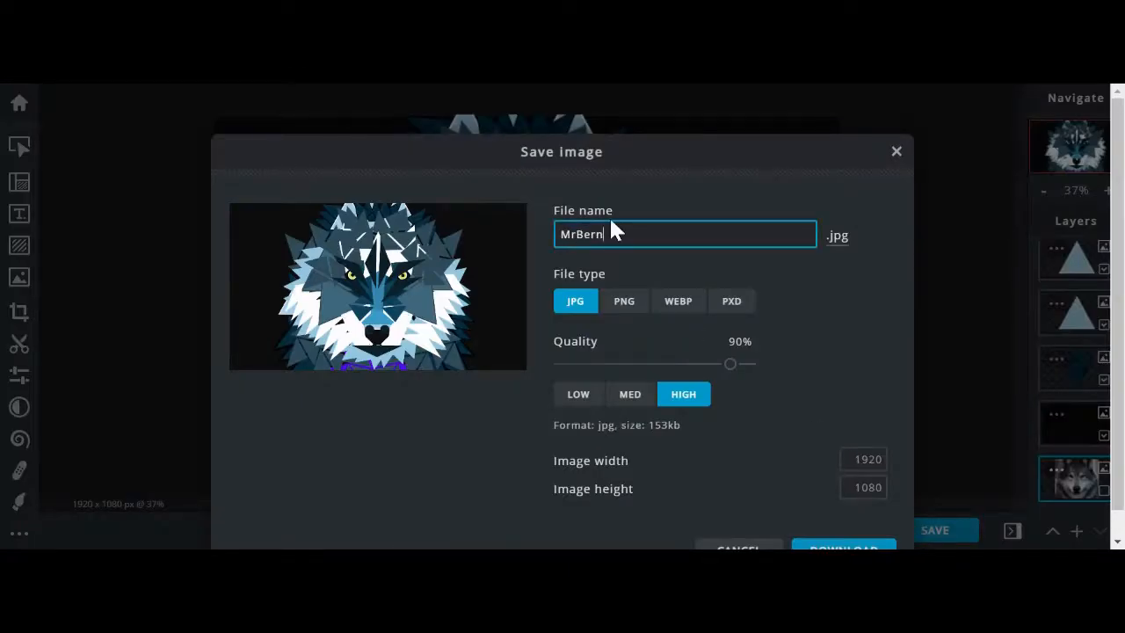
pyautogui.write('Bernholdt -PolyWolf-Final')
pyautogui.click(625, 308)
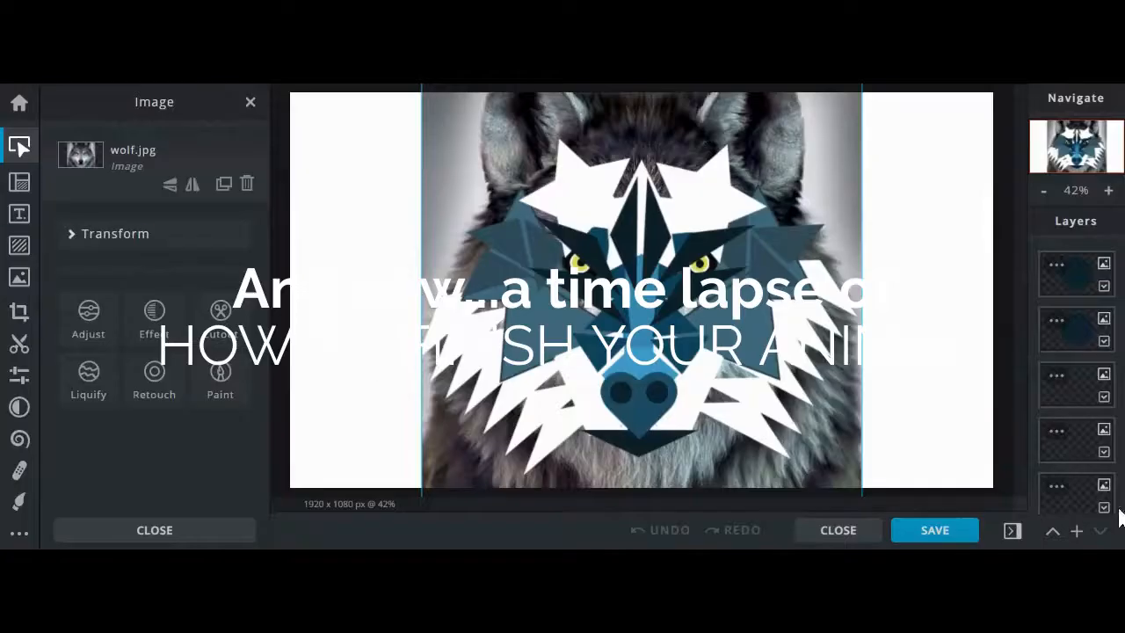
# - Add an empty layer beneath the white fur layers and draw a small light blue filled triangle beside the chin on it
pyautogui.click(1078, 532)
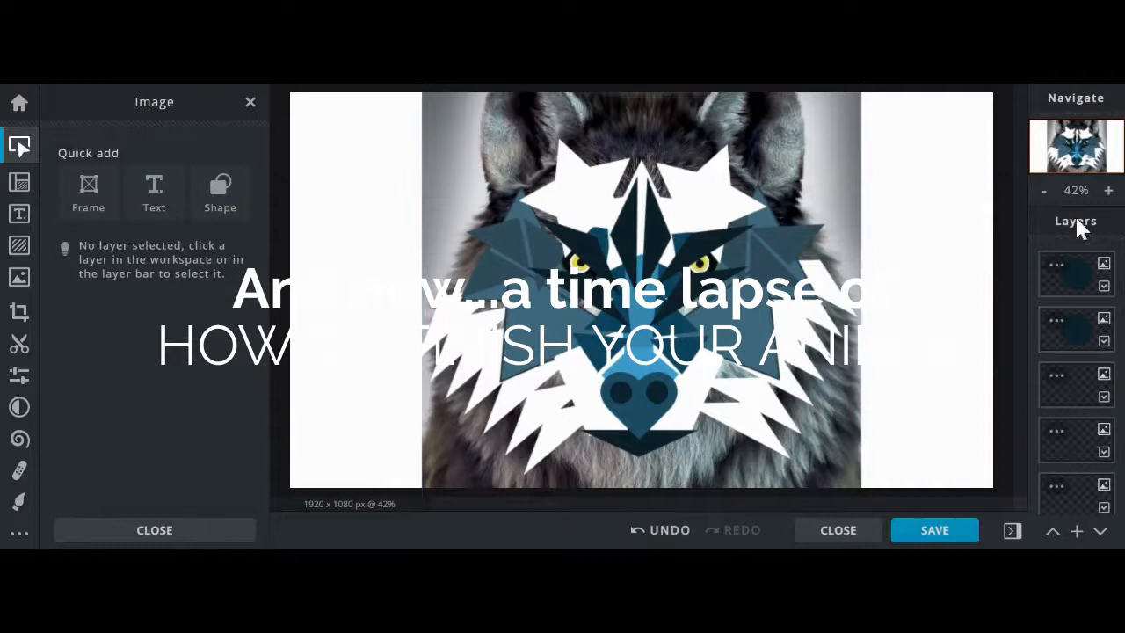
pyautogui.scroll(-10, 1079, 439)
pyautogui.click(20, 502)
pyautogui.click(228, 181)
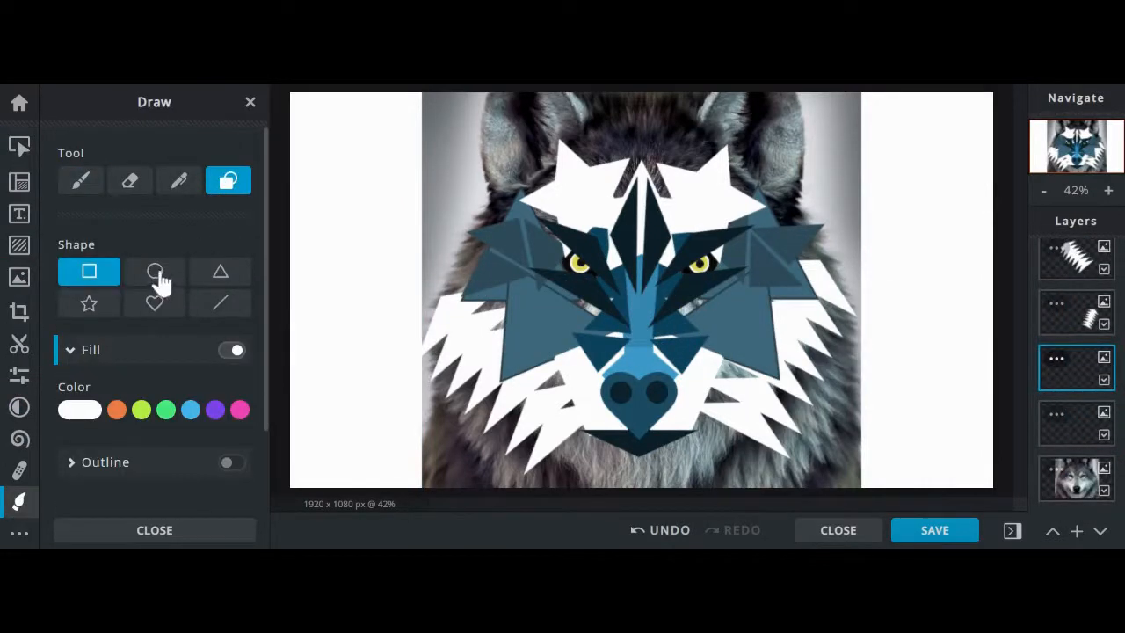
pyautogui.click(219, 272)
pyautogui.click(191, 409)
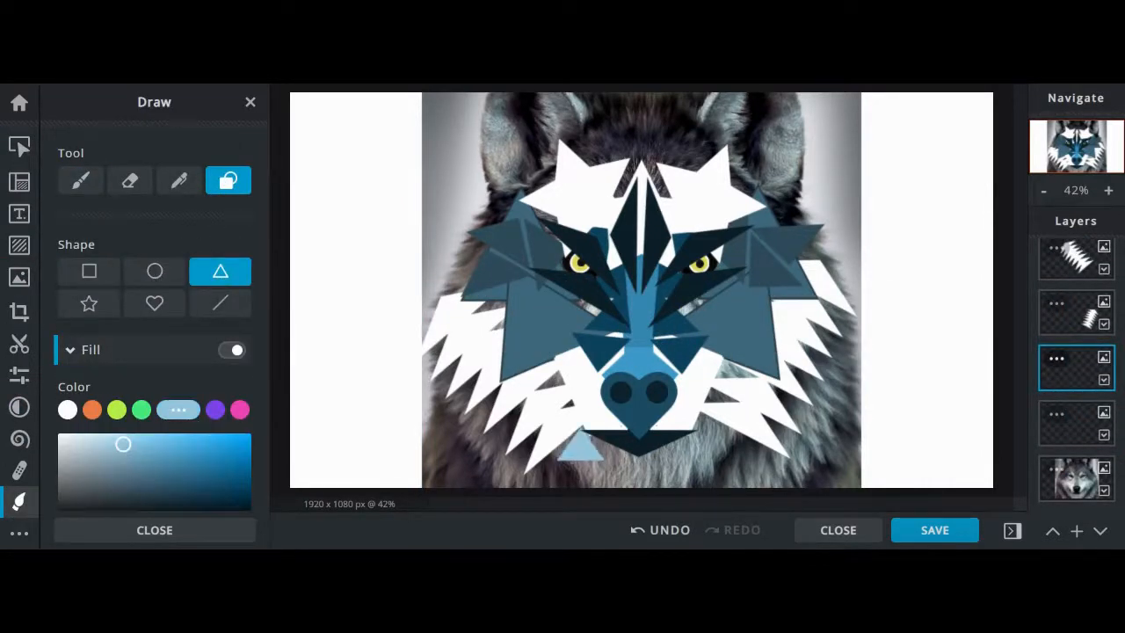
# - Tilt the light blue triangle slightly and lock the position of the white left cheek fur layer
pyautogui.click(19, 146)
pyautogui.moveTo(581, 413); pyautogui.dragTo(572, 415)
pyautogui.moveTo(598, 450); pyautogui.dragTo(467, 249)
pyautogui.hotkey('ctrl', 'z')
pyautogui.click(1056, 248)
pyautogui.click(991, 407)
# - Duplicate the light blue triangle and fit the copies behind the white fur along the lower left cheek
pyautogui.rightClick(576, 459)
pyautogui.click(613, 416)
pyautogui.rightClick(557, 432)
pyautogui.click(598, 392)
pyautogui.rightClick(489, 402)
pyautogui.click(549, 352)
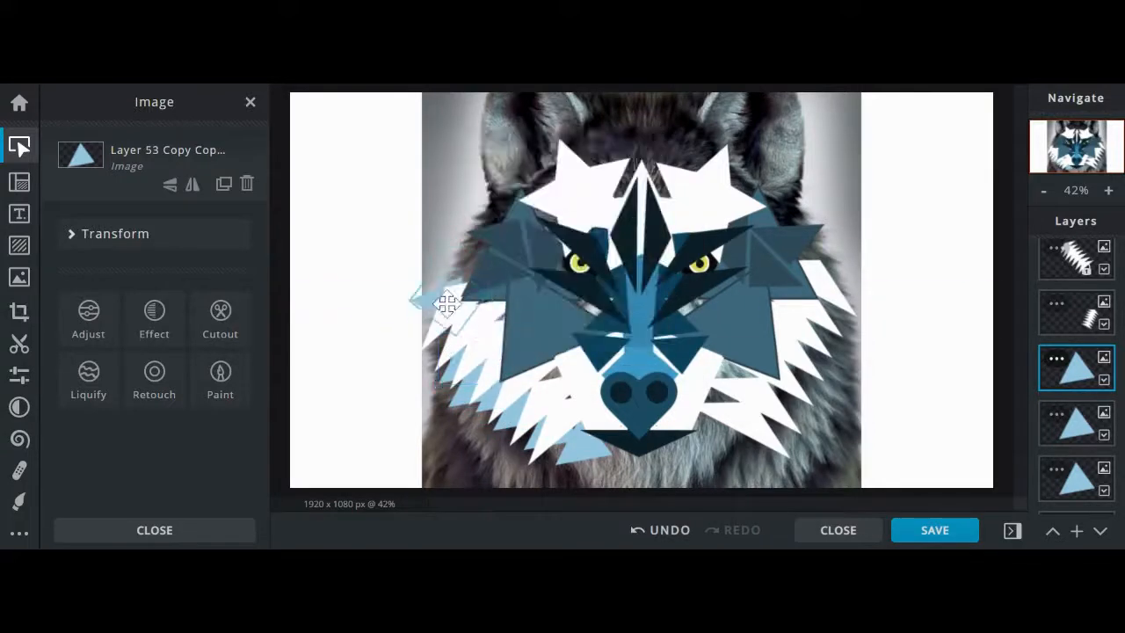
# - Duplicate more light blue triangles and arrange them up the left side of the face, beside the dark eye shards
pyautogui.rightClick(474, 299)
pyautogui.click(519, 510)
pyautogui.moveTo(448, 306); pyautogui.dragTo(457, 211)
pyautogui.rightClick(469, 264)
pyautogui.rightClick(458, 267)
pyautogui.click(477, 407)
pyautogui.rightClick(463, 240)
pyautogui.click(486, 380)
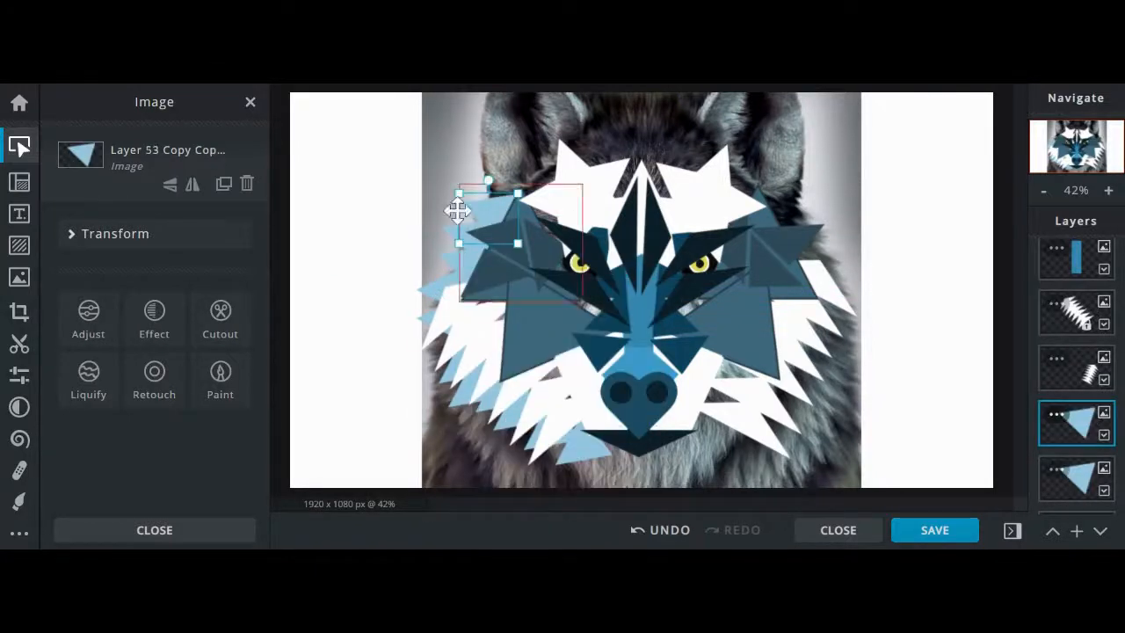
# - Duplicate the light blue triangle beside the chin and spread the copies in a row beneath the mouth
pyautogui.rightClick(581, 451)
pyautogui.click(603, 457)
pyautogui.moveTo(579, 452); pyautogui.dragTo(663, 472)
pyautogui.rightClick(596, 462)
pyautogui.click(618, 457)
pyautogui.rightClick(636, 466)
pyautogui.click(656, 428)
pyautogui.rightClick(651, 474)
pyautogui.click(672, 451)
# - Undo the accidental move of the white right cheek fur and lock that layer's position
pyautogui.moveTo(694, 422); pyautogui.dragTo(689, 417)
pyautogui.hotkey('ctrl', 'z')
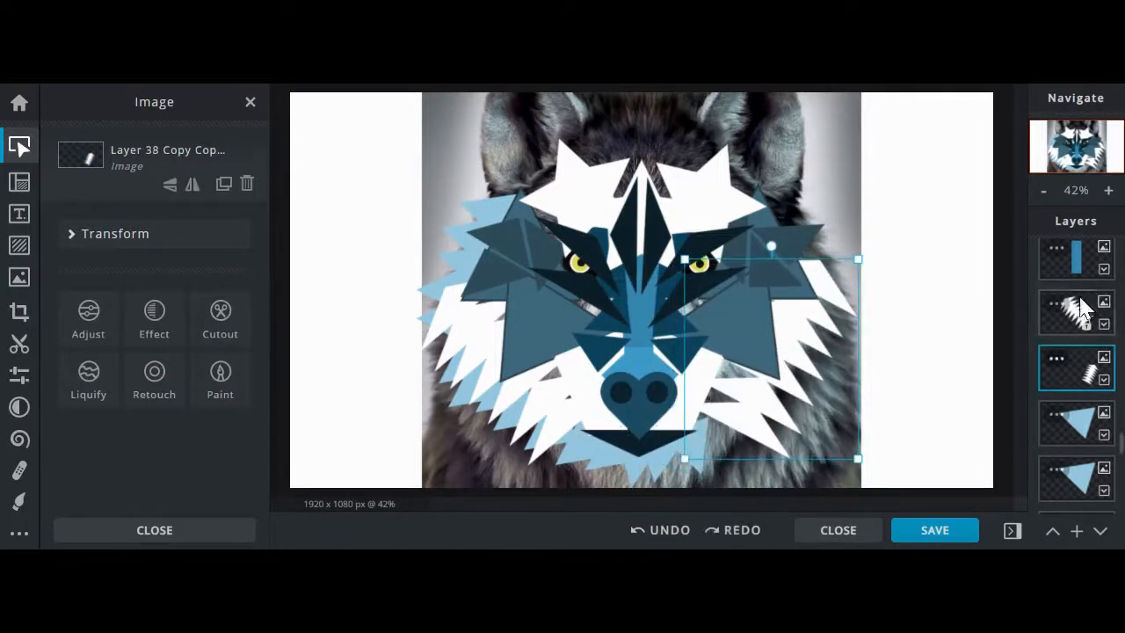
pyautogui.scroll(-1, 1075, 312)
pyautogui.click(1057, 271)
pyautogui.click(1002, 405)
# - Duplicate another light blue triangle at the chin's right edge, and undo the accidental move of the mouth shape
pyautogui.click(703, 255)
pyautogui.click(691, 451)
pyautogui.rightClick(694, 459)
pyautogui.click(712, 452)
pyautogui.moveTo(691, 453); pyautogui.dragTo(697, 452)
pyautogui.click(660, 529)
# - Lock the positions of four of the dark blue shape layers
pyautogui.scroll(10, 1055, 345)
pyautogui.scroll(-8, 1064, 351)
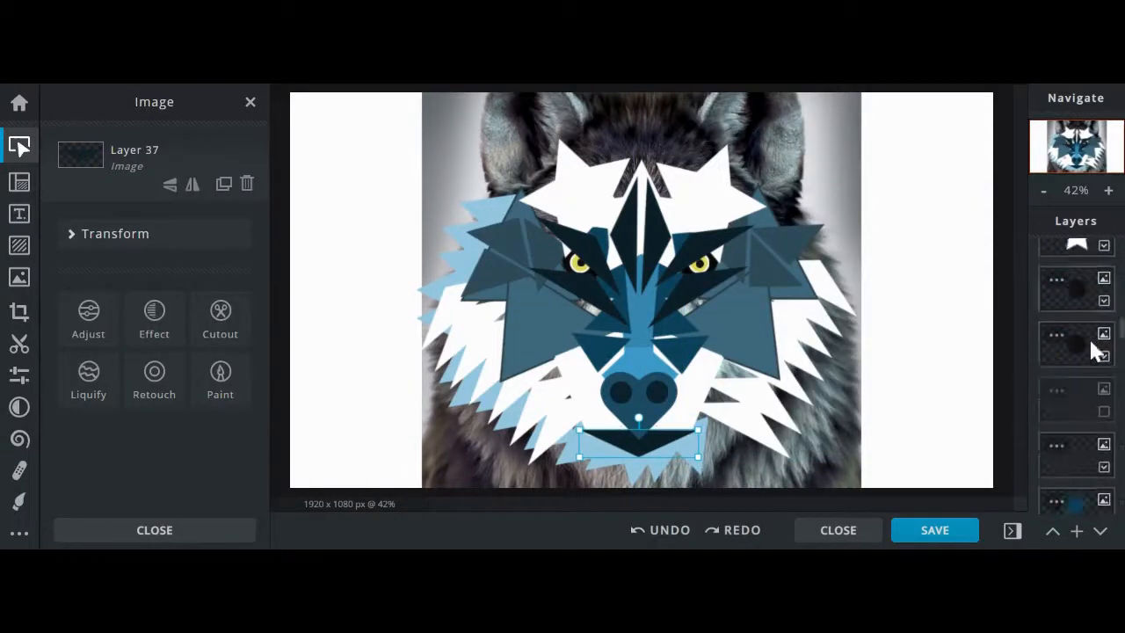
pyautogui.scroll(5, 1068, 352)
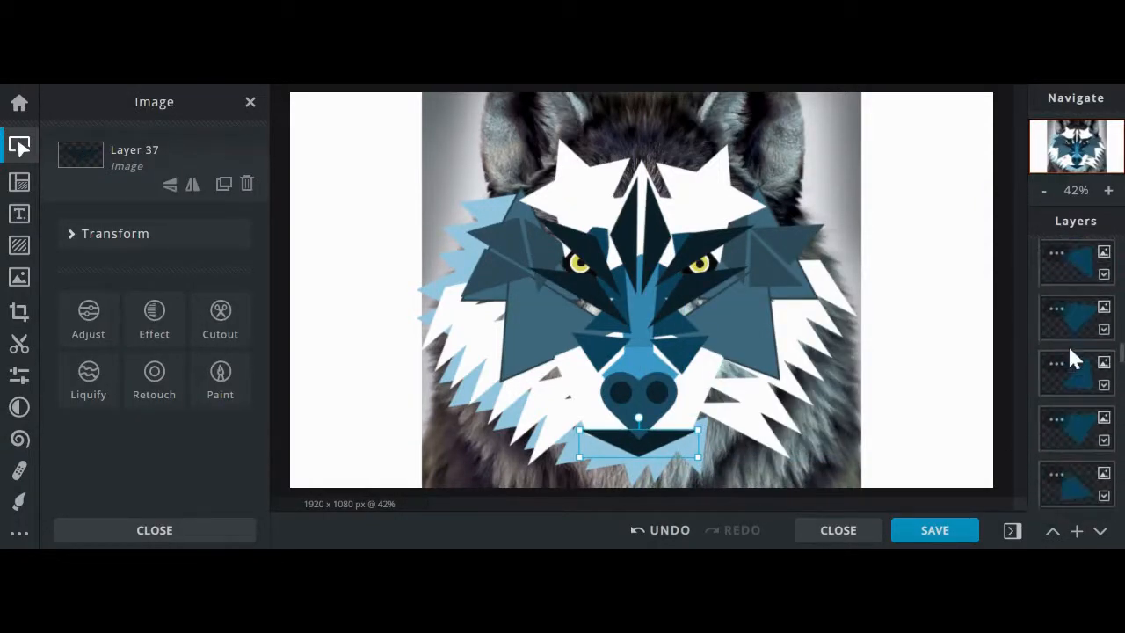
pyautogui.click(1057, 315)
pyautogui.click(991, 404)
pyautogui.click(1058, 260)
pyautogui.click(986, 404)
pyautogui.scroll(1, 1059, 326)
pyautogui.click(1058, 292)
pyautogui.click(988, 405)
pyautogui.scroll(1, 1059, 333)
pyautogui.click(1059, 326)
pyautogui.click(993, 406)
# - Duplicate light blue triangles and fit them behind the white fur along the right cheek
pyautogui.moveTo(692, 451); pyautogui.dragTo(743, 420)
pyautogui.hotkey('ctrl', 'd')
pyautogui.moveTo(732, 370); pyautogui.dragTo(789, 301)
pyautogui.hotkey('ctrl', 'd')
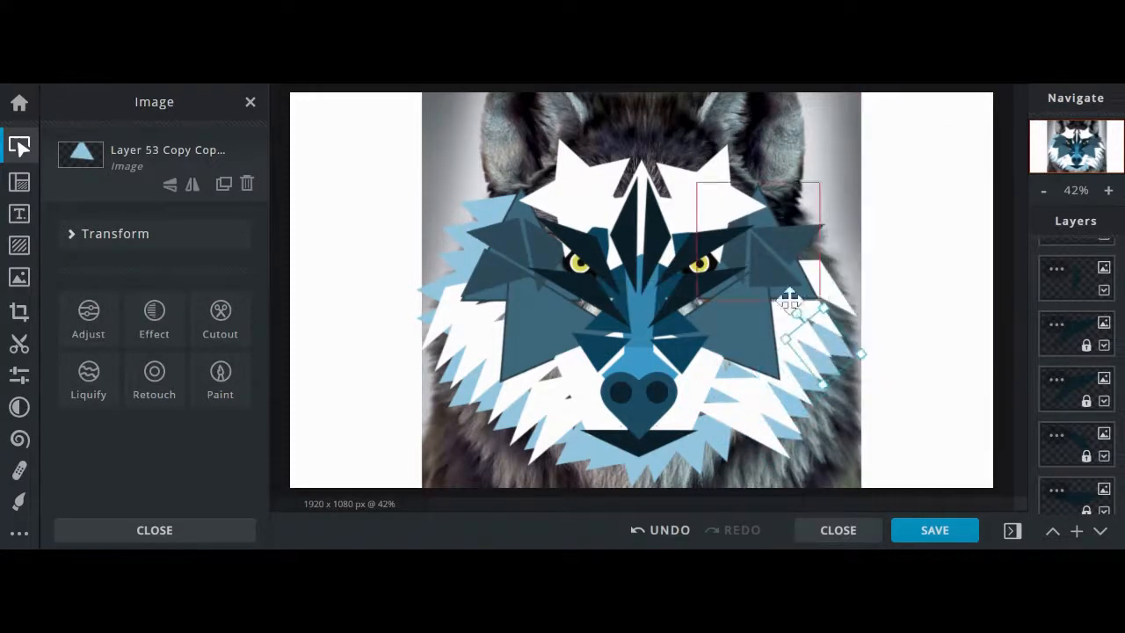
# - Duplicate more light blue triangles and arrange them up the right side of the face, beside the dark eye shards
pyautogui.rightClick(814, 340)
pyautogui.click(865, 511)
pyautogui.moveTo(827, 337); pyautogui.dragTo(802, 211)
pyautogui.rightClick(840, 298)
pyautogui.click(891, 467)
pyautogui.rightClick(839, 267)
pyautogui.click(890, 440)
pyautogui.rightClick(820, 247)
pyautogui.click(875, 441)
# - Place a copy of the dark blue shards above the right eye and order its layer just above the white stars
pyautogui.scroll(-4, 1055, 343)
pyautogui.scroll(-20, 1054, 343)
pyautogui.scroll(20, 1076, 369)
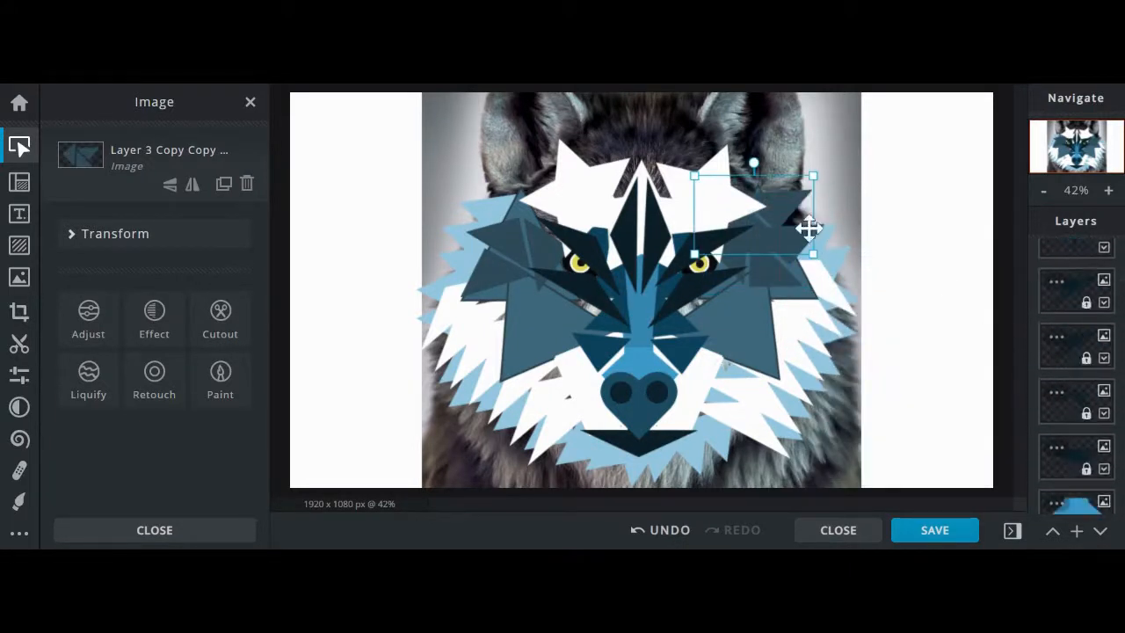
pyautogui.scroll(-10, 1082, 378)
pyautogui.moveTo(1079, 325); pyautogui.dragTo(1079, 299)
# - Duplicate the dark blue shards onto the left side of the forehead and rotate the copy to fit above the left eye
pyautogui.rightClick(774, 210)
pyautogui.click(825, 392)
pyautogui.moveTo(764, 207); pyautogui.dragTo(571, 183)
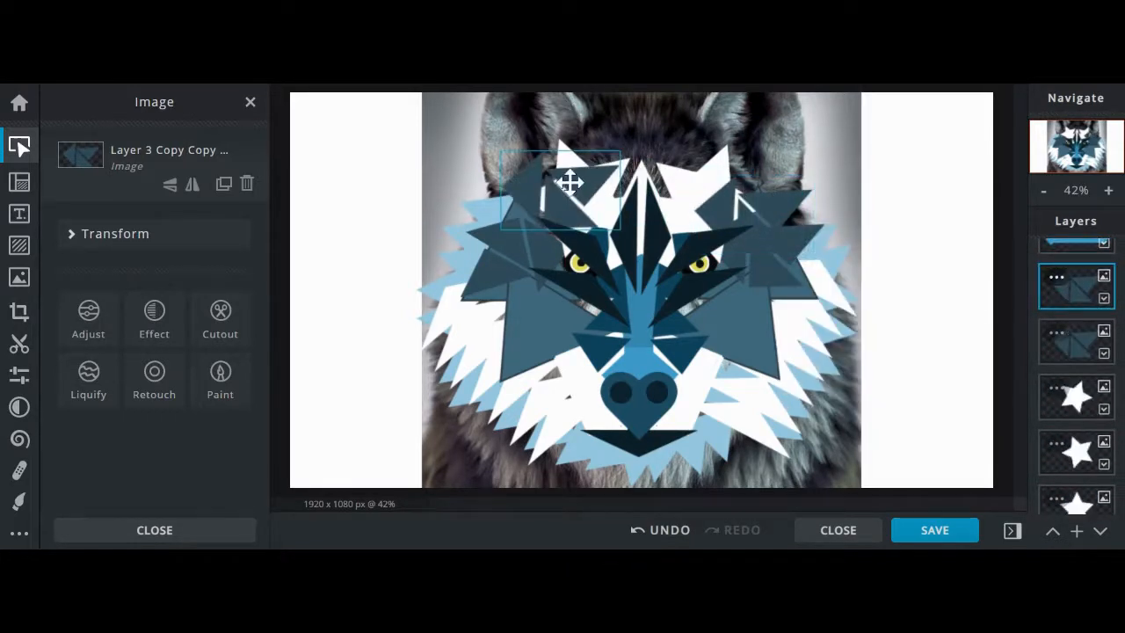
pyautogui.moveTo(561, 141); pyautogui.dragTo(539, 218)
pyautogui.moveTo(572, 181); pyautogui.dragTo(565, 193)
# - Duplicate the right-hand forehead shards onto the upper middle of the forehead and rotate the copy
pyautogui.click(729, 200)
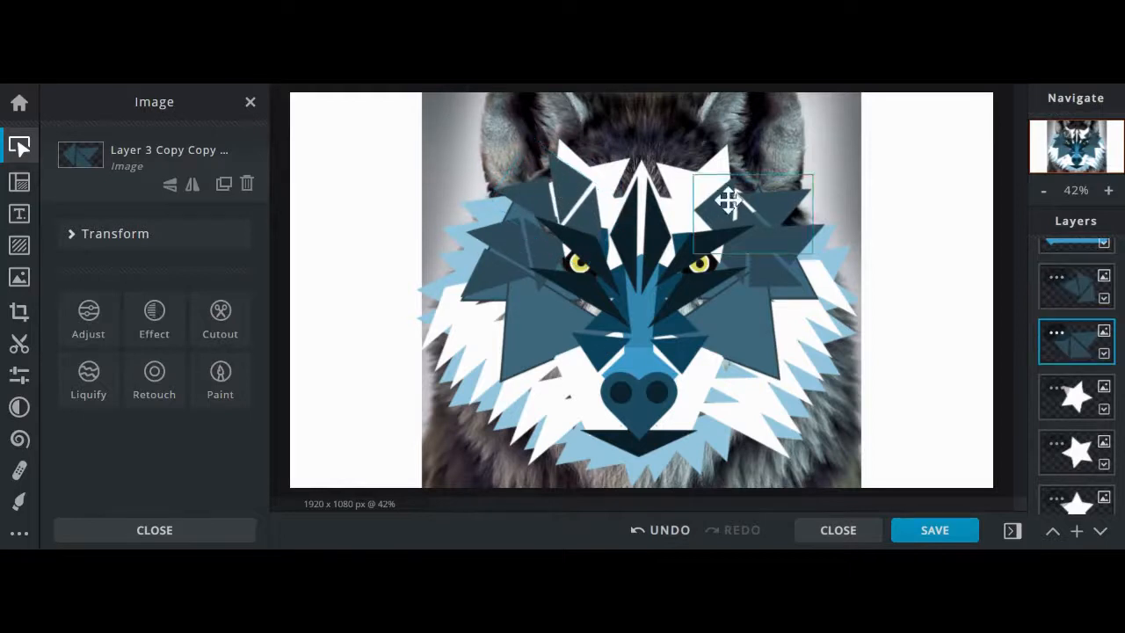
pyautogui.rightClick(729, 200)
pyautogui.click(779, 383)
pyautogui.moveTo(730, 208); pyautogui.dragTo(673, 167)
pyautogui.moveTo(698, 122); pyautogui.dragTo(658, 139)
pyautogui.moveTo(699, 155); pyautogui.dragTo(446, 425)
# - Duplicate the forehead shards, flip one copy vertically, and place another copy at the lower left of the neck
pyautogui.rightClick(683, 143)
pyautogui.click(733, 325)
pyautogui.click(173, 188)
pyautogui.rightClick(577, 126)
pyautogui.click(635, 271)
pyautogui.moveTo(493, 368); pyautogui.dragTo(472, 402)
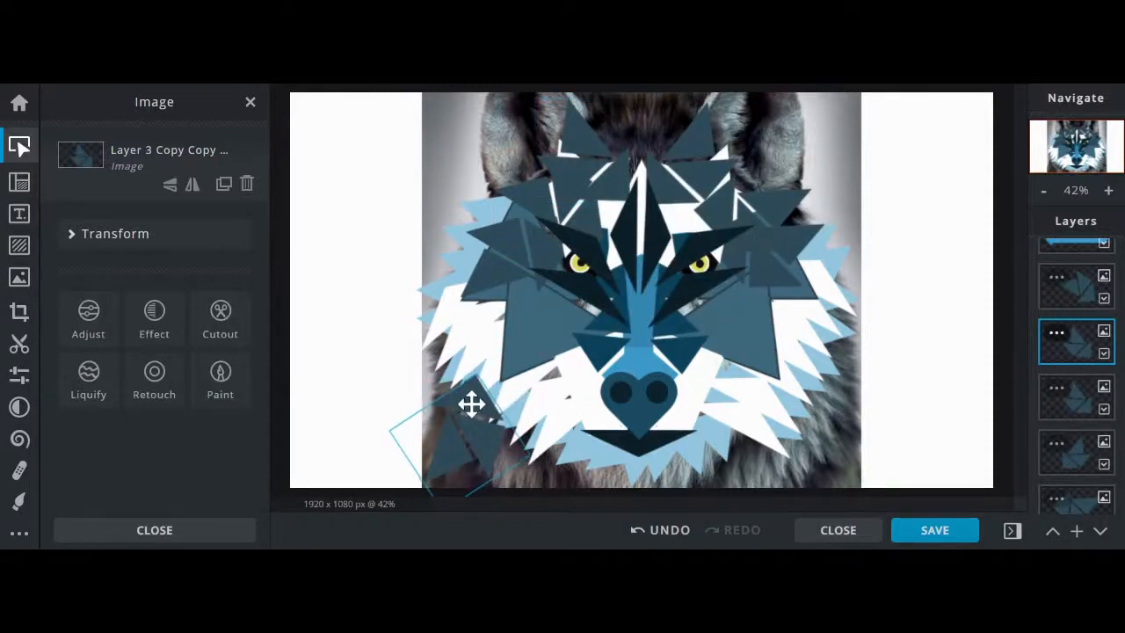
# - Duplicate the lower left neck shards across the neck, mirroring copies horizontally for the right side
pyautogui.moveTo(1110, 360); pyautogui.dragTo(1081, 519)
pyautogui.scroll(-4, 1074, 464)
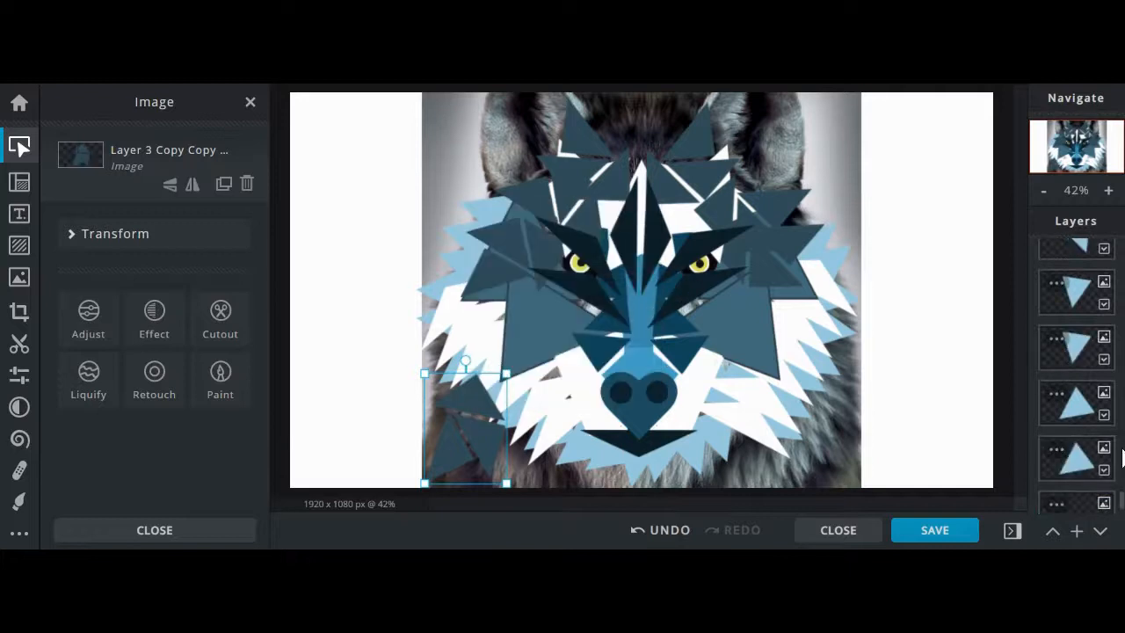
pyautogui.moveTo(976, 453); pyautogui.dragTo(505, 411)
pyautogui.click(192, 184)
pyautogui.moveTo(768, 420); pyautogui.dragTo(589, 460)
pyautogui.rightClick(804, 424)
pyautogui.click(800, 396)
pyautogui.rightClick(655, 482)
pyautogui.click(703, 416)
pyautogui.click(192, 184)
# - Merge the dark neck shard layers down into a single layer
pyautogui.scroll(20, 1090, 334)
pyautogui.scroll(-4, 1087, 307)
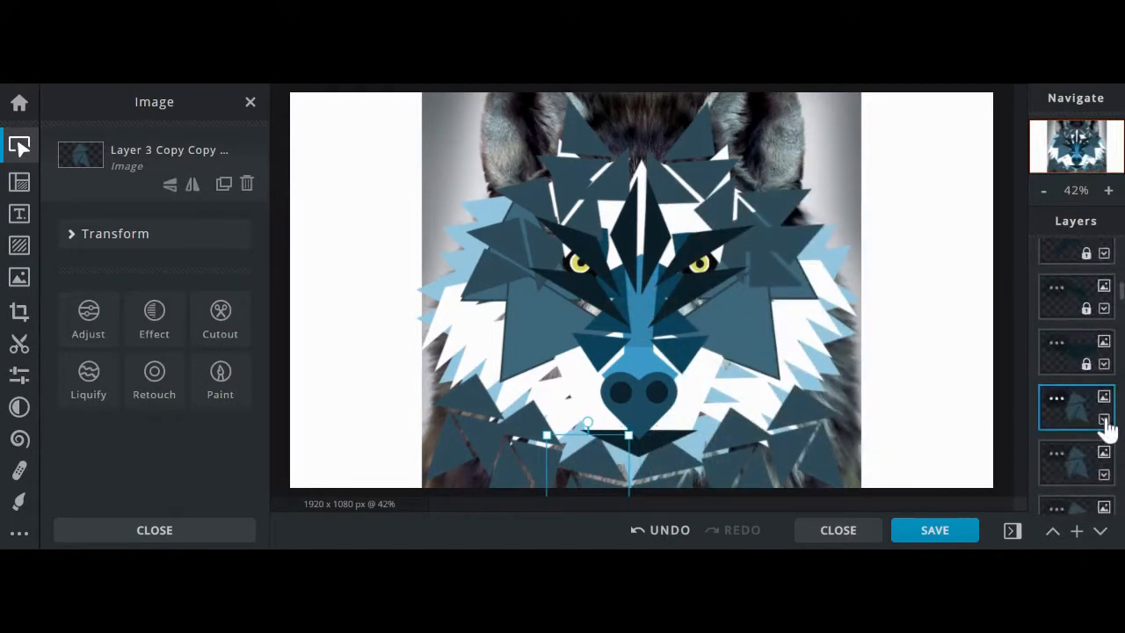
pyautogui.click(1057, 400)
pyautogui.click(942, 481)
pyautogui.click(1057, 455)
pyautogui.click(938, 484)
pyautogui.scroll(-1, 1056, 466)
pyautogui.click(1059, 426)
pyautogui.click(939, 484)
pyautogui.click(1060, 313)
pyautogui.click(938, 484)
pyautogui.click(1060, 322)
pyautogui.click(939, 483)
# - Move the merged neck shards layer down beneath the white fur and light blue triangle layers
pyautogui.moveTo(1068, 334); pyautogui.dragTo(1076, 443)
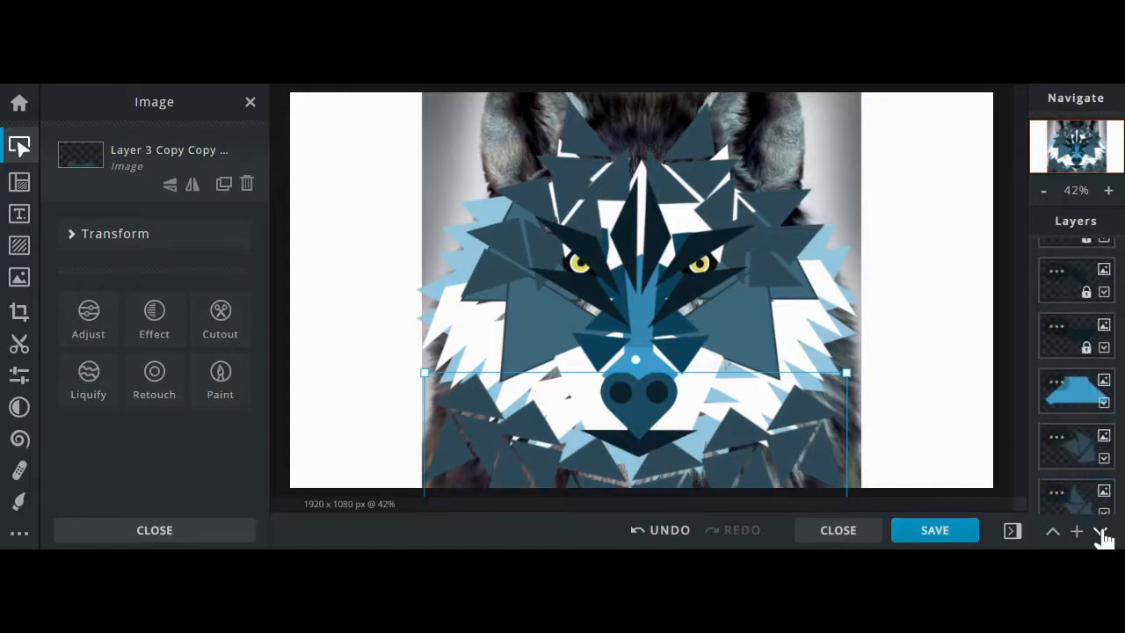
pyautogui.scroll(-10, 1082, 467)
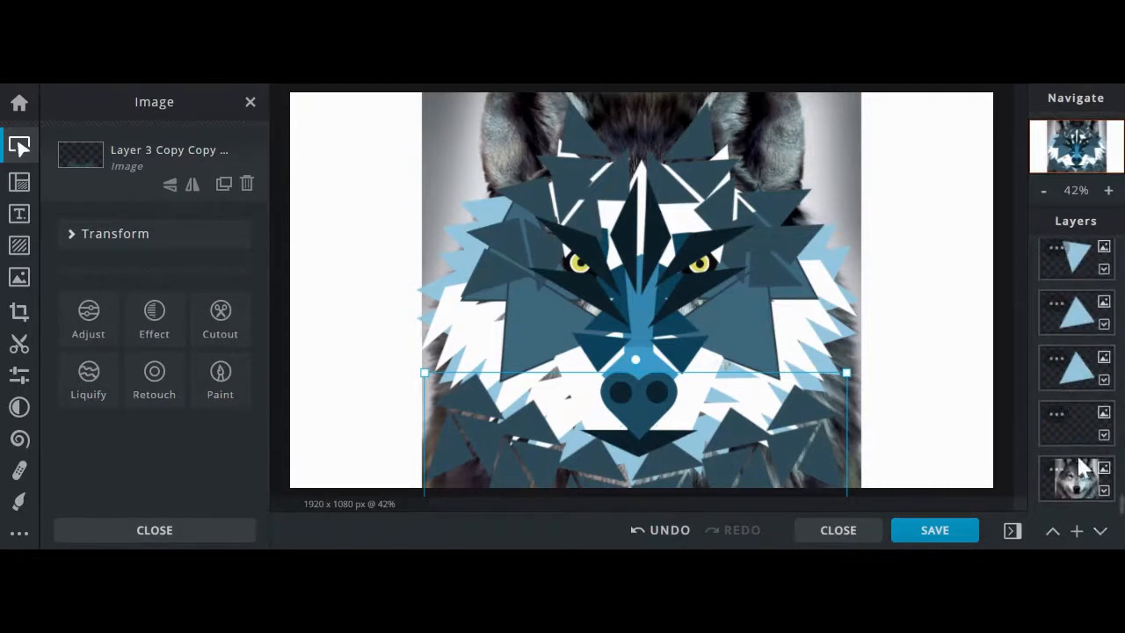
pyautogui.click(1101, 532)
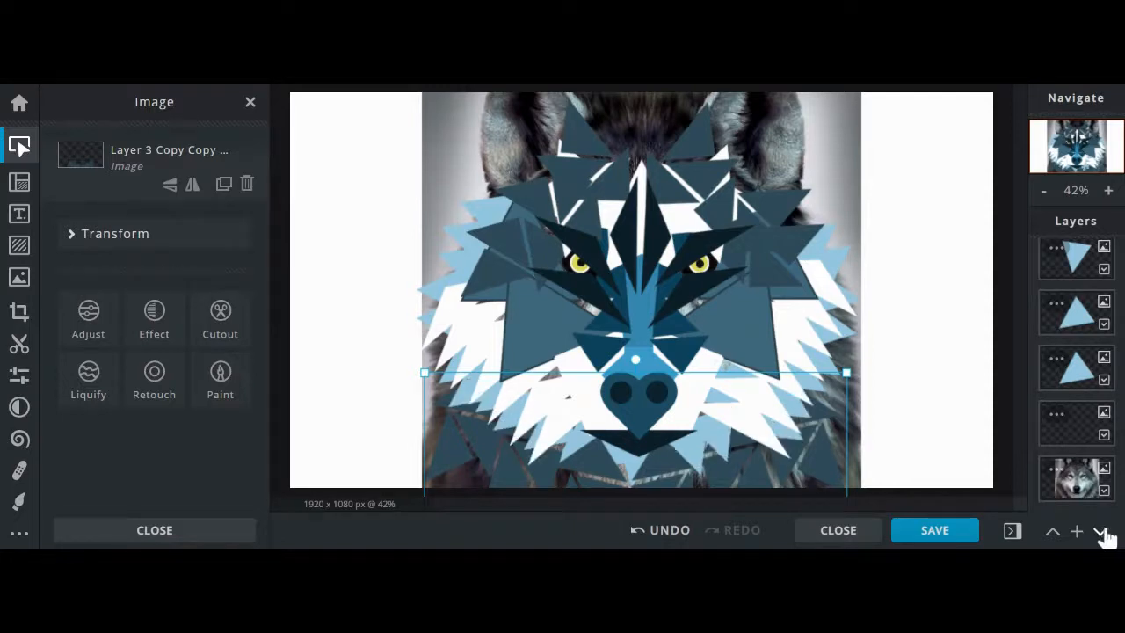
pyautogui.click(1100, 533)
# - Duplicate the merged neck shards, place the copy vertically flipped over the top of the head, and lock the shard layer
pyautogui.click(1056, 414)
pyautogui.click(982, 519)
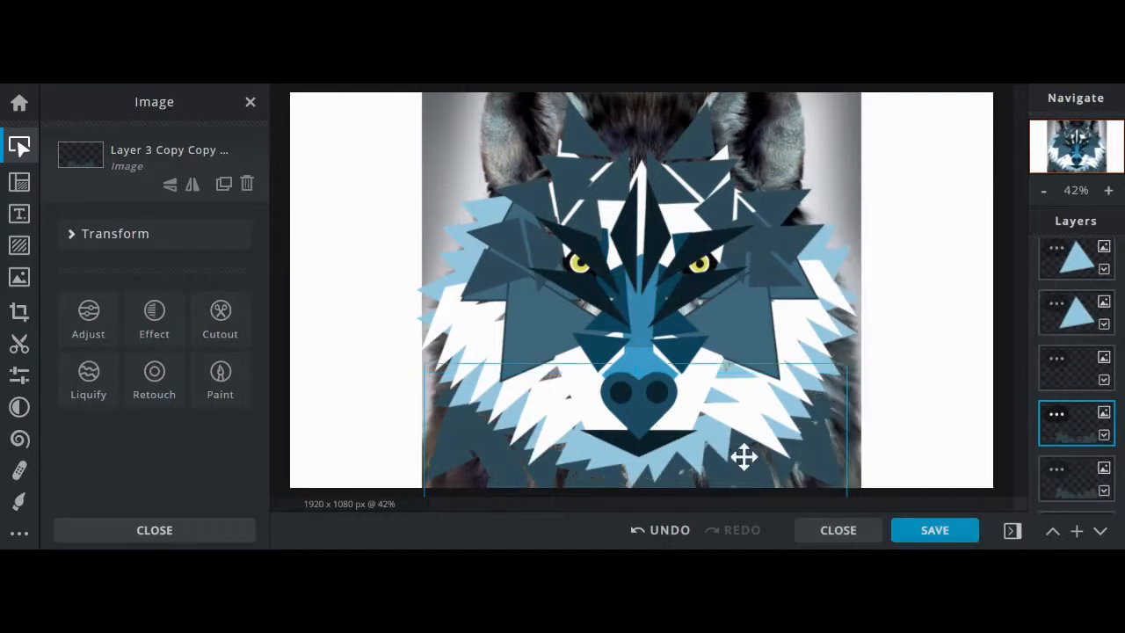
pyautogui.moveTo(743, 457); pyautogui.dragTo(750, 187)
pyautogui.click(171, 184)
pyautogui.click(1056, 468)
pyautogui.click(985, 407)
# - Delete the dark blue heart that forms the nose
pyautogui.click(637, 406)
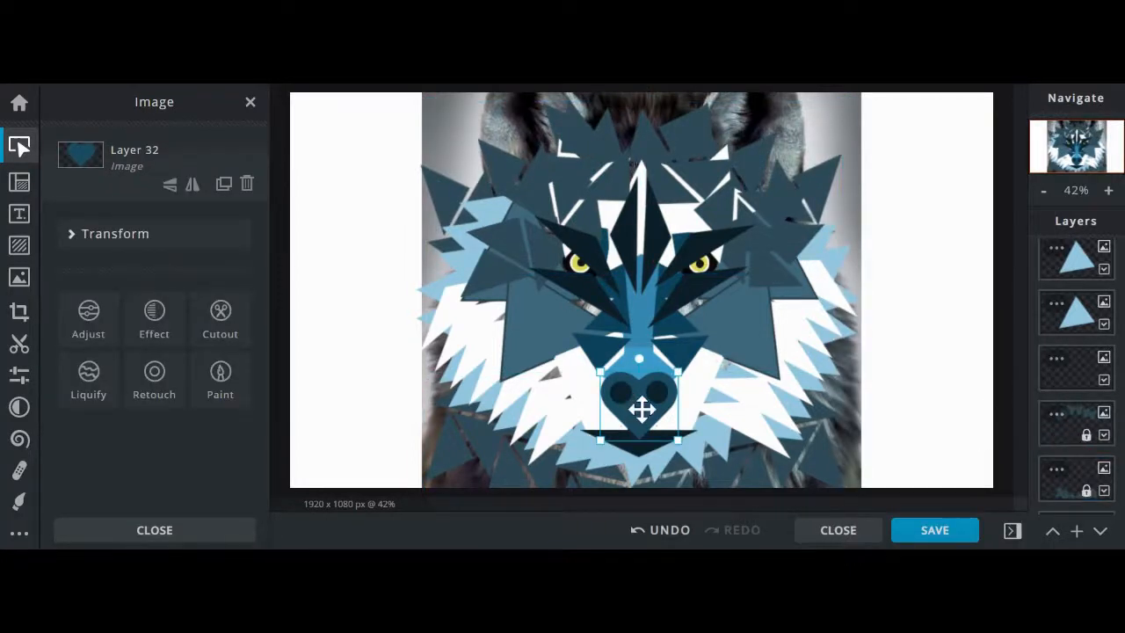
pyautogui.scroll(5, 1097, 359)
pyautogui.click(1059, 325)
pyautogui.click(1023, 518)
pyautogui.click(631, 403)
pyautogui.scroll(-10, 1067, 397)
pyautogui.scroll(15, 1069, 378)
# - Merge two small dark layers down and delete the layer selected after them
pyautogui.click(1057, 376)
pyautogui.click(941, 482)
pyautogui.click(1058, 432)
pyautogui.click(940, 483)
pyautogui.click(1058, 431)
pyautogui.click(1023, 520)
# - Try to delete another of the small dark layers, and undo the deletion
pyautogui.scroll(-2, 1086, 429)
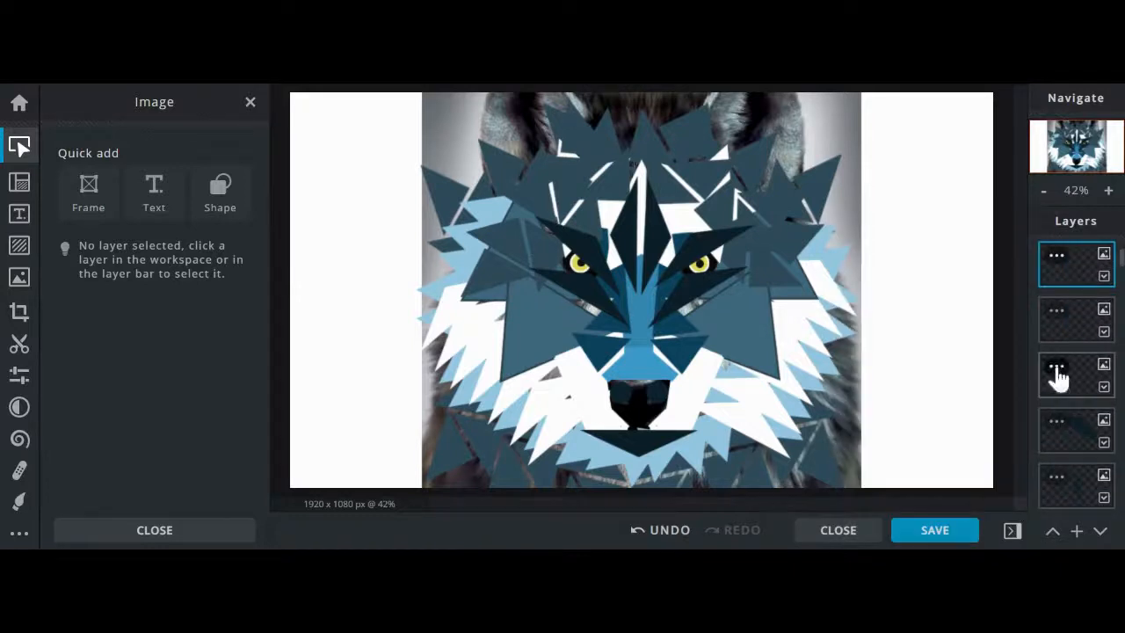
pyautogui.click(1057, 367)
pyautogui.click(1023, 519)
pyautogui.click(668, 526)
# - Try a dark blue filled triangle over the top of the nose, and undo it
pyautogui.scroll(-4, 1080, 427)
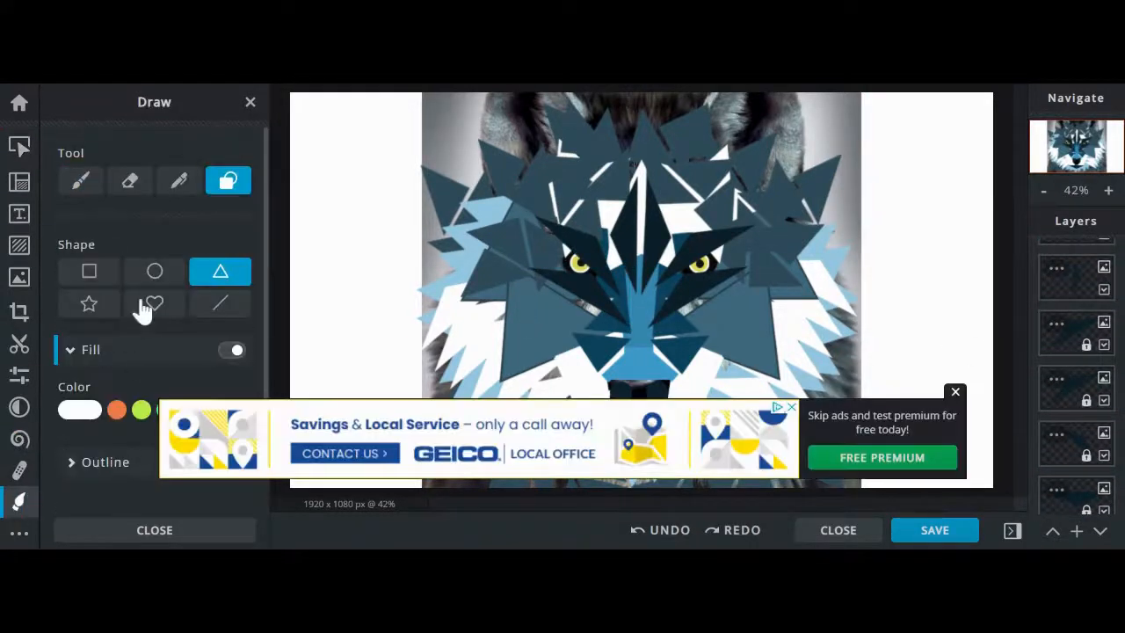
pyautogui.click(190, 409)
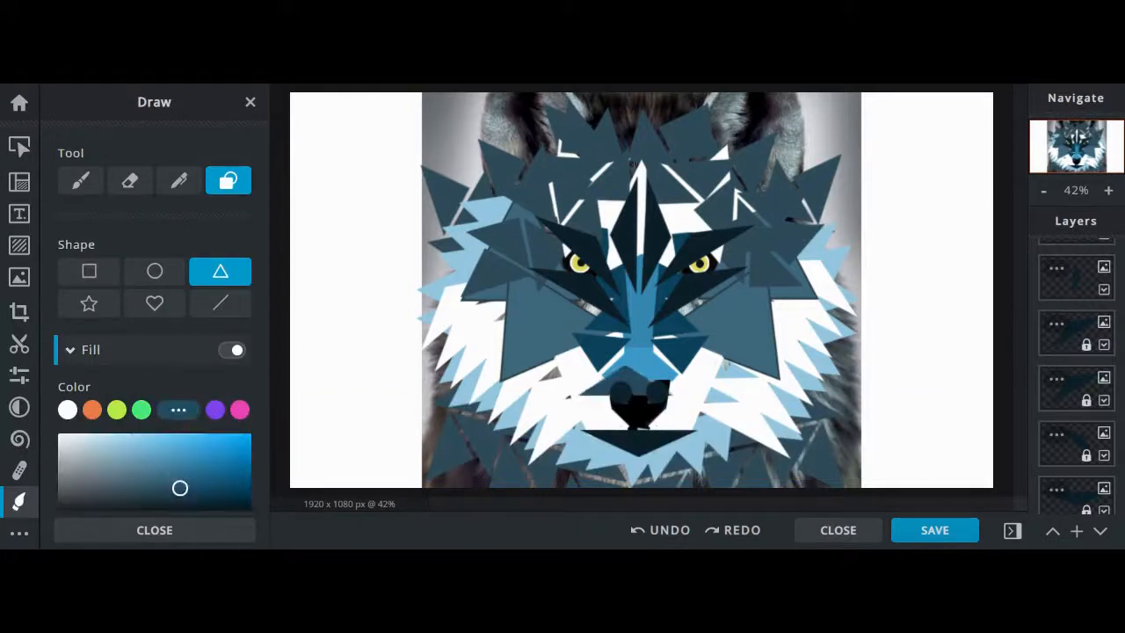
pyautogui.press('v')
pyautogui.moveTo(627, 387); pyautogui.dragTo(639, 384)
pyautogui.click(672, 532)
pyautogui.click(672, 532)
# - Lock the position of Layer 46 and the small dark layers below it
pyautogui.scroll(3, 1068, 386)
pyautogui.click(1058, 324)
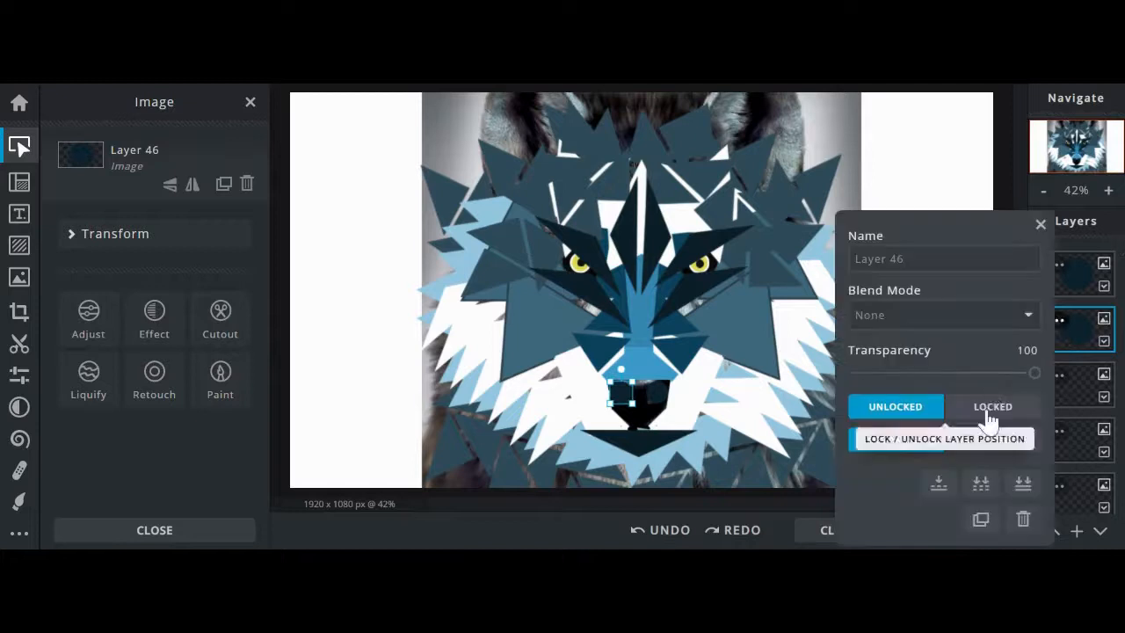
pyautogui.click(988, 411)
pyautogui.click(1057, 378)
pyautogui.click(988, 410)
pyautogui.click(1056, 435)
pyautogui.click(988, 411)
# - Delete one of the small dark layers in the stack
pyautogui.scroll(-2, 1055, 419)
pyautogui.click(1058, 311)
pyautogui.click(1022, 518)
pyautogui.scroll(2, 761, 304)
pyautogui.scroll(-3, 761, 304)
# - Draw a light blue filled ellipse on a new layer near the wolf's left ear
pyautogui.click(18, 501)
pyautogui.click(228, 180)
pyautogui.click(155, 271)
pyautogui.click(178, 410)
pyautogui.moveTo(519, 129); pyautogui.dragTo(601, 250)
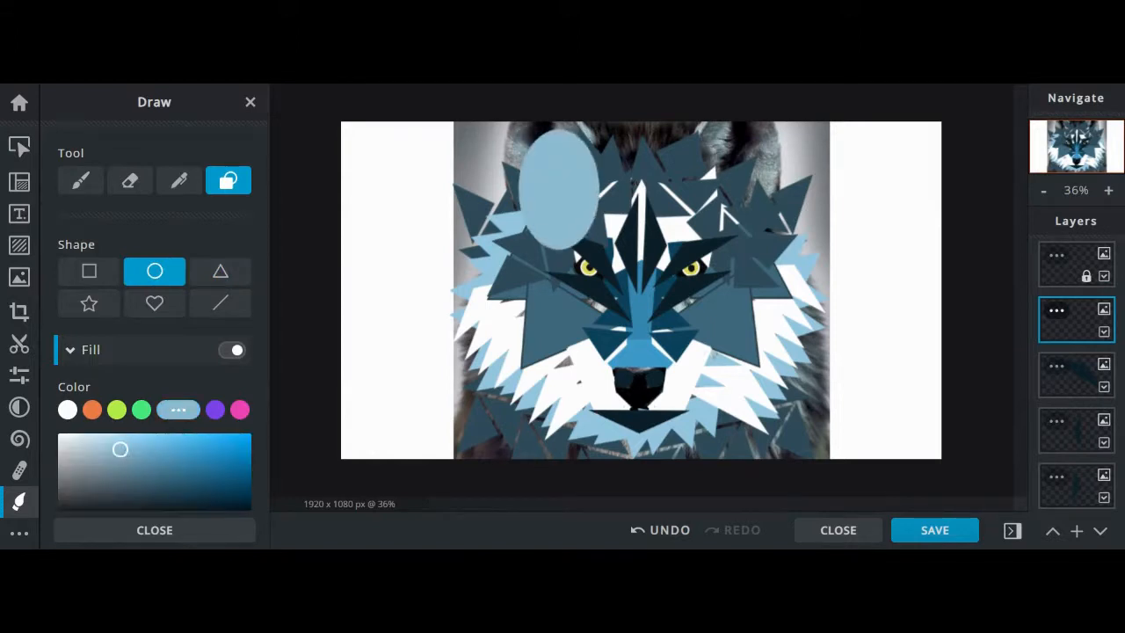
# - Cover both ears with the light blue ellipse and a duplicate of it, and merge the two ellipse layers
pyautogui.click(19, 146)
pyautogui.moveTo(559, 196)
pyautogui.mouseDown()
pyautogui.moveTo(543, 155)
pyautogui.moveTo(753, 181)
pyautogui.mouseUp()
pyautogui.rightClick(542, 155)
pyautogui.click(556, 170)
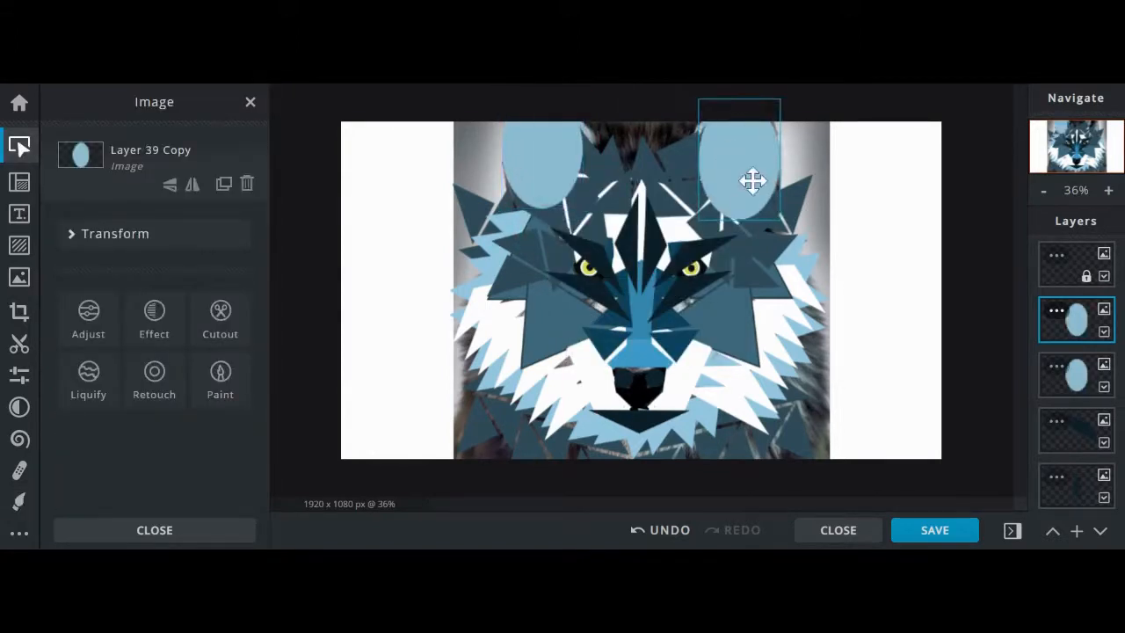
pyautogui.click(1057, 312)
pyautogui.click(952, 486)
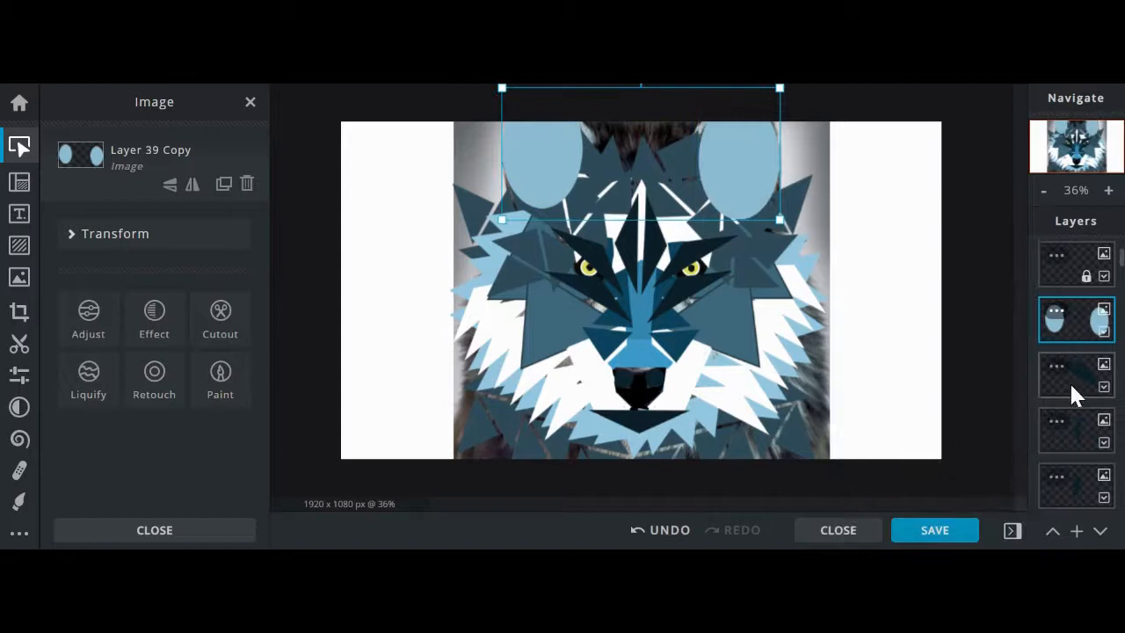
# - Move the merged ear layer down the stack to just above the wolf photo
pyautogui.click(1100, 532)
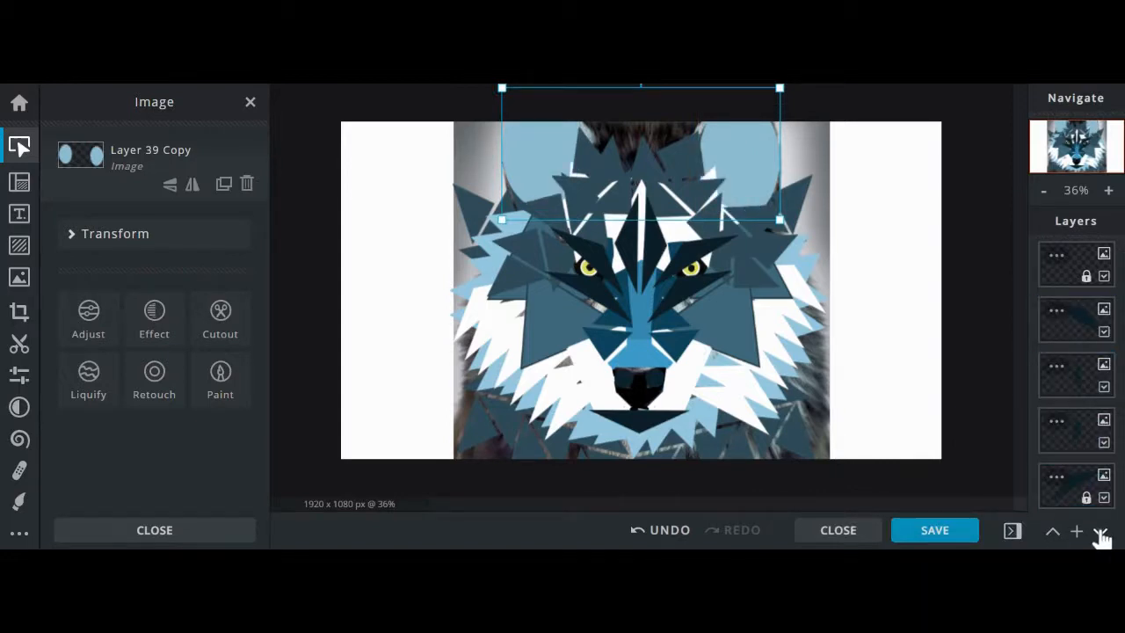
pyautogui.scroll(-15, 1067, 446)
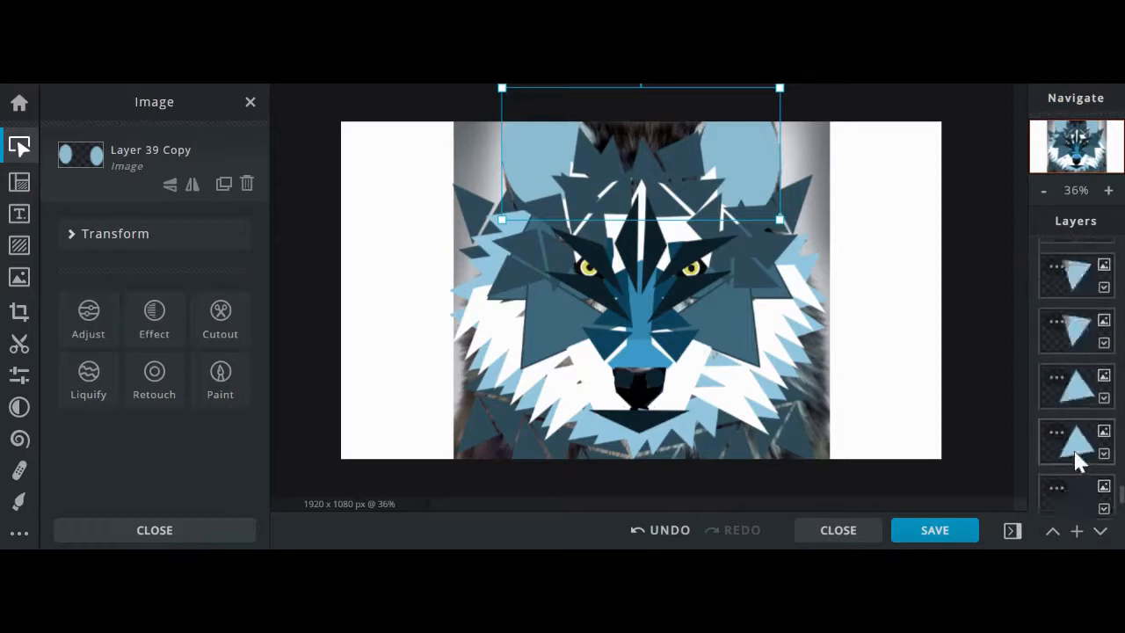
pyautogui.click(1100, 532)
pyautogui.click(1100, 533)
pyautogui.click(1100, 532)
pyautogui.scroll(-3, 1077, 466)
pyautogui.click(1100, 532)
pyautogui.click(1099, 533)
pyautogui.click(1100, 533)
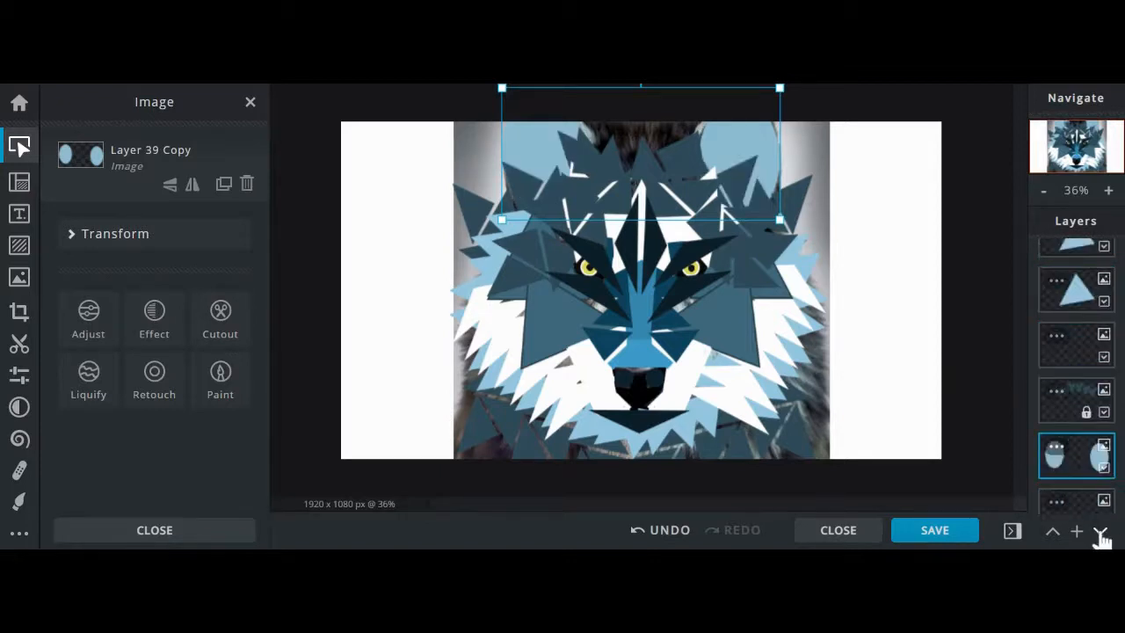
pyautogui.click(1100, 532)
# - Set the transparency of the ear layer to 72
pyautogui.scroll(-2, 1073, 460)
pyautogui.click(1056, 415)
pyautogui.moveTo(1032, 373); pyautogui.dragTo(986, 372)
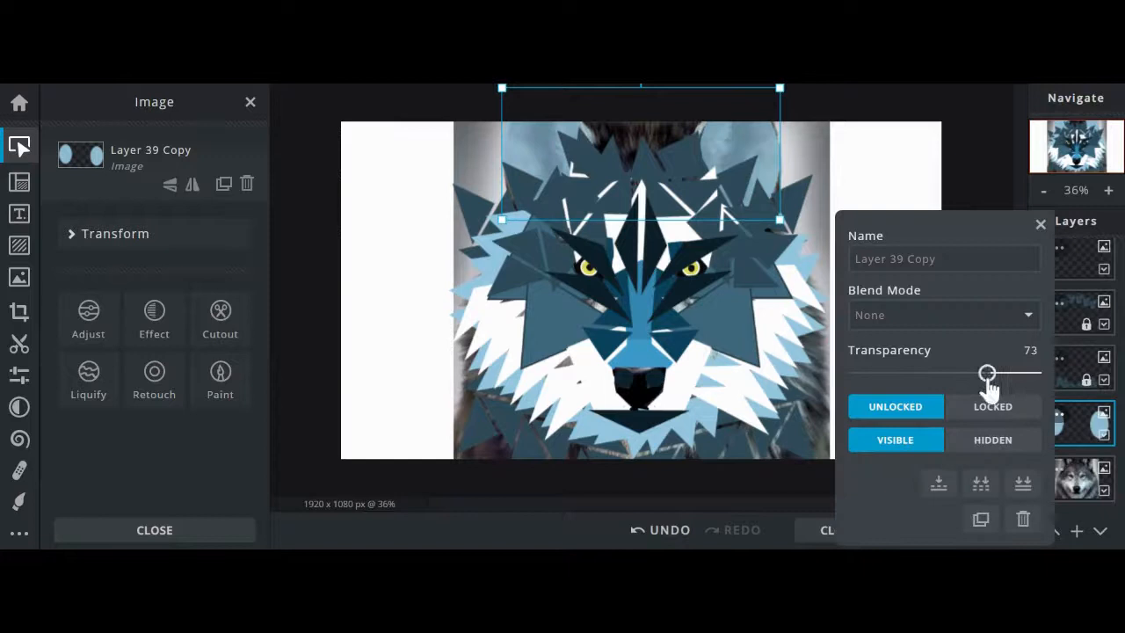
# - Try a dark blue triangle on the left ear within the merged ear layer, and undo it
pyautogui.click(19, 501)
pyautogui.click(227, 181)
pyautogui.click(955, 394)
pyautogui.click(226, 278)
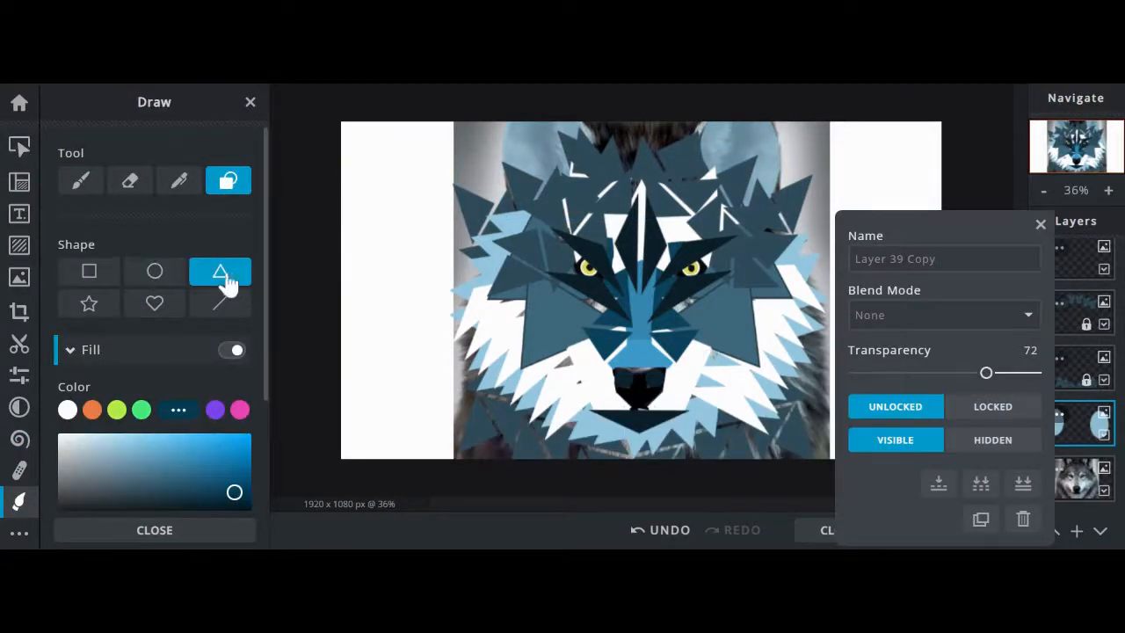
pyautogui.moveTo(510, 129); pyautogui.dragTo(541, 177)
pyautogui.click(20, 147)
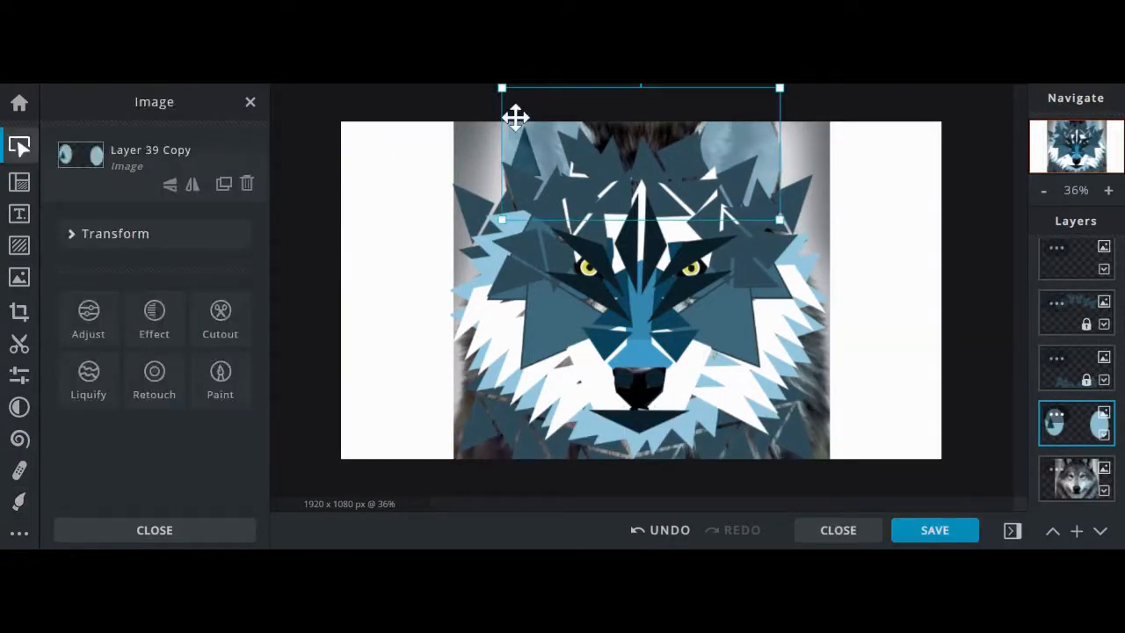
pyautogui.click(668, 530)
# - Set up a triangle shape on a new layer with fill #052C40 and a black #000000 outline of size 5
pyautogui.click(19, 501)
pyautogui.click(227, 181)
pyautogui.click(178, 410)
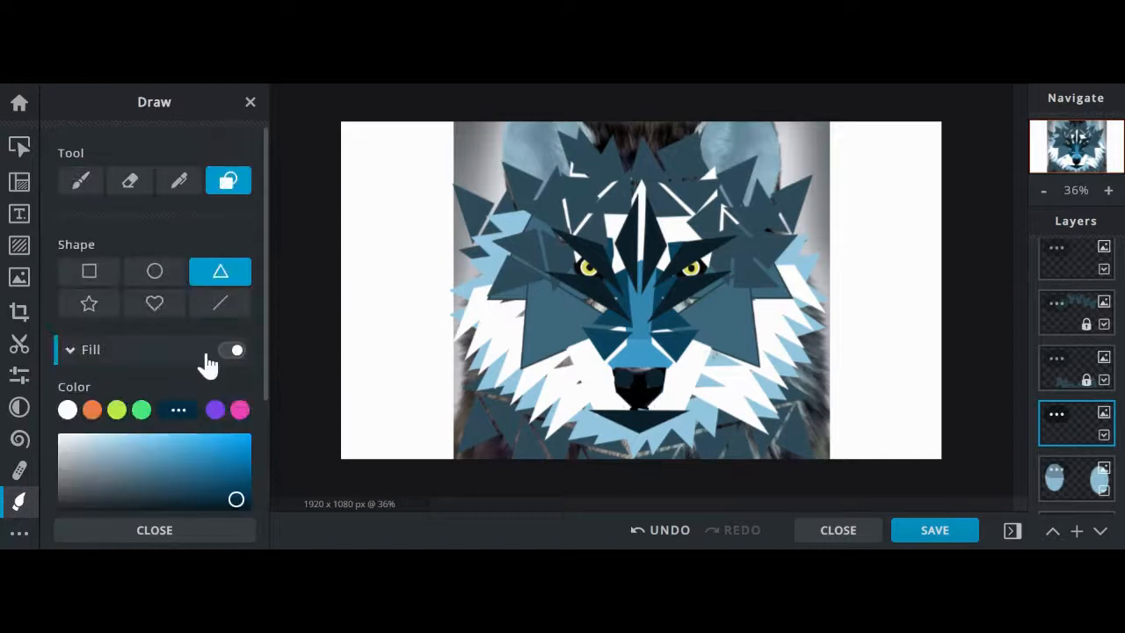
pyautogui.scroll(-3, 207, 361)
pyautogui.click(236, 480)
pyautogui.scroll(-2, 211, 488)
pyautogui.click(188, 470)
pyautogui.scroll(-2, 178, 491)
pyautogui.click(60, 411)
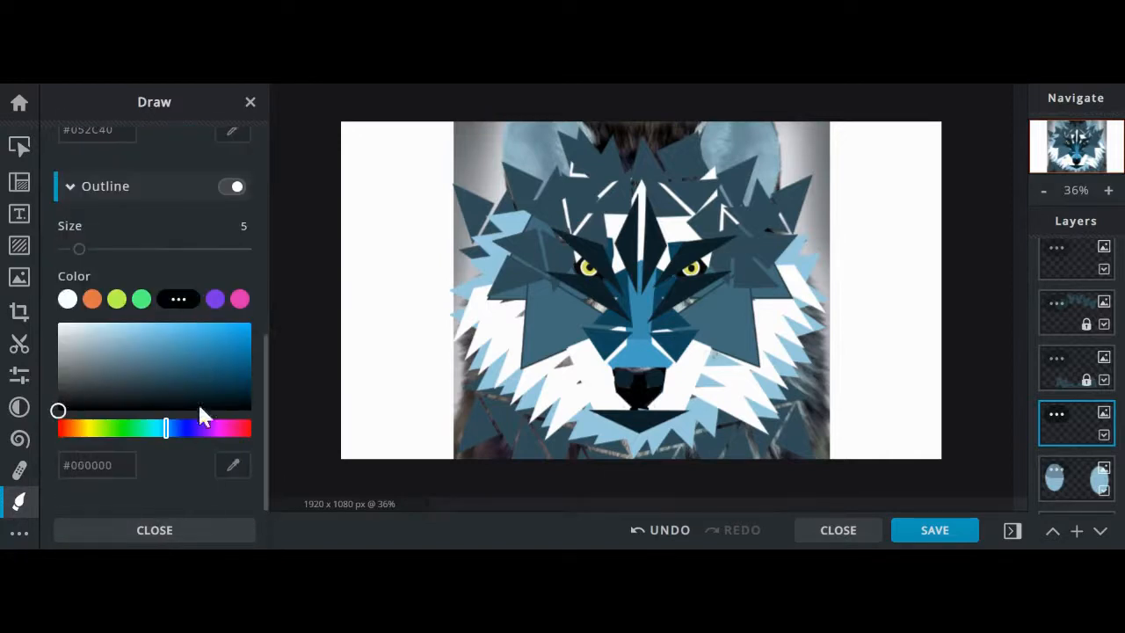
# - Place the black-outlined dark blue triangle at the base of the left ear
pyautogui.click(19, 147)
pyautogui.click(539, 163)
pyautogui.scroll(2, 1081, 338)
pyautogui.click(655, 530)
# - Lock the position of the three dark blue-grey layers above the white fur shapes in the stack
pyautogui.click(1063, 352)
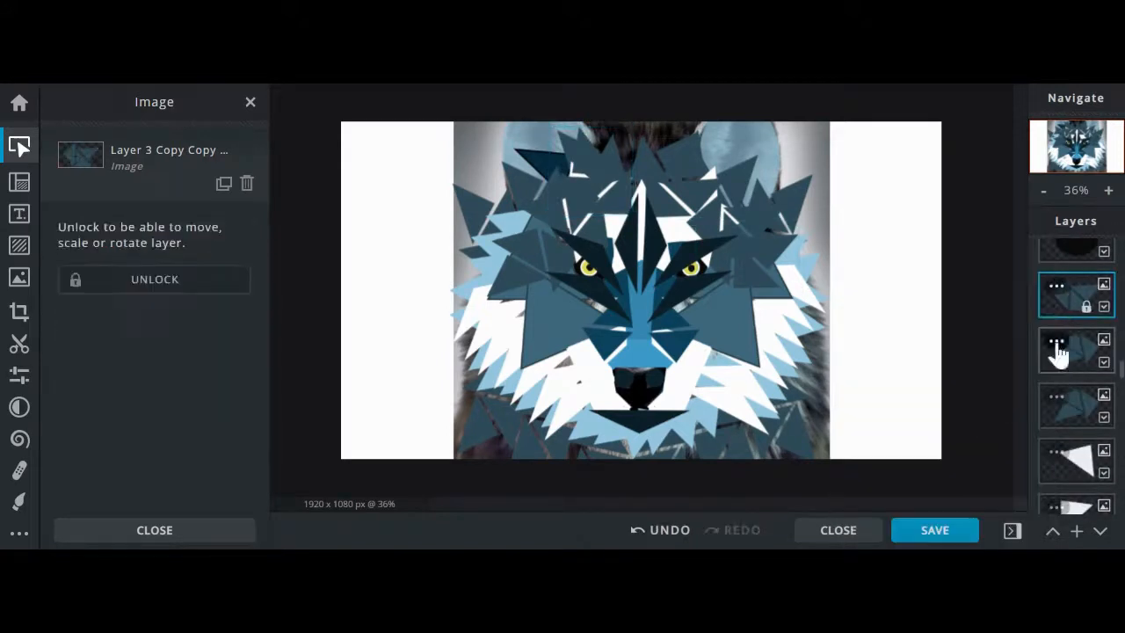
pyautogui.click(1052, 405)
pyautogui.click(1058, 399)
pyautogui.click(936, 369)
# - Try moving the dark triangle higher on the left ear, and undo the move
pyautogui.moveTo(543, 161); pyautogui.dragTo(531, 154)
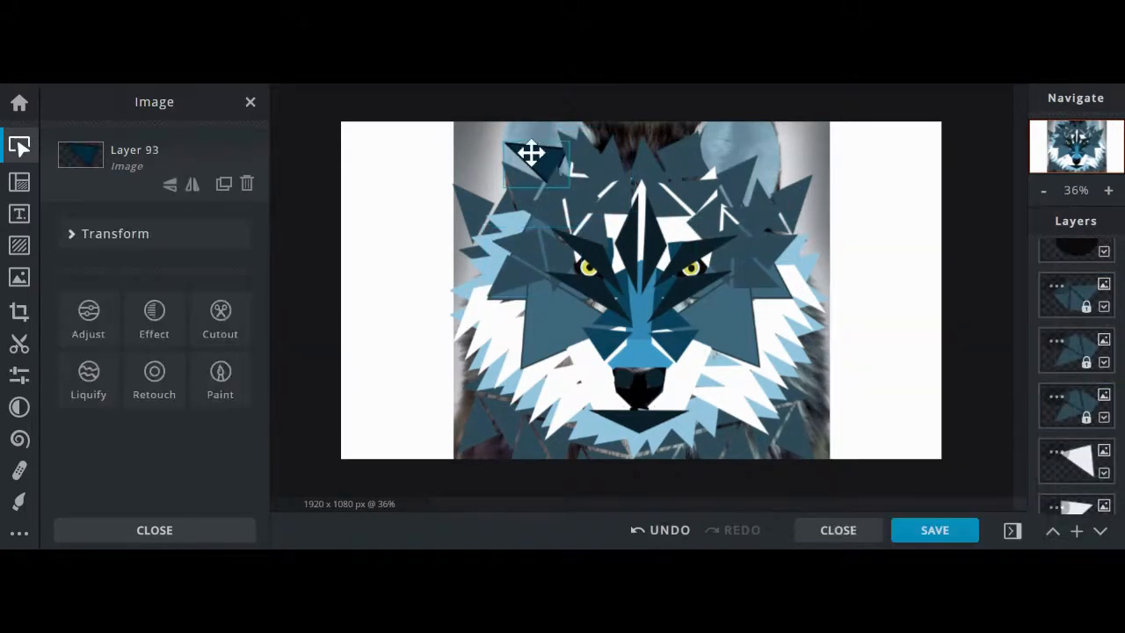
pyautogui.click(667, 531)
# - Lock the position of Layer 8 Copy and further face layers higher in the stack
pyautogui.scroll(3, 1060, 396)
pyautogui.click(992, 404)
pyautogui.click(1057, 396)
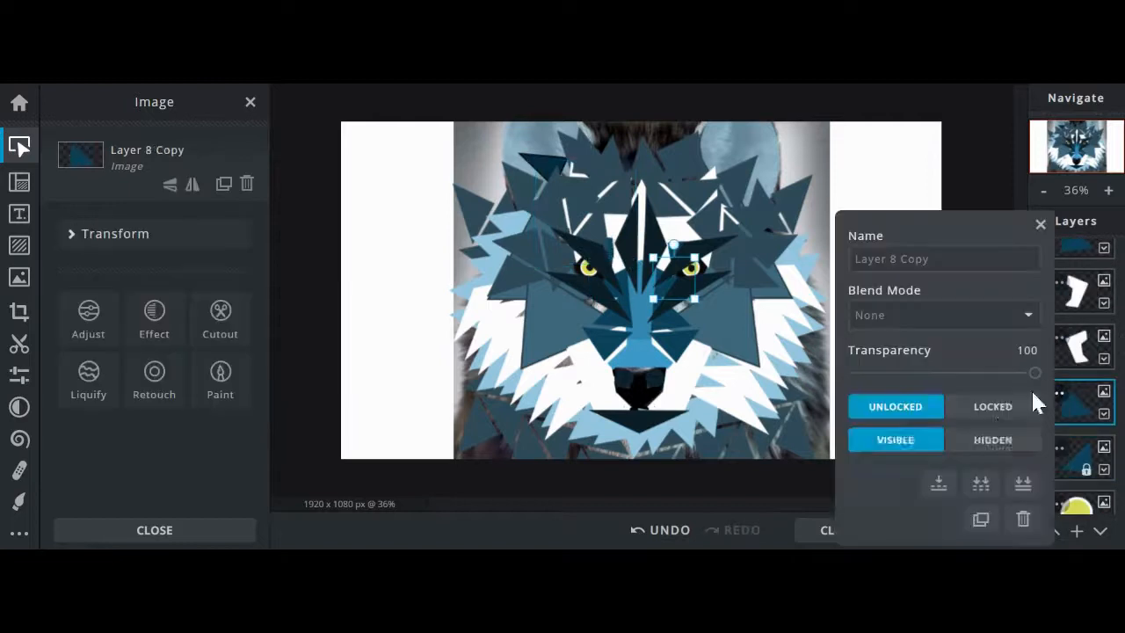
pyautogui.click(991, 404)
pyautogui.scroll(2, 1060, 400)
pyautogui.click(991, 404)
pyautogui.click(1056, 293)
pyautogui.click(1046, 347)
pyautogui.scroll(1, 1055, 338)
pyautogui.scroll(2, 1058, 391)
pyautogui.click(1058, 391)
pyautogui.click(992, 405)
# - Stack duplicates of the dark triangle up the left ear and move one over to the right ear
pyautogui.scroll(5, 1060, 396)
pyautogui.click(537, 160)
pyautogui.rightClick(542, 160)
pyautogui.click(595, 380)
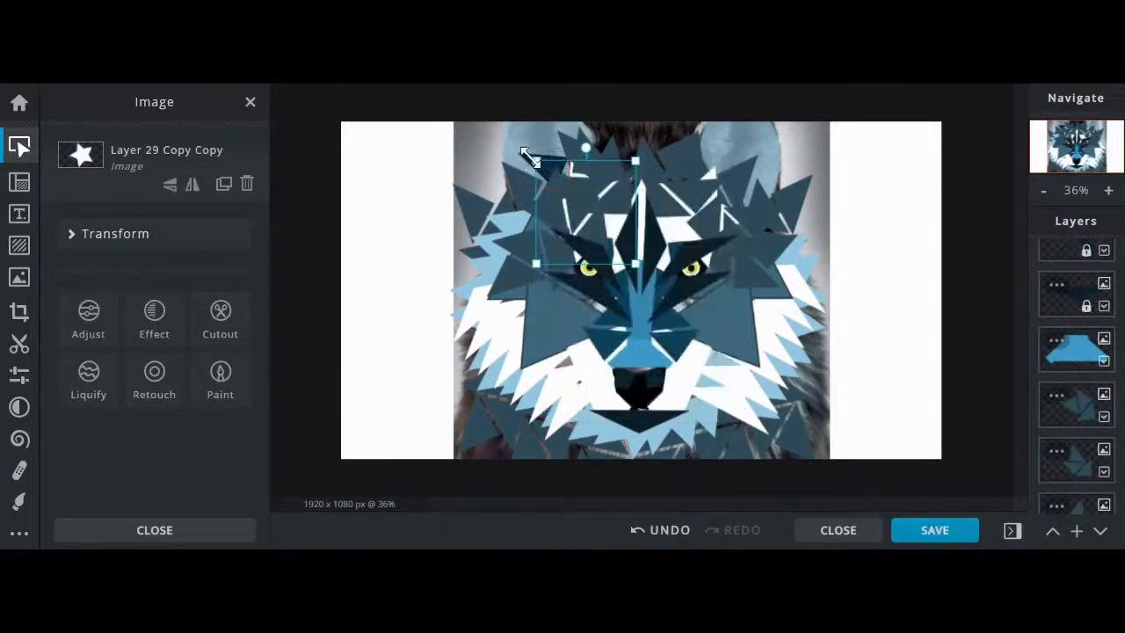
pyautogui.click(512, 153)
pyautogui.rightClick(546, 143)
pyautogui.click(603, 339)
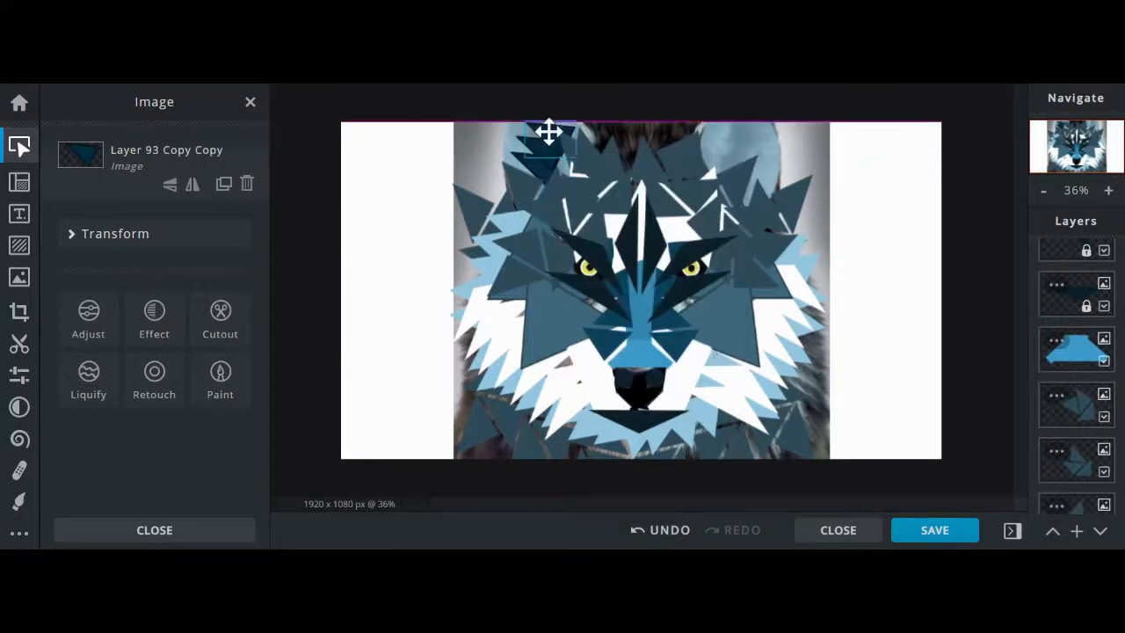
pyautogui.moveTo(545, 132); pyautogui.dragTo(713, 129)
pyautogui.click(662, 531)
# - Lock the position of the three blue-grey layers below the bright blue muzzle shape in the stack
pyautogui.click(1056, 395)
pyautogui.click(992, 407)
pyautogui.click(1056, 451)
pyautogui.click(992, 407)
pyautogui.click(1057, 506)
pyautogui.click(992, 407)
# - Add two more duplicates of the dark outlined triangle to the right ear
pyautogui.rightClick(726, 151)
pyautogui.click(781, 366)
pyautogui.rightClick(733, 156)
pyautogui.click(788, 374)
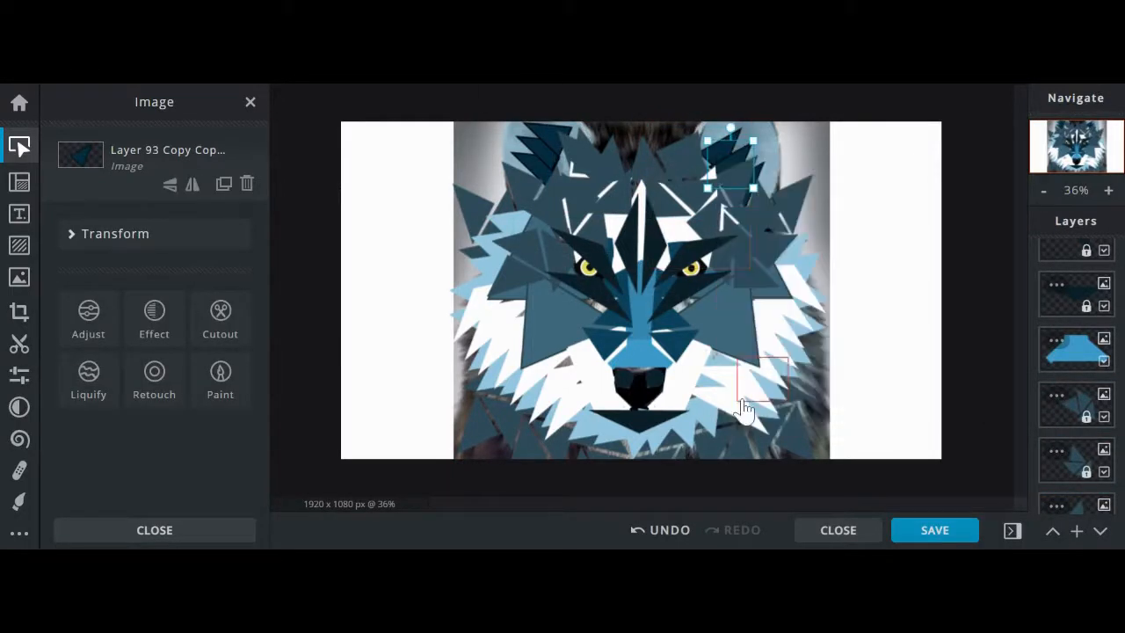
# - Place duplicates of the dark triangle across the top of the head between the ears and one at the lower left neck
pyautogui.rightClick(668, 140)
pyautogui.click(723, 357)
pyautogui.moveTo(666, 141); pyautogui.dragTo(491, 445)
pyautogui.rightClick(655, 132)
pyautogui.click(721, 372)
pyautogui.rightClick(622, 140)
pyautogui.click(678, 379)
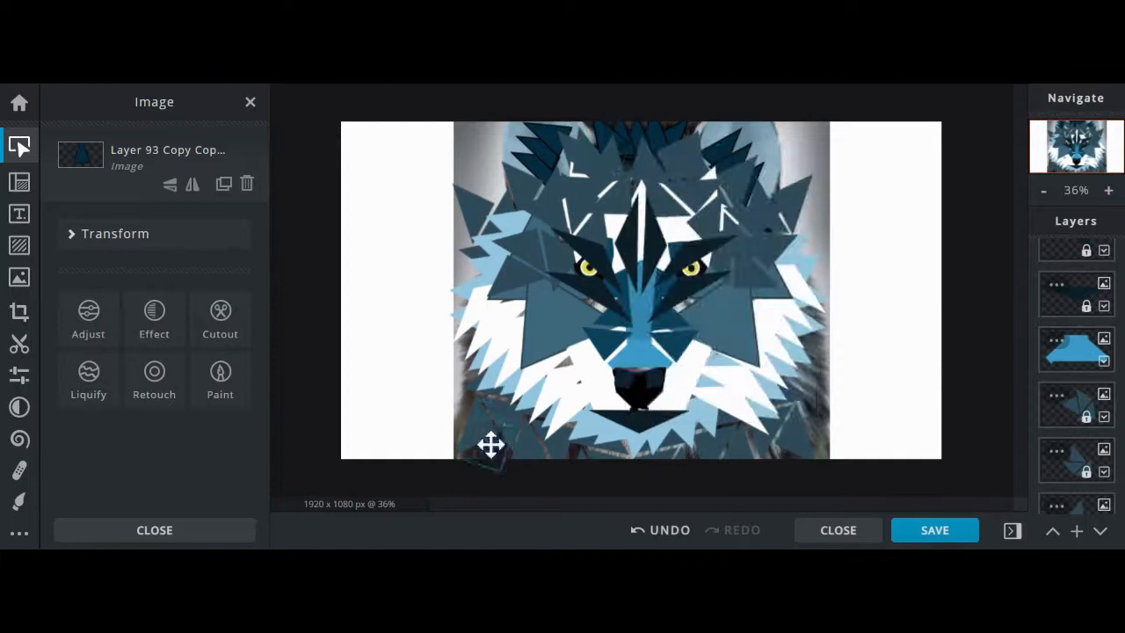
# - Place duplicates of the dark triangle along the outer edge of the left cheek
pyautogui.rightClick(479, 370)
pyautogui.click(502, 334)
pyautogui.click(453, 281)
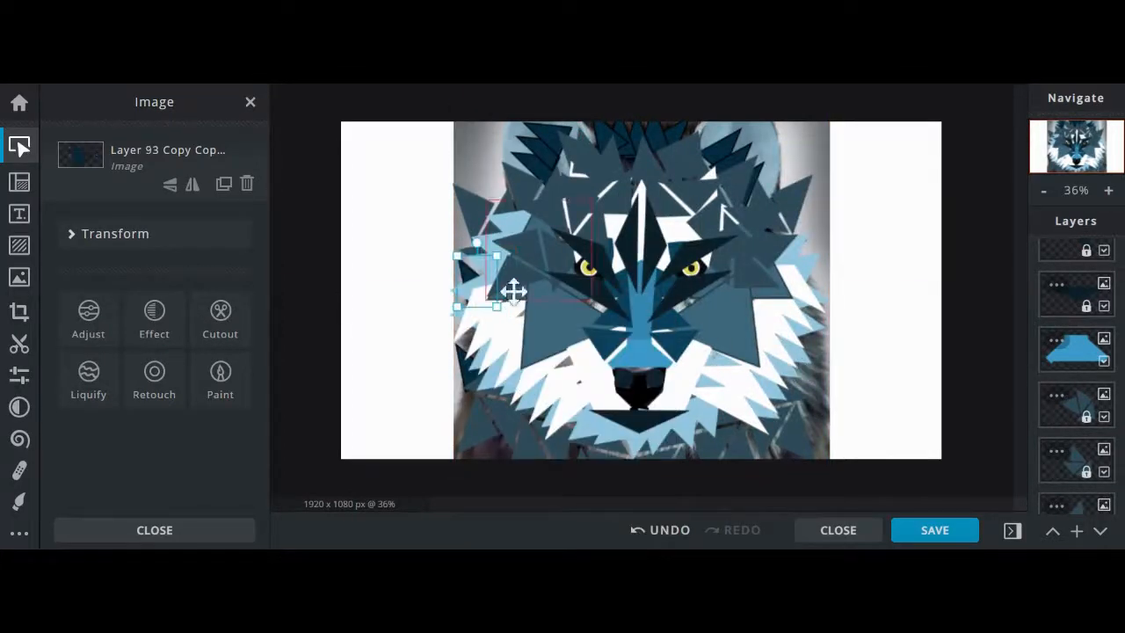
# - Lock the position of the remaining unlocked dark layers near the top of the stack
pyautogui.click(1061, 347)
pyautogui.click(1063, 293)
pyautogui.scroll(2, 1055, 303)
pyautogui.click(1057, 371)
pyautogui.click(991, 392)
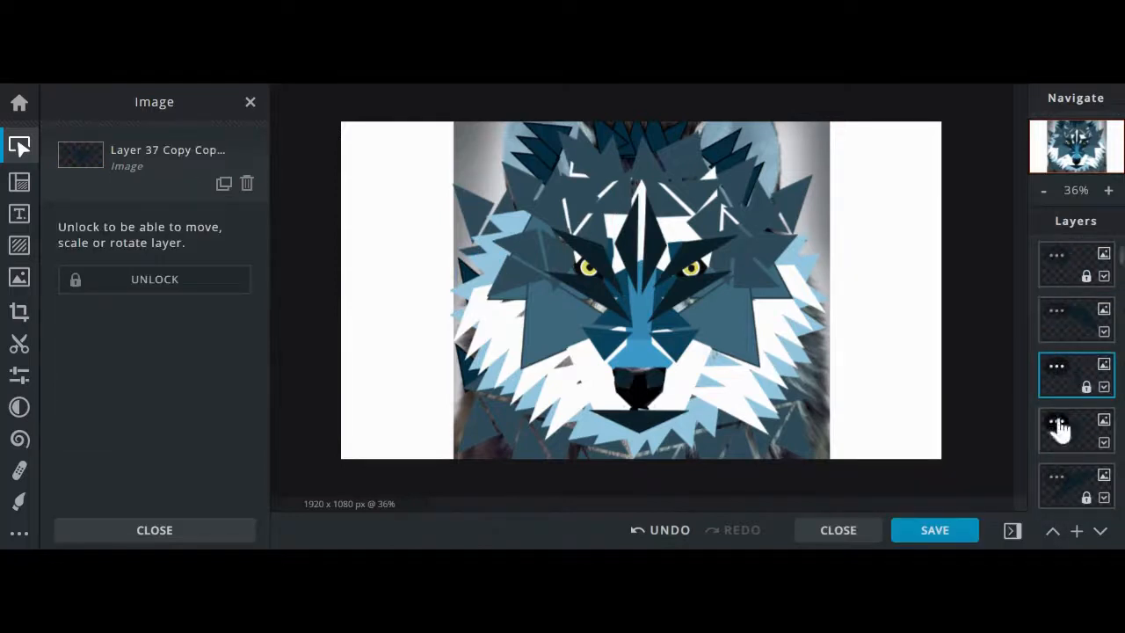
pyautogui.click(1057, 425)
pyautogui.scroll(1, 1058, 458)
pyautogui.click(1058, 490)
pyautogui.click(991, 392)
pyautogui.click(1057, 349)
# - Place duplicates of the dark triangle down the outer edge of the right cheek and the right side of the neck
pyautogui.click(465, 367)
pyautogui.rightClick(807, 385)
pyautogui.click(806, 377)
pyautogui.moveTo(806, 375); pyautogui.dragTo(811, 319)
pyautogui.rightClick(804, 392)
pyautogui.click(803, 385)
pyautogui.moveTo(801, 385); pyautogui.dragTo(542, 434)
pyautogui.rightClick(831, 405)
pyautogui.click(833, 371)
pyautogui.rightClick(811, 413)
pyautogui.click(826, 382)
# - Fill the left side of the neck with duplicates of the dark outlined triangle
pyautogui.rightClick(542, 435)
pyautogui.click(563, 397)
pyautogui.moveTo(563, 396); pyautogui.dragTo(543, 362)
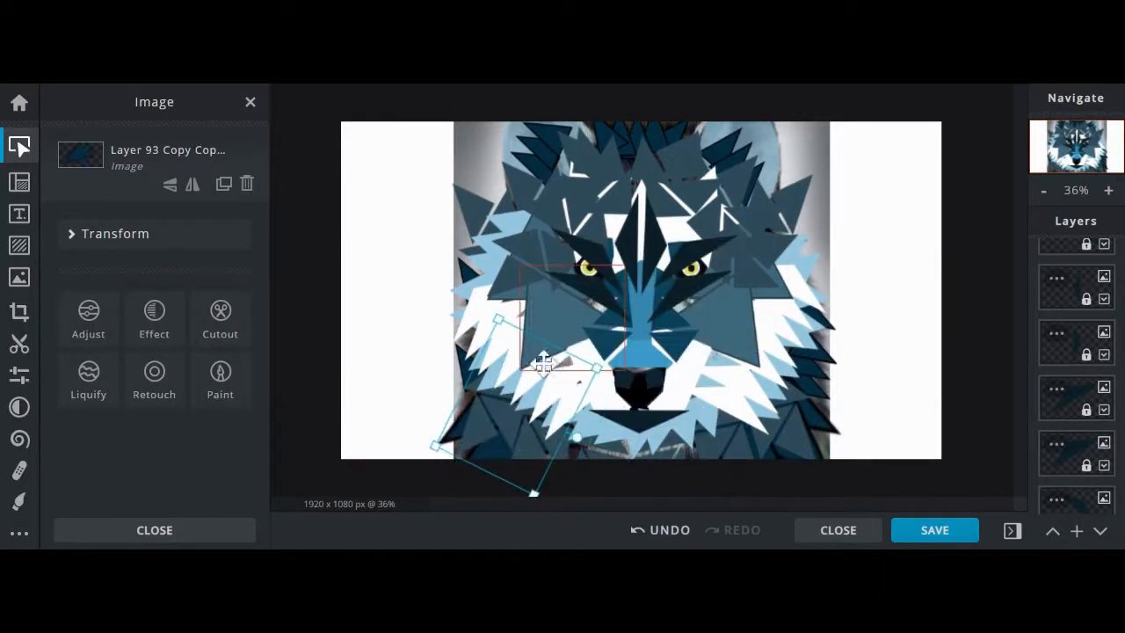
pyautogui.rightClick(501, 422)
pyautogui.click(523, 385)
pyautogui.moveTo(645, 306); pyautogui.dragTo(512, 408)
pyautogui.rightClick(475, 387)
pyautogui.click(494, 354)
pyautogui.moveTo(602, 305); pyautogui.dragTo(567, 318)
pyautogui.rightClick(479, 380)
pyautogui.click(505, 349)
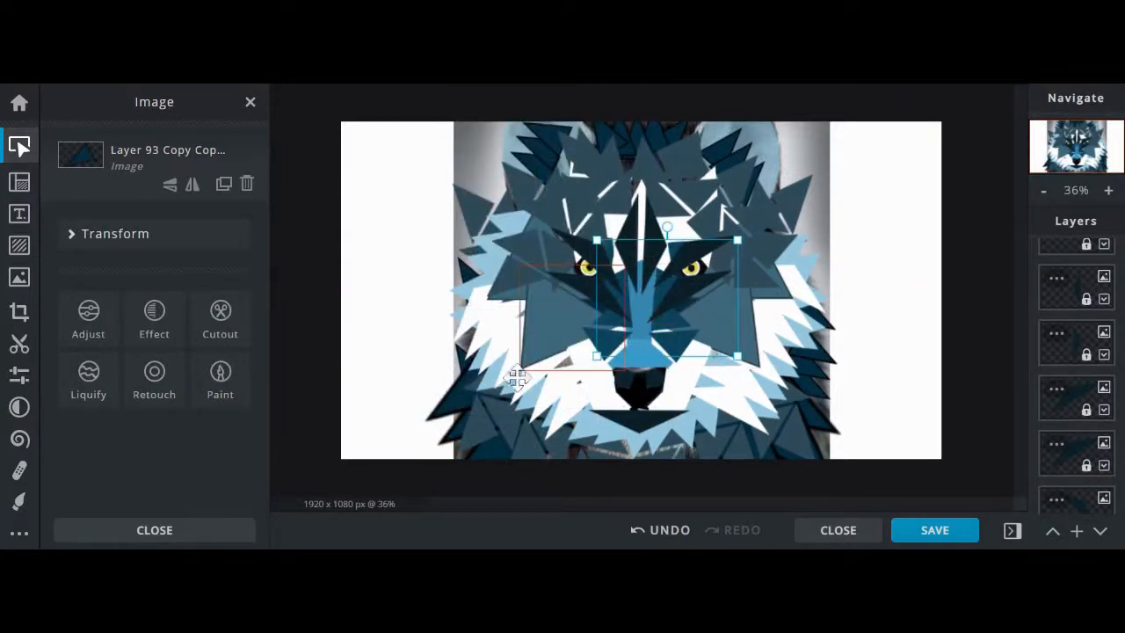
# - Draw a light blue triangle with a white outline of size 5 on a new layer over the left cheek
pyautogui.click(23, 503)
pyautogui.click(790, 409)
pyautogui.click(957, 394)
pyautogui.scroll(-2, 161, 441)
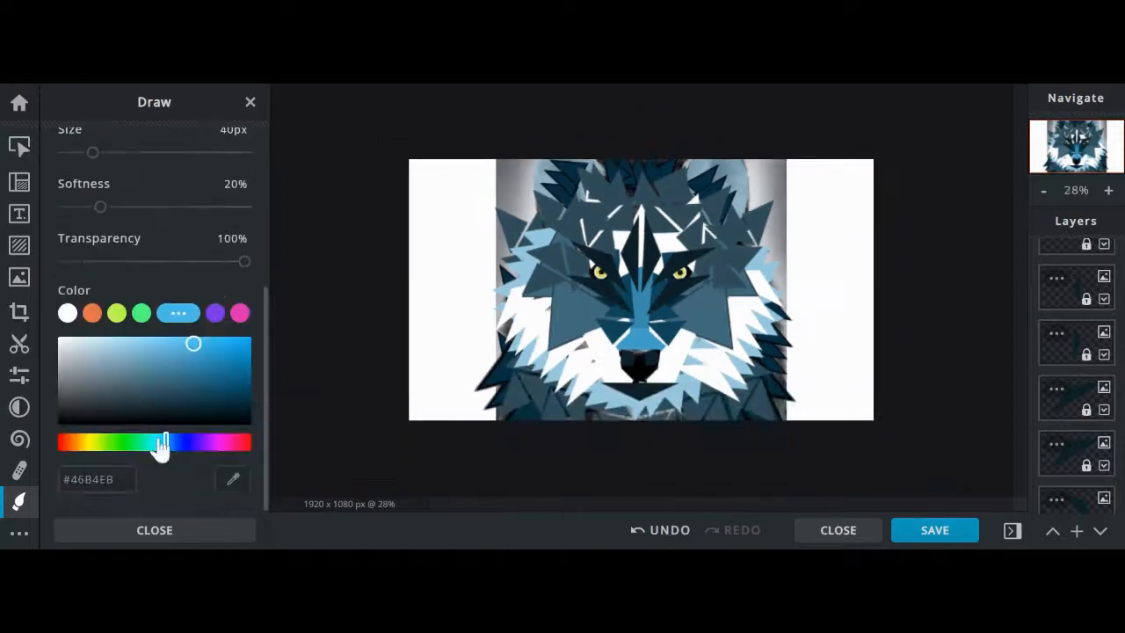
pyautogui.scroll(3, 140, 387)
pyautogui.click(227, 173)
pyautogui.scroll(-2, 116, 404)
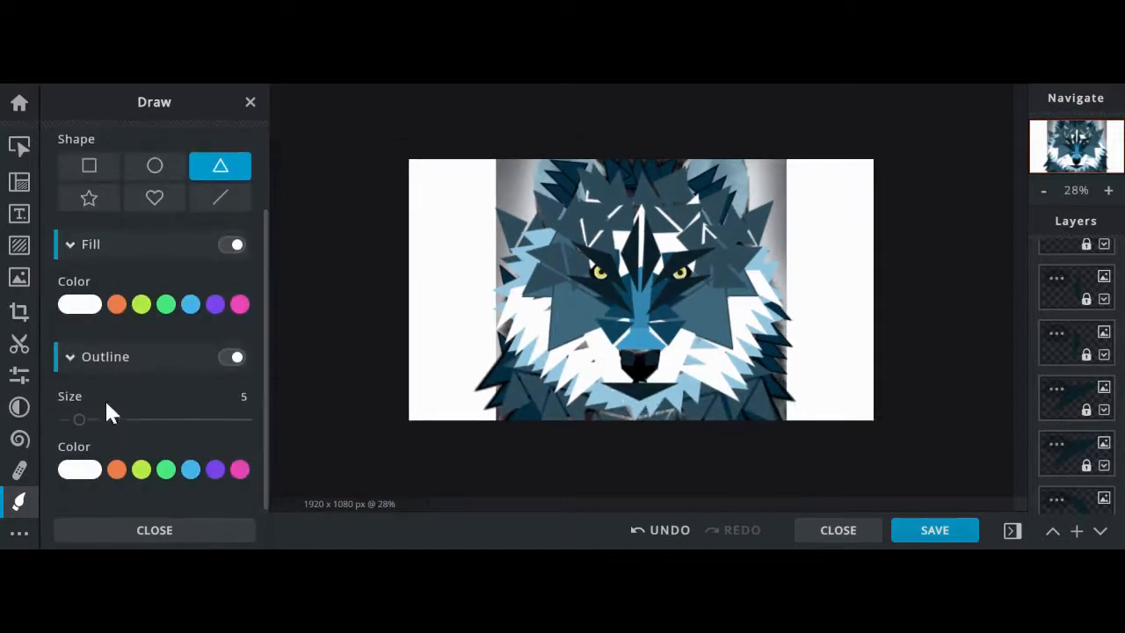
pyautogui.scroll(-3, 1067, 279)
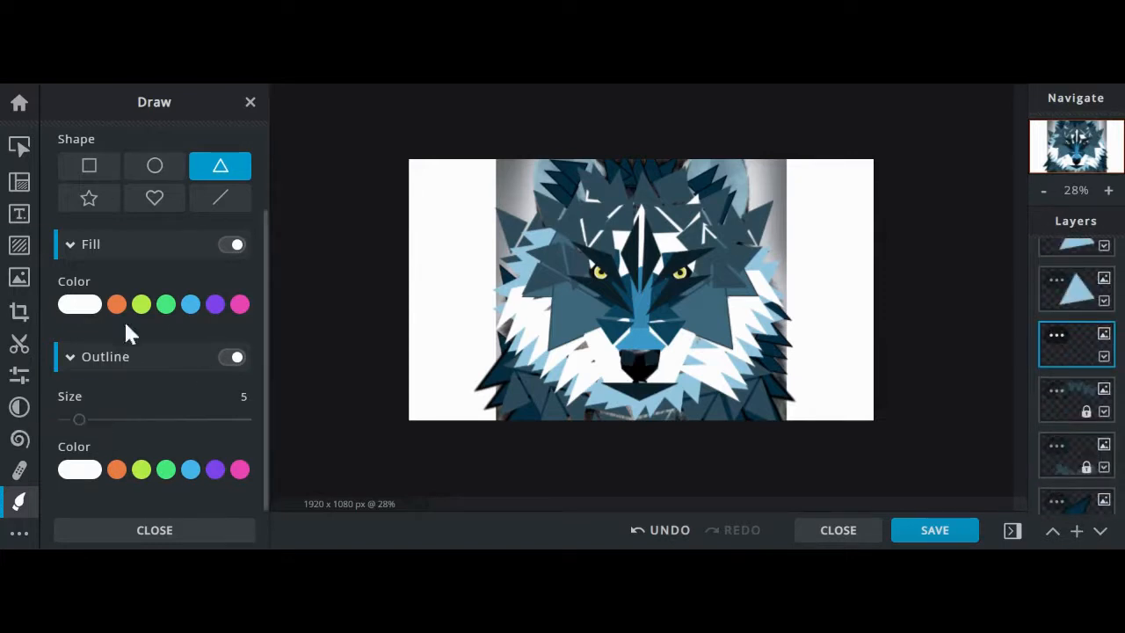
pyautogui.click(190, 304)
pyautogui.moveTo(473, 242); pyautogui.dragTo(533, 296)
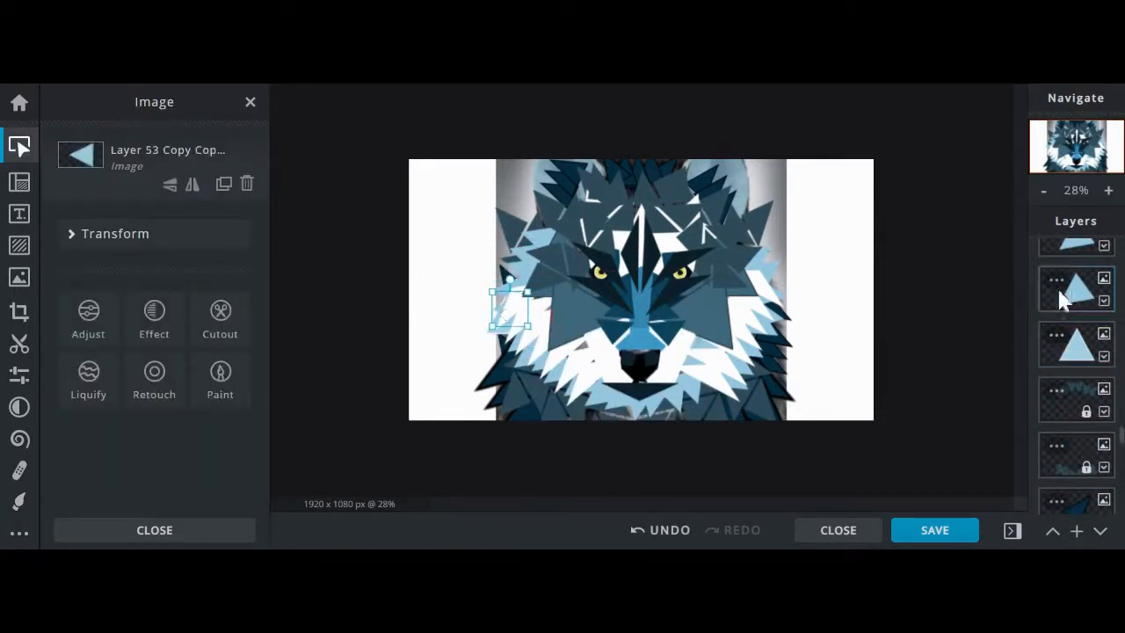
# - Lock the position of the light blue fur triangle layers copied from Layer 53
pyautogui.click(1045, 365)
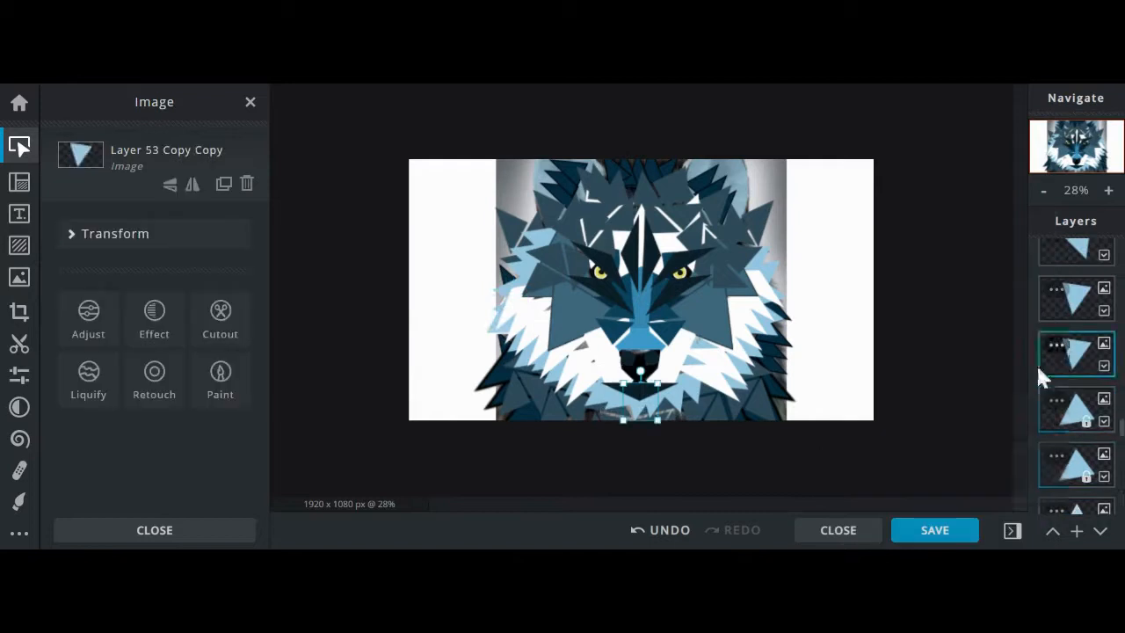
pyautogui.click(1057, 289)
pyautogui.click(969, 409)
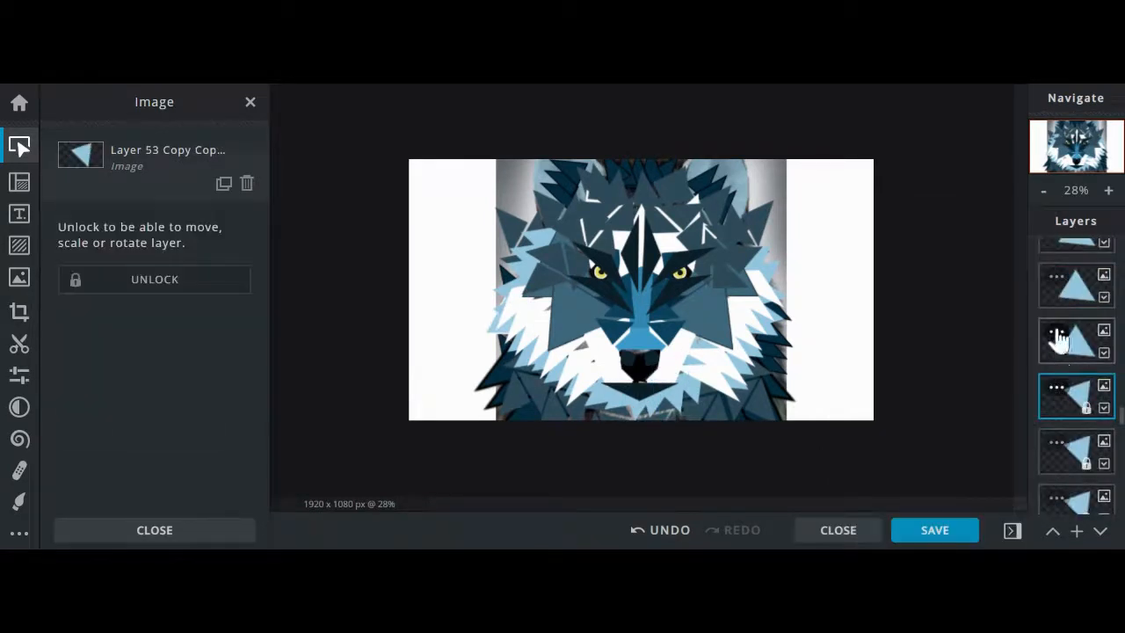
pyautogui.scroll(-15, 1074, 431)
pyautogui.scroll(8, 1077, 372)
# - Move the light blue Layer 52 triangle to the top of the head, duplicate it and send the copy back behind the dark fur pieces
pyautogui.click(1077, 430)
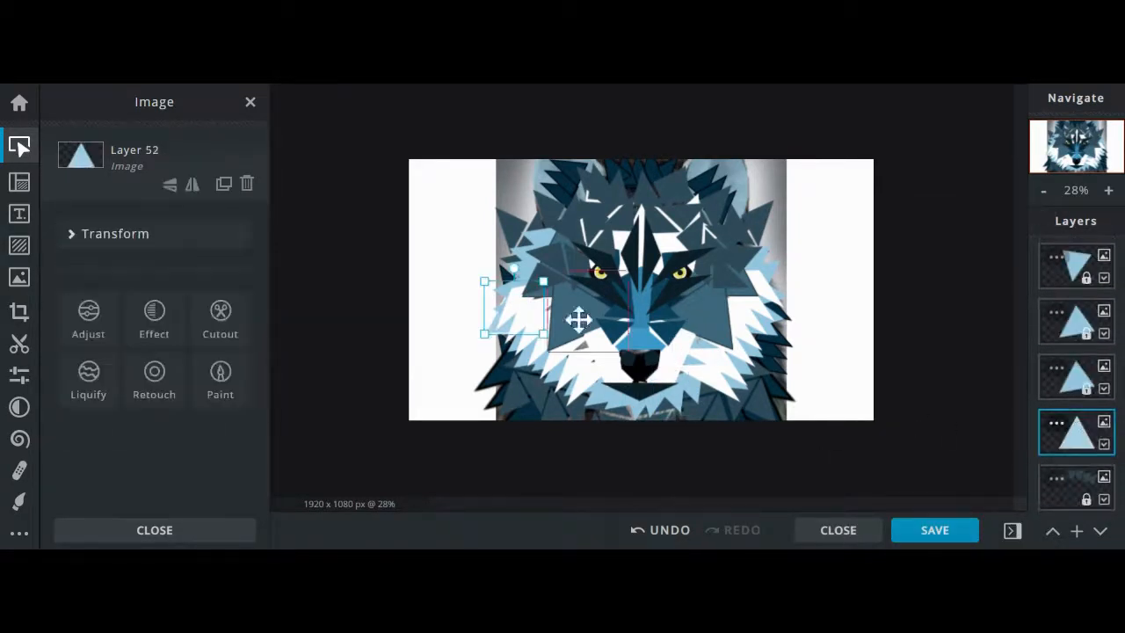
pyautogui.moveTo(498, 327); pyautogui.dragTo(674, 177)
pyautogui.rightClick(639, 345)
pyautogui.click(695, 539)
pyautogui.moveTo(1074, 433); pyautogui.dragTo(1101, 538)
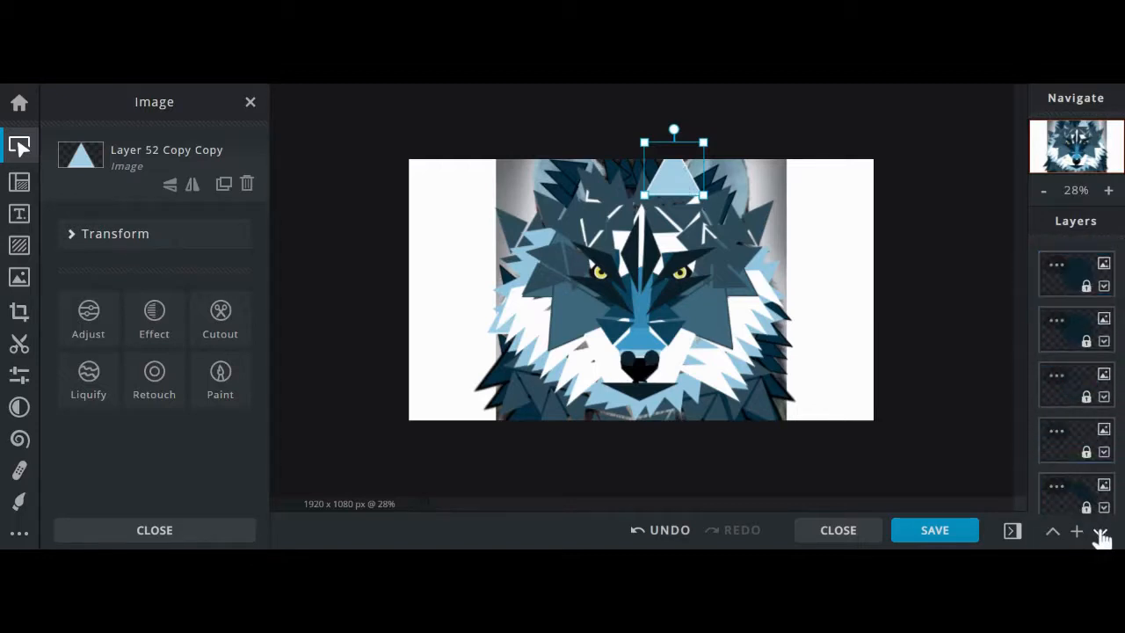
pyautogui.scroll(-1, 1040, 432)
pyautogui.scroll(3, 701, 255)
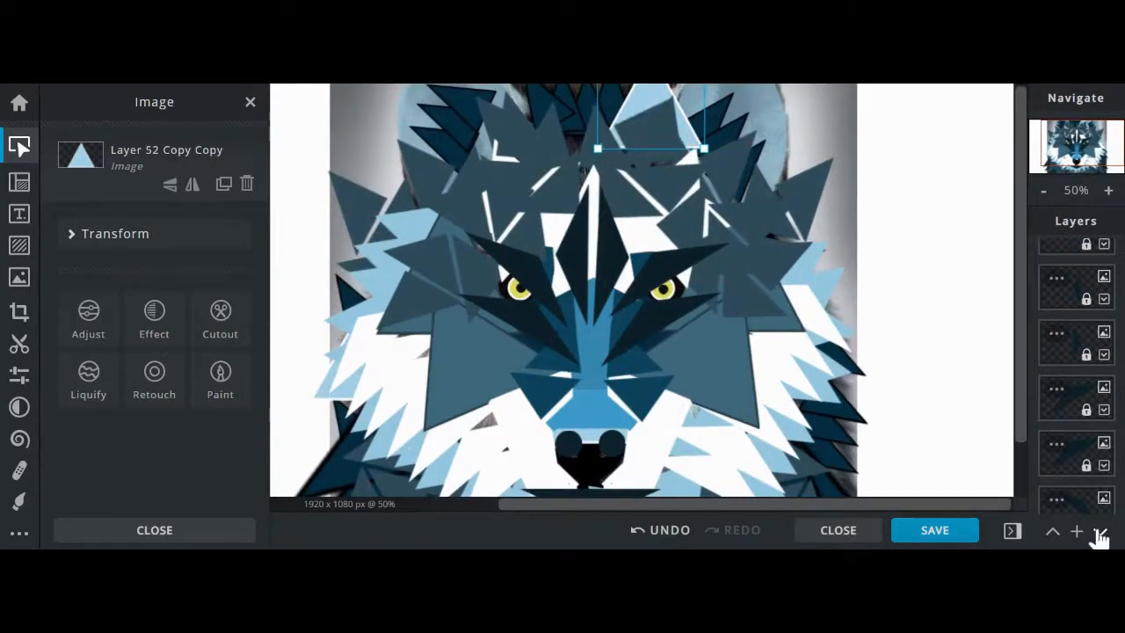
pyautogui.scroll(2, 1083, 419)
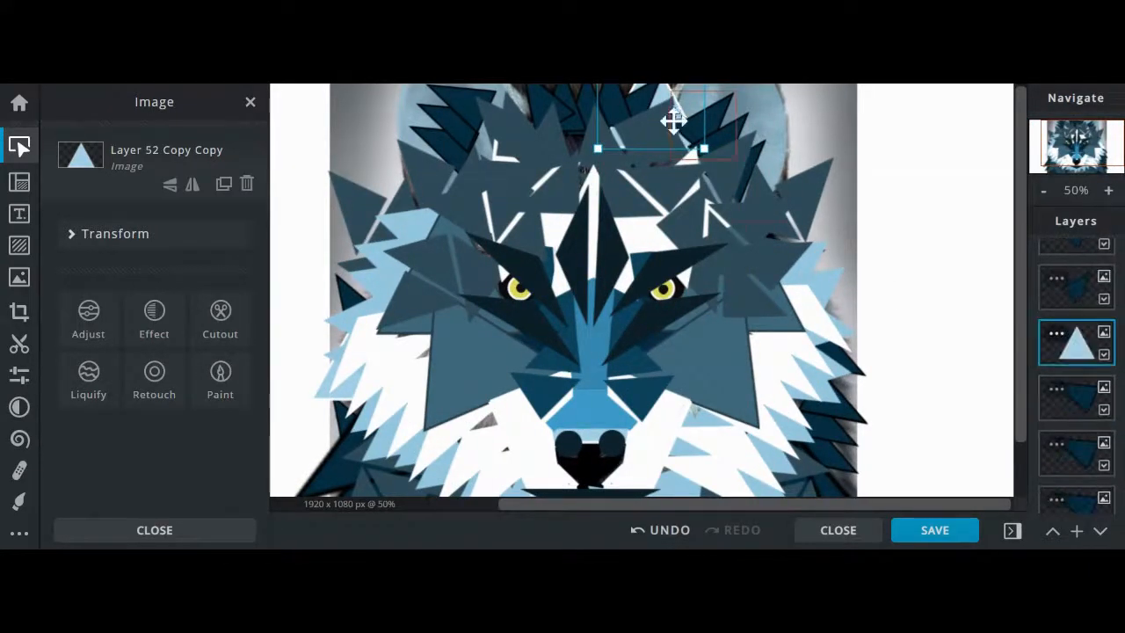
# - Lock the dark triangle layer above the light blue triangle and place a light blue triangle in the fur gap above the forehead
pyautogui.click(1058, 284)
pyautogui.click(1073, 397)
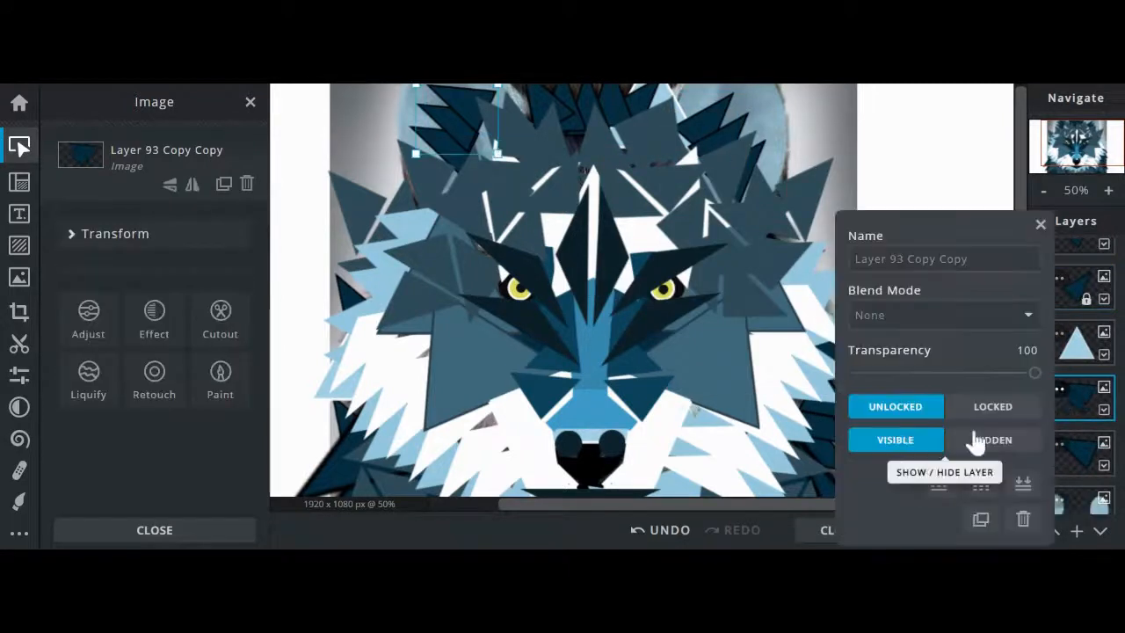
pyautogui.click(1073, 401)
pyautogui.rightClick(663, 92)
pyautogui.click(692, 322)
pyautogui.rightClick(592, 141)
pyautogui.click(560, 143)
pyautogui.click(670, 531)
pyautogui.click(554, 114)
pyautogui.click(615, 132)
pyautogui.click(554, 116)
pyautogui.scroll(1, 1113, 392)
pyautogui.scroll(11, 1072, 351)
# - Merge the dark Layer 93 copy layers down one after another into a single layer and lock it
pyautogui.click(1060, 325)
pyautogui.click(946, 485)
pyautogui.click(1060, 326)
pyautogui.click(942, 492)
pyautogui.click(1060, 332)
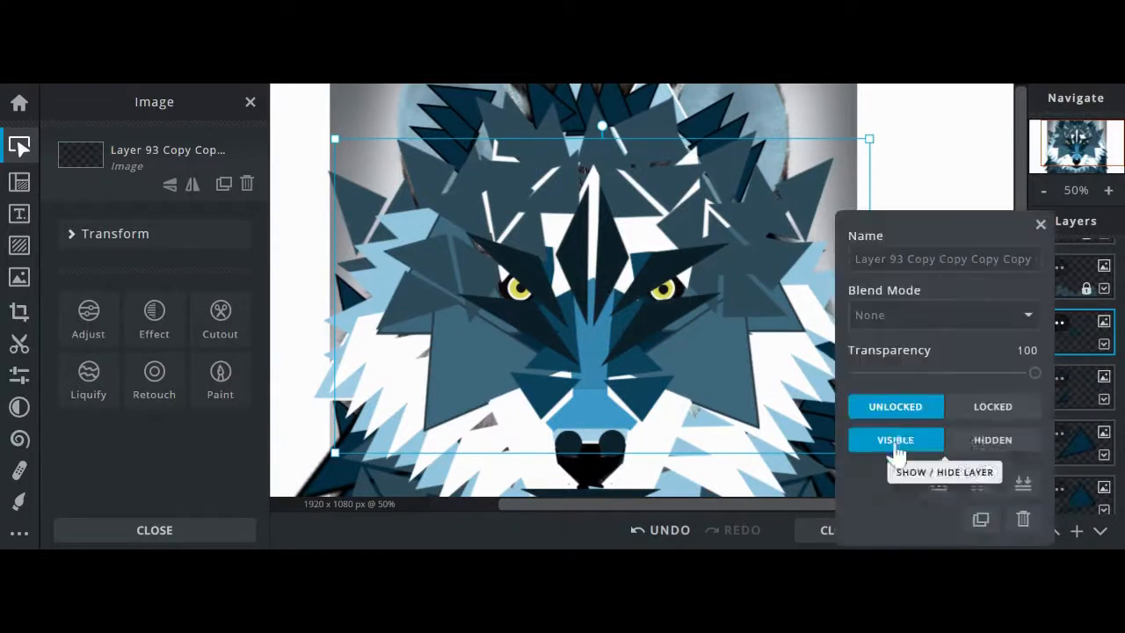
pyautogui.click(939, 485)
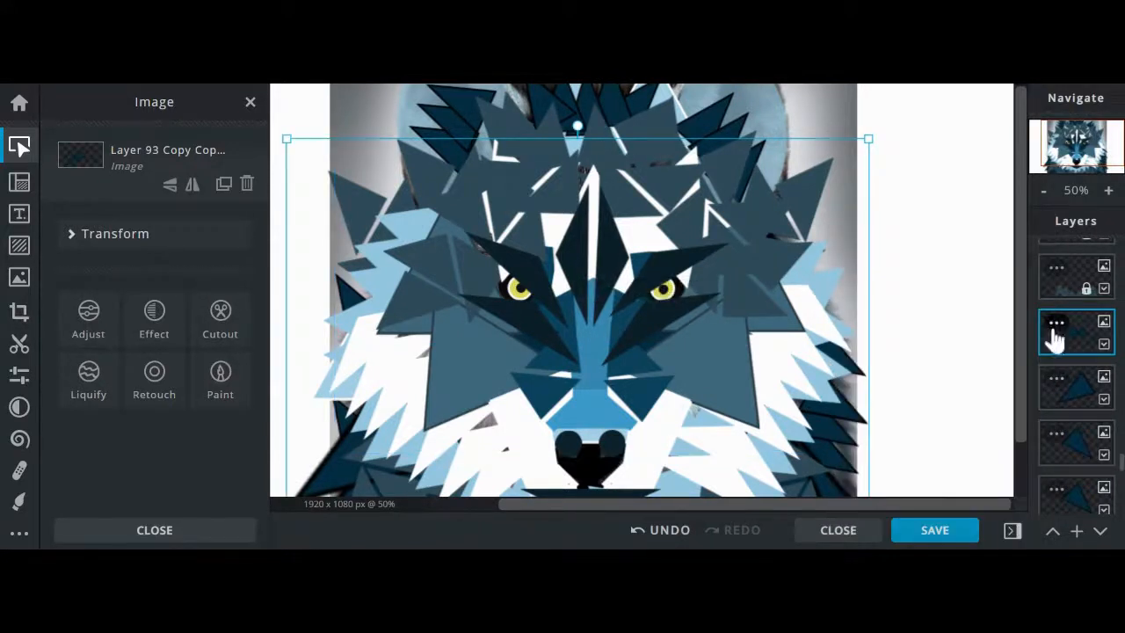
pyautogui.click(1058, 327)
pyautogui.click(941, 487)
pyautogui.click(1058, 329)
pyautogui.click(941, 488)
pyautogui.click(1058, 327)
pyautogui.click(941, 484)
pyautogui.click(1058, 327)
pyautogui.click(941, 484)
pyautogui.click(1059, 328)
pyautogui.click(941, 484)
pyautogui.click(1058, 327)
pyautogui.click(941, 485)
pyautogui.click(1059, 328)
pyautogui.click(942, 485)
pyautogui.click(1059, 328)
pyautogui.click(941, 485)
pyautogui.click(1058, 328)
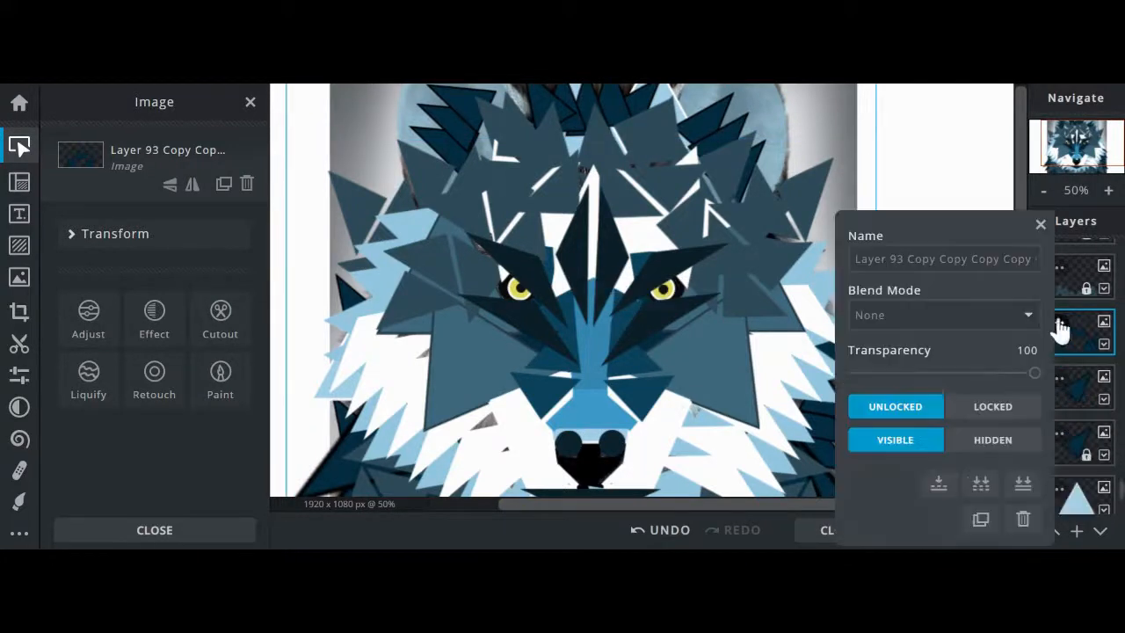
pyautogui.click(941, 485)
pyautogui.click(1058, 328)
pyautogui.click(992, 404)
# - Duplicate the light blue triangle, place the copy behind the left tuft at the top of the head and lock the light blue layers
pyautogui.click(617, 155)
pyautogui.hotkey('ctrl', 'd')
pyautogui.moveTo(617, 154); pyautogui.dragTo(516, 136)
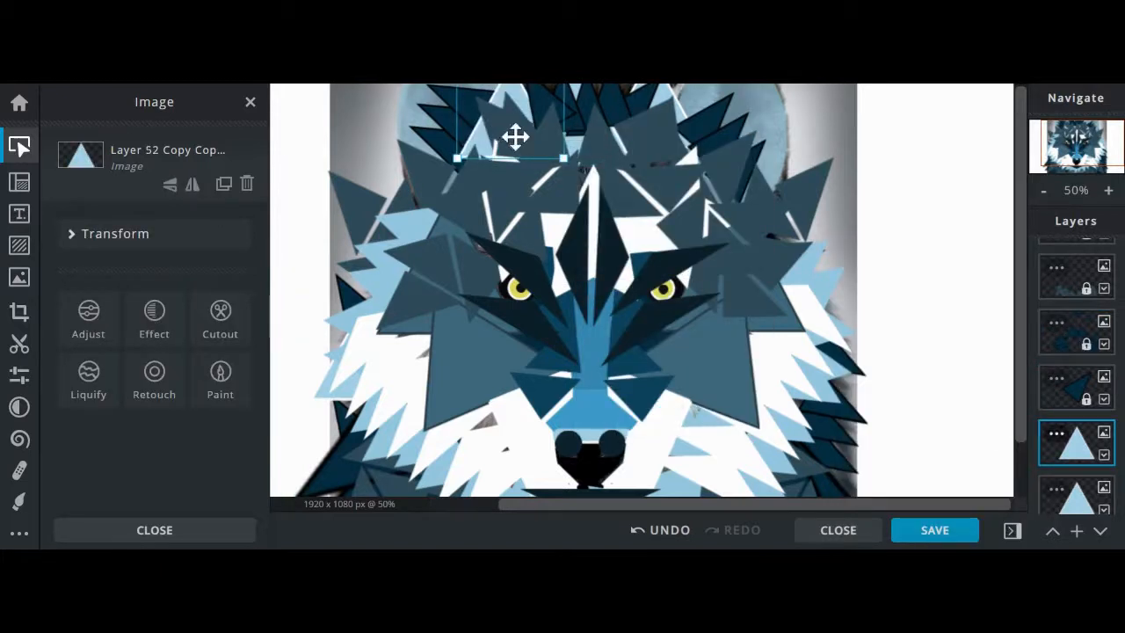
pyautogui.scroll(-1, 708, 290)
pyautogui.click(1058, 433)
pyautogui.click(1024, 418)
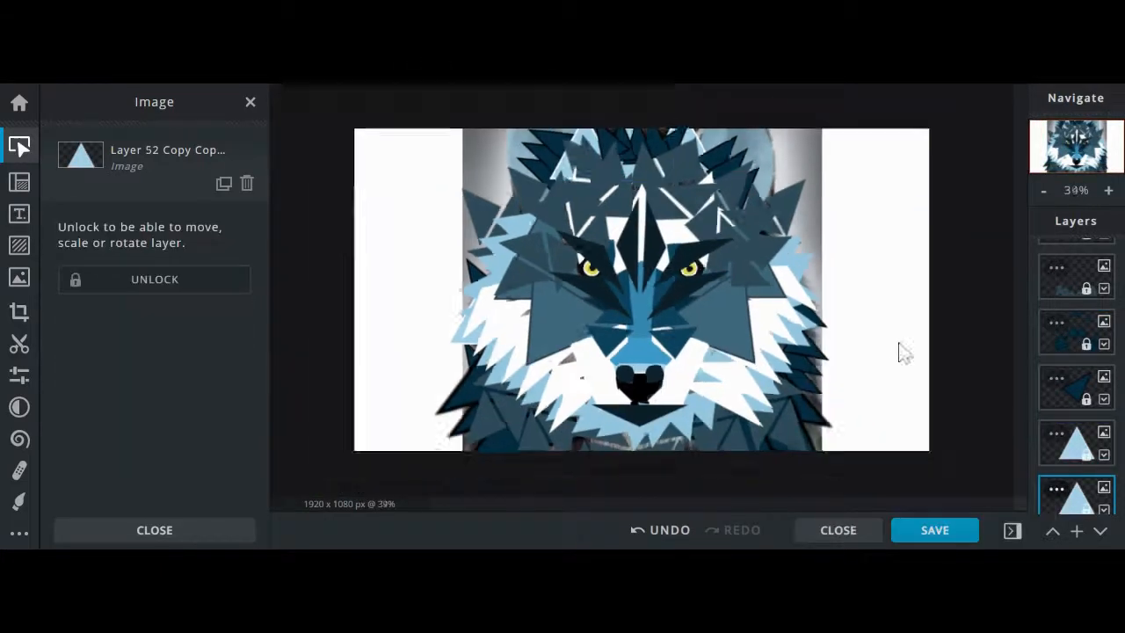
pyautogui.scroll(1, 897, 351)
pyautogui.press('b')
pyautogui.click(956, 391)
pyautogui.click(227, 181)
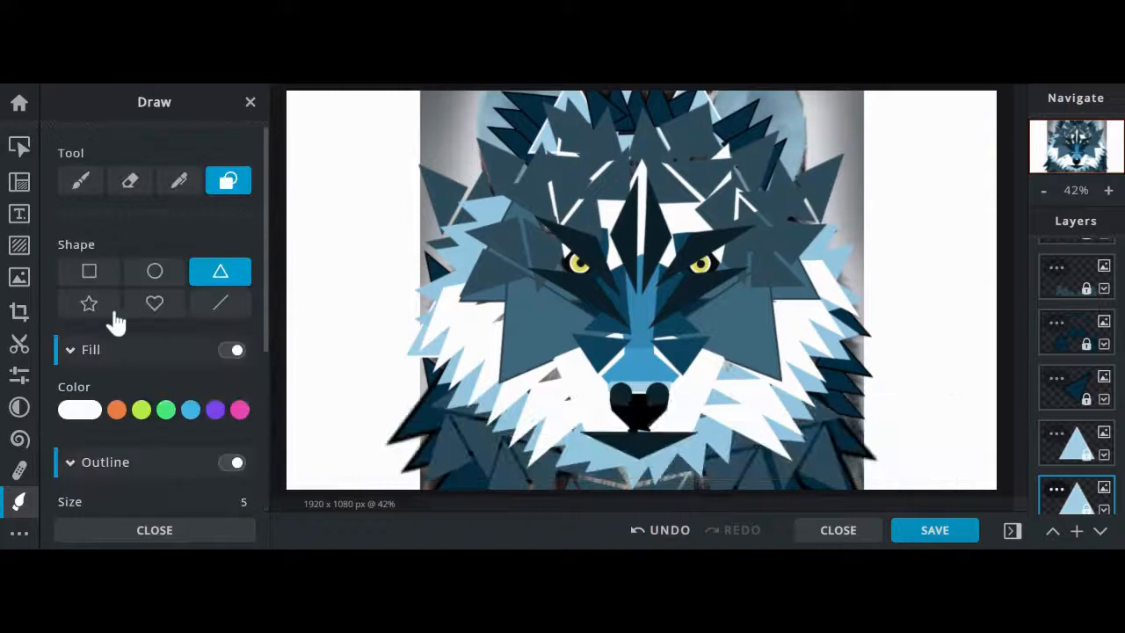
pyautogui.click(88, 303)
pyautogui.scroll(-1, 642, 290)
pyautogui.moveTo(611, 385); pyautogui.dragTo(625, 400)
pyautogui.scroll(-1, 1076, 422)
pyautogui.hotkey('ctrl', 'z')
# - Unlock a light blue triangle layer and draw a purple filled rectangle on it behind the fur at the base of the neck
pyautogui.click(1058, 457)
pyautogui.click(897, 407)
pyautogui.click(1052, 467)
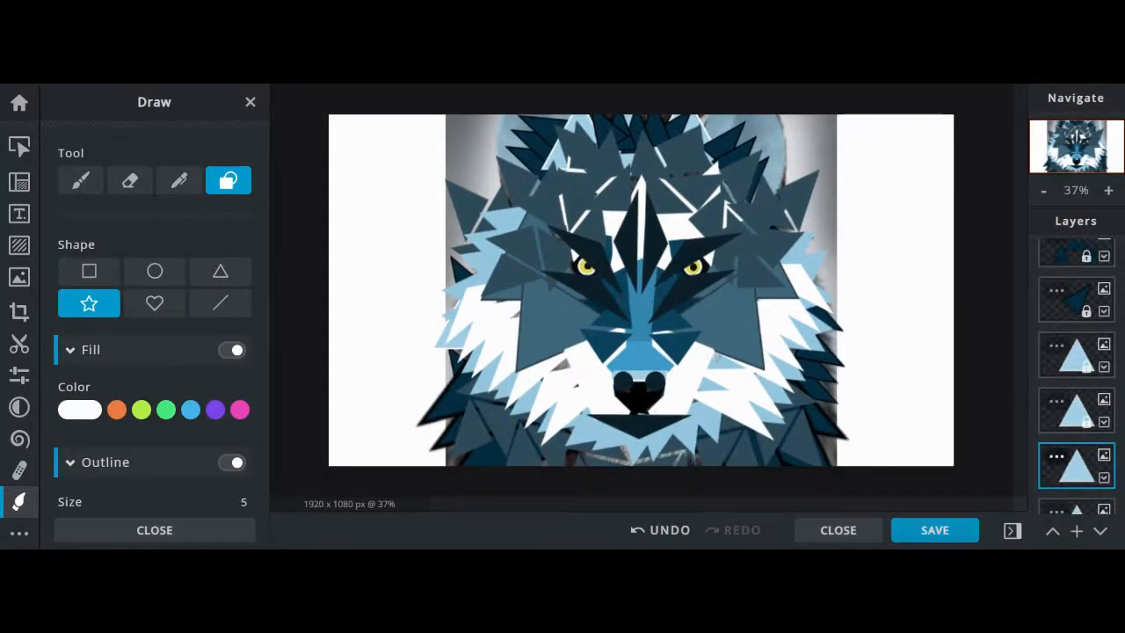
pyautogui.click(88, 271)
pyautogui.click(190, 410)
pyautogui.click(212, 410)
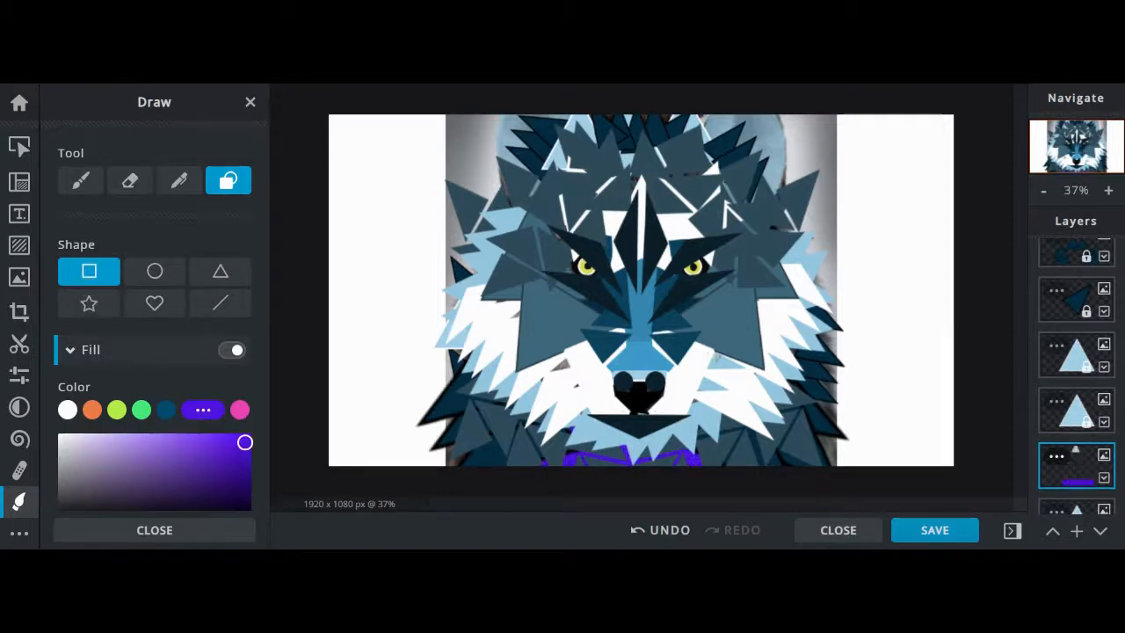
# - Draw a dark grey rectangle covering the whole canvas on a new top layer
pyautogui.scroll(5, 1086, 293)
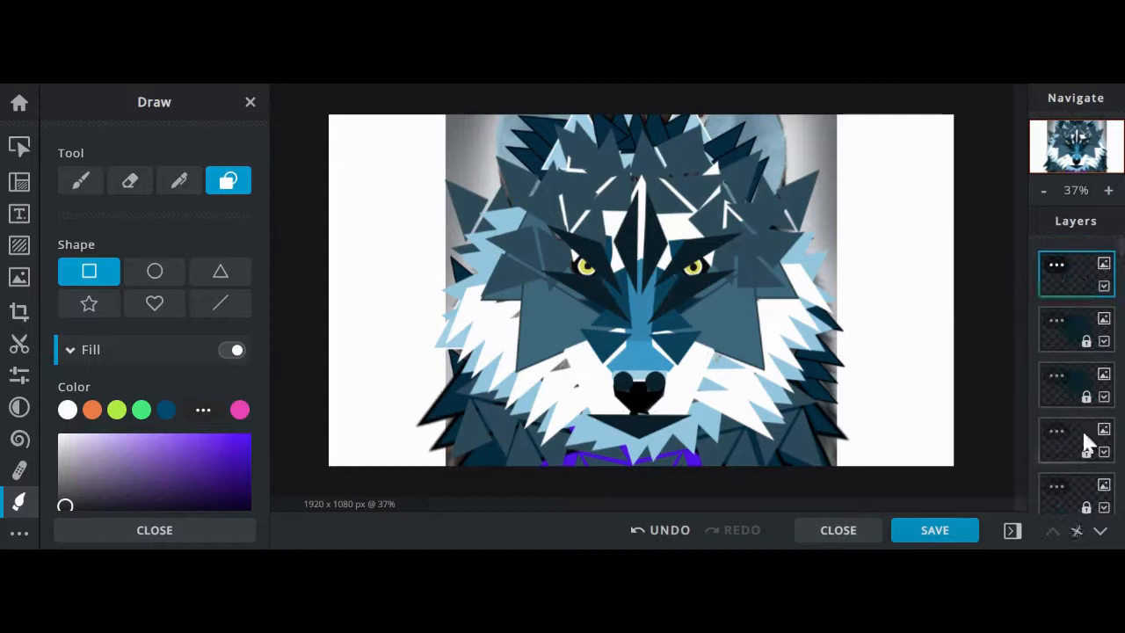
pyautogui.moveTo(328, 114); pyautogui.dragTo(955, 467)
# - Move the dark grey rectangle layer down to the bottom of the layer stack and hide the wolf photo layer
pyautogui.click(1101, 532)
pyautogui.click(1100, 532)
pyautogui.click(1100, 532)
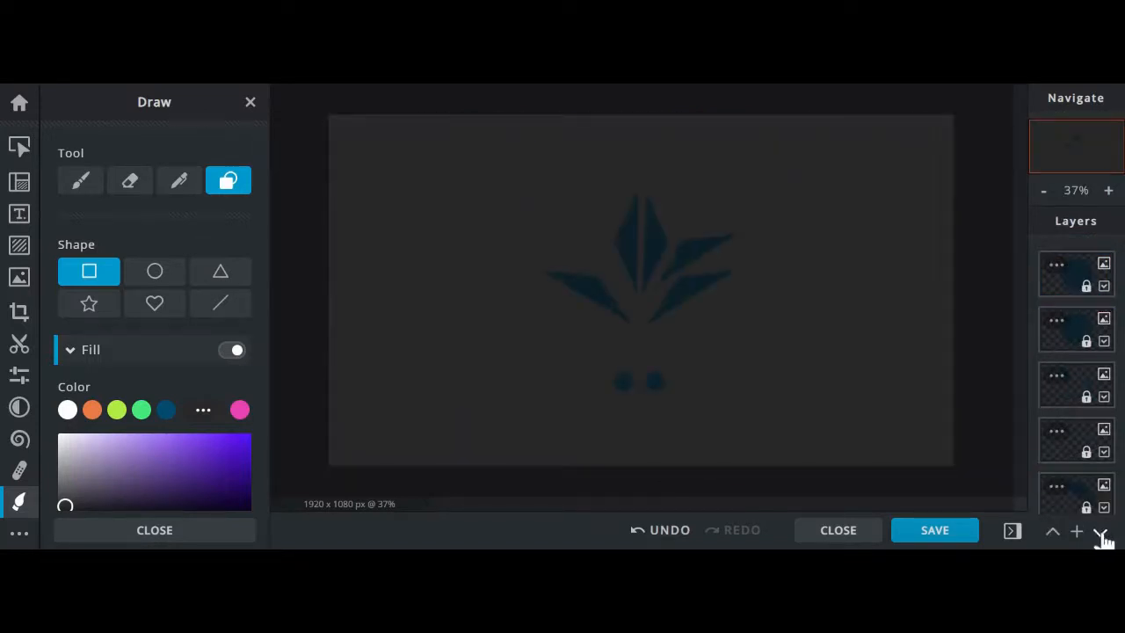
pyautogui.click(1100, 532)
pyautogui.click(1101, 532)
pyautogui.click(1100, 531)
pyautogui.click(1100, 532)
pyautogui.click(1101, 531)
pyautogui.click(1101, 532)
pyautogui.click(1101, 532)
pyautogui.click(1101, 531)
pyautogui.click(1100, 532)
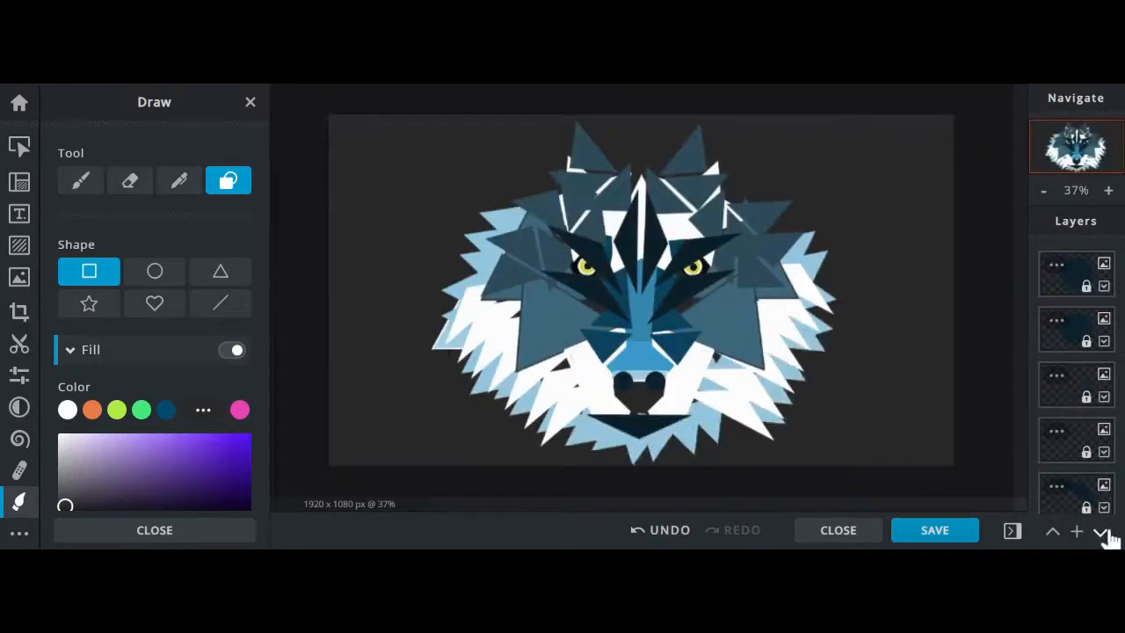
pyautogui.click(1101, 532)
pyautogui.click(1101, 532)
pyautogui.scroll(-5, 1050, 414)
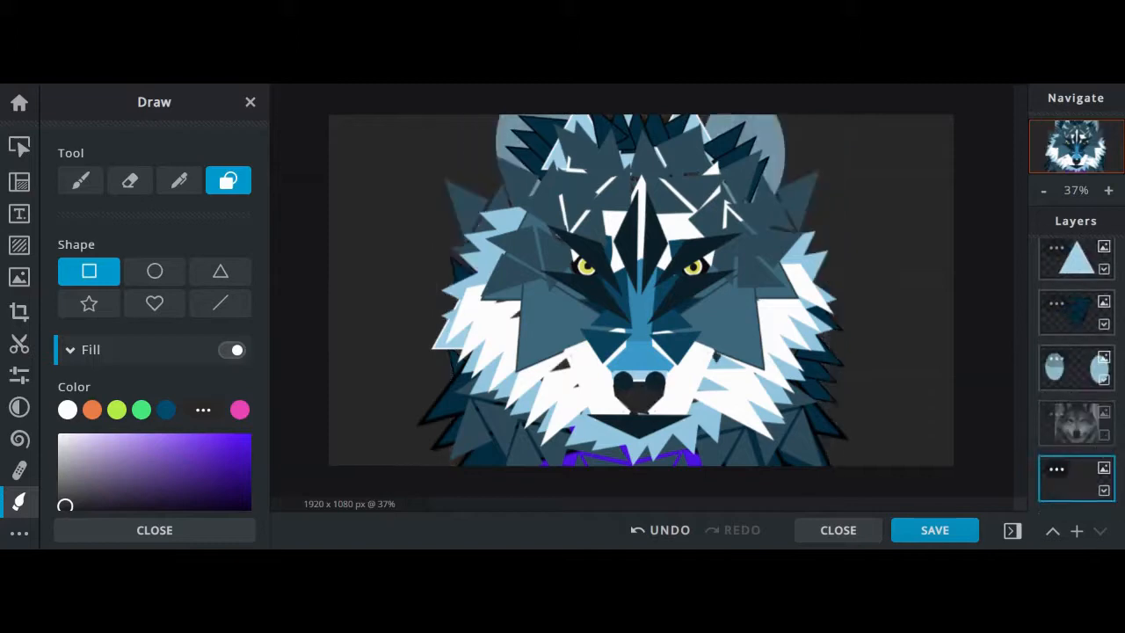